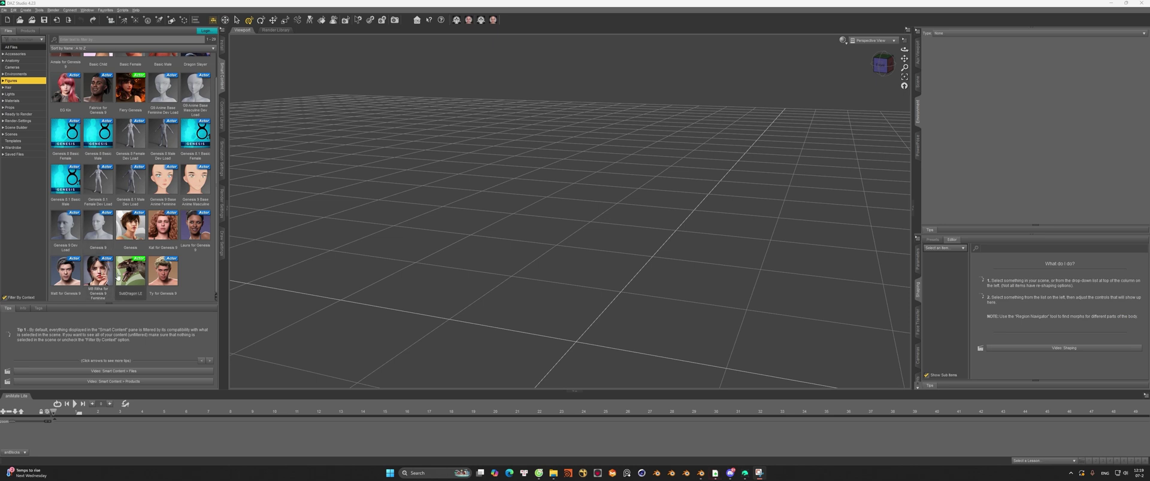
Step: Load the feminine MB character for Genesis 9 from the Figures category into the empty scene
double_click(99, 275)
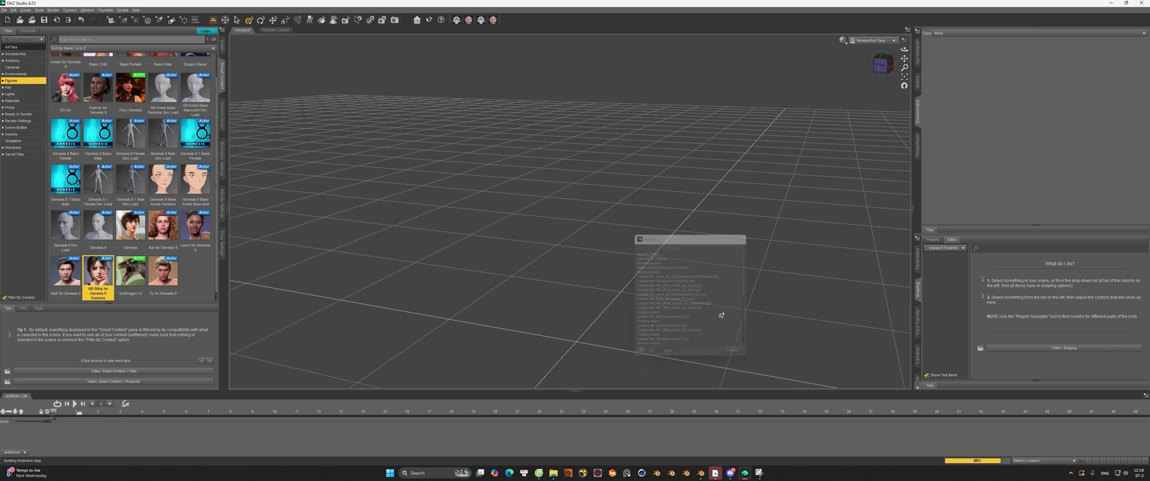
left_click(718, 311)
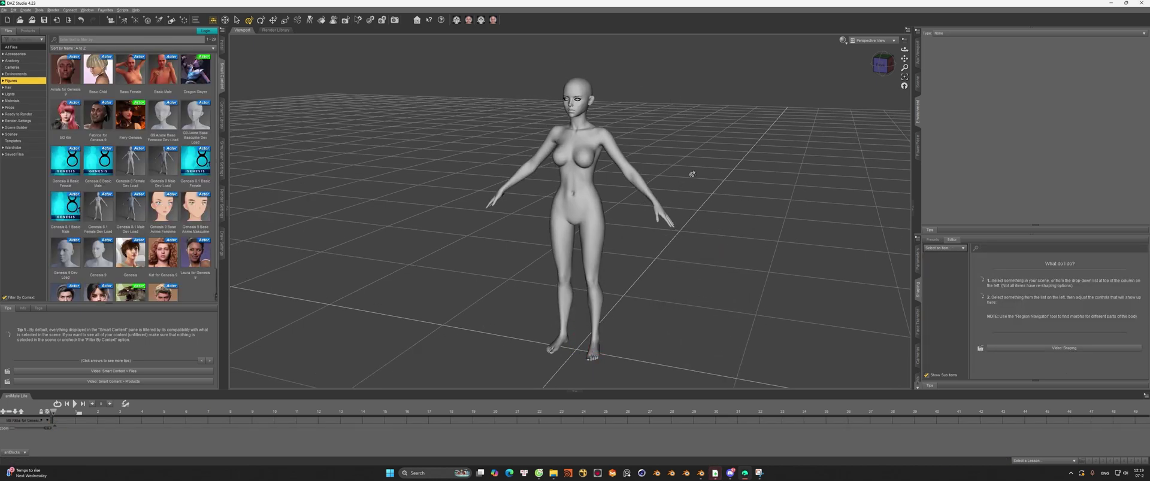
mouse_move(878, 63)
left_mouse_down()
mouse_move(899, 48)
mouse_move(853, 65)
mouse_move(878, 64)
left_mouse_up()
left_click(586, 133)
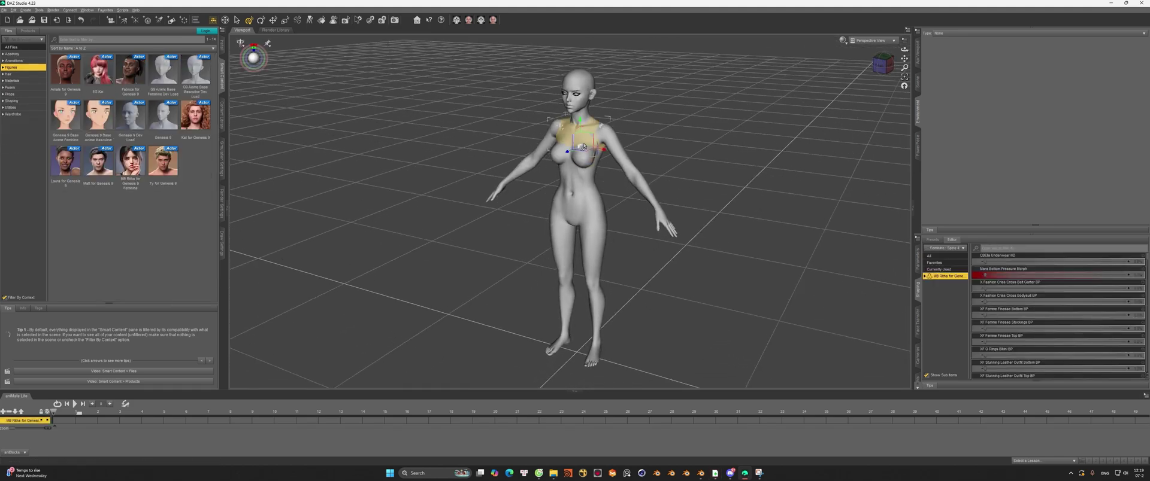
left_click(620, 70)
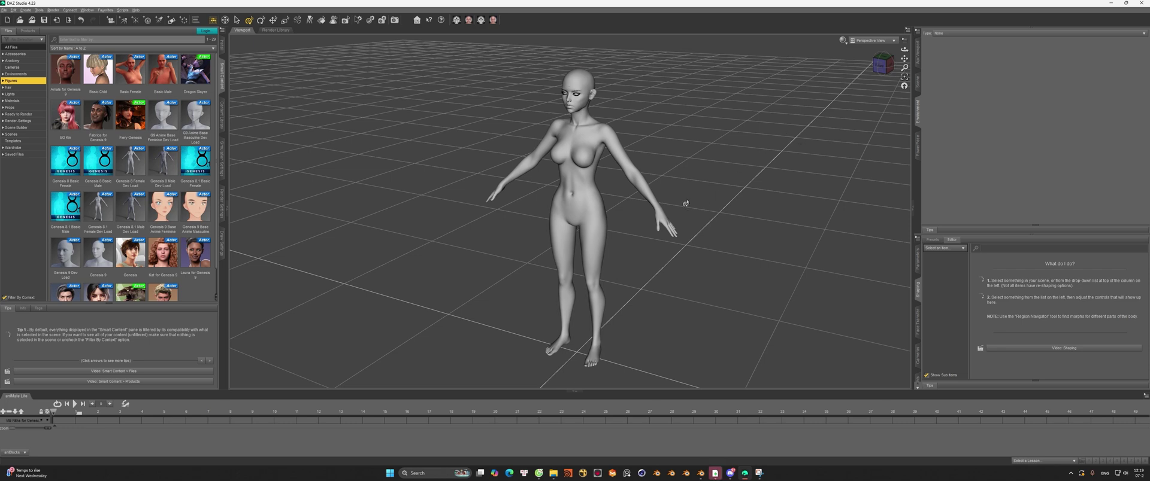
Step: Save the scene as Dazg9 in the DAZ To Blender folder as a DSON User File
key("ctrl+s")
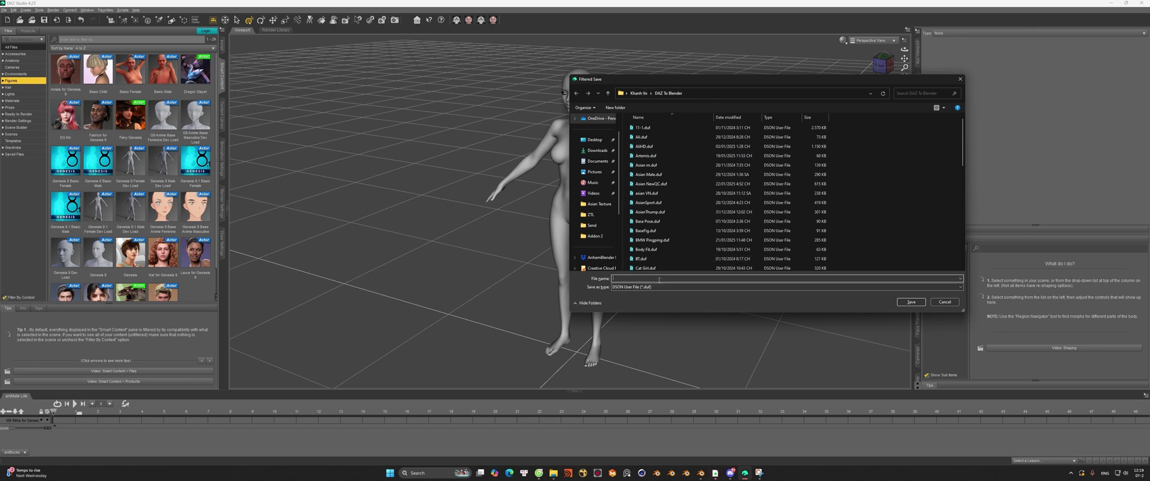
type("D")
type("azg8")
left_click(910, 301)
left_click(577, 256)
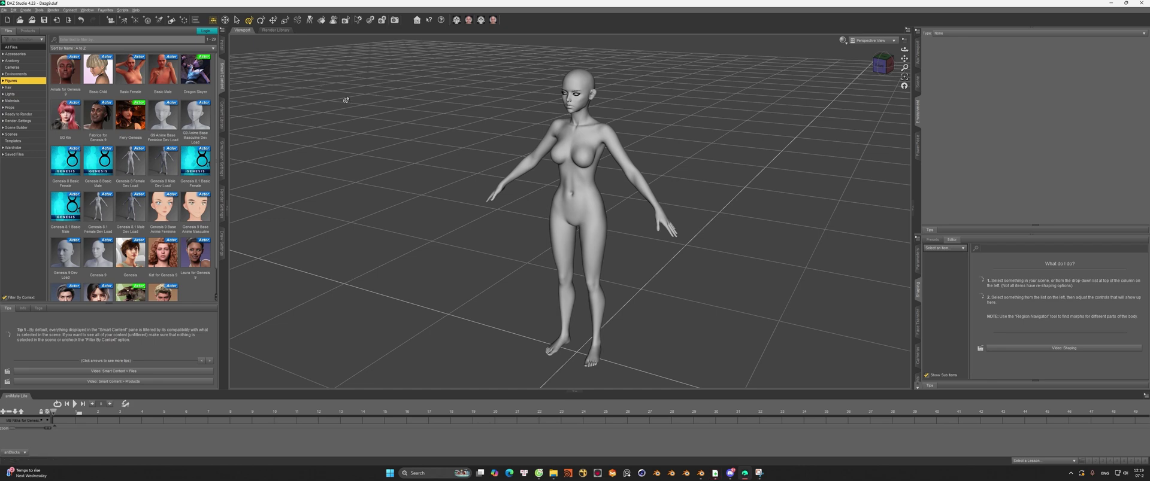
Step: Start the Export To Blender operation, saving Dazg9.dbz in the DAZ To Blender folder
left_click(5, 10)
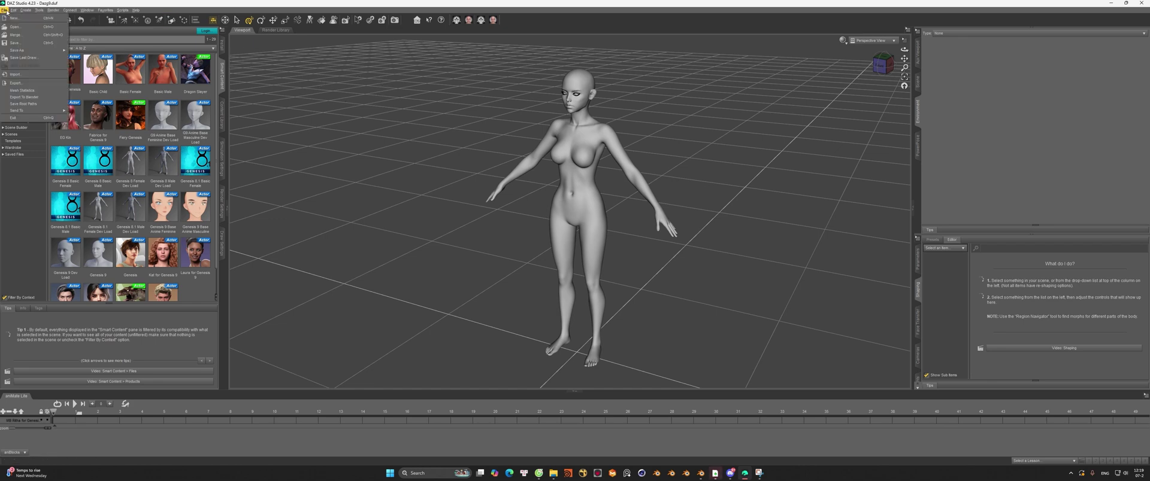
mouse_move(29, 52)
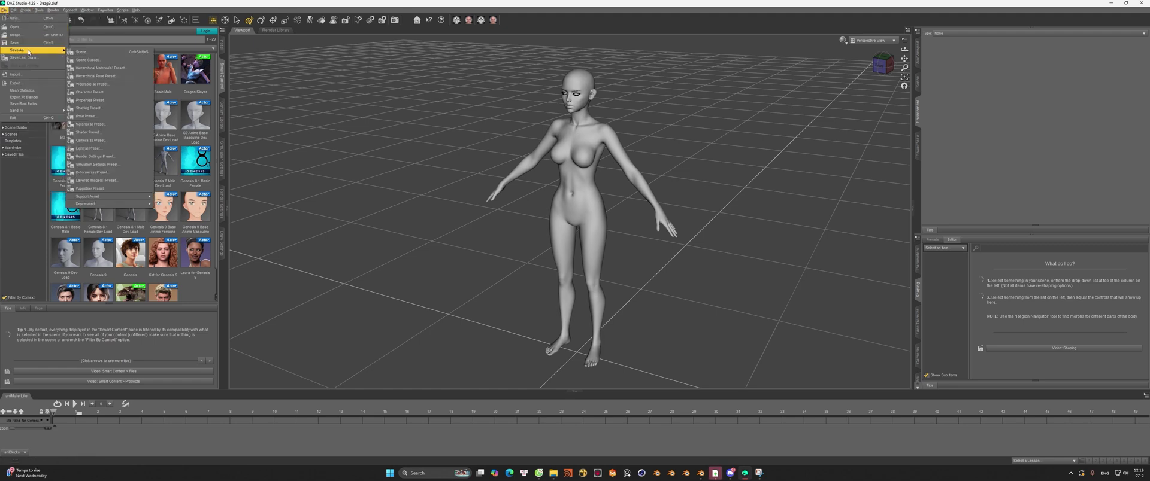
left_click(46, 97)
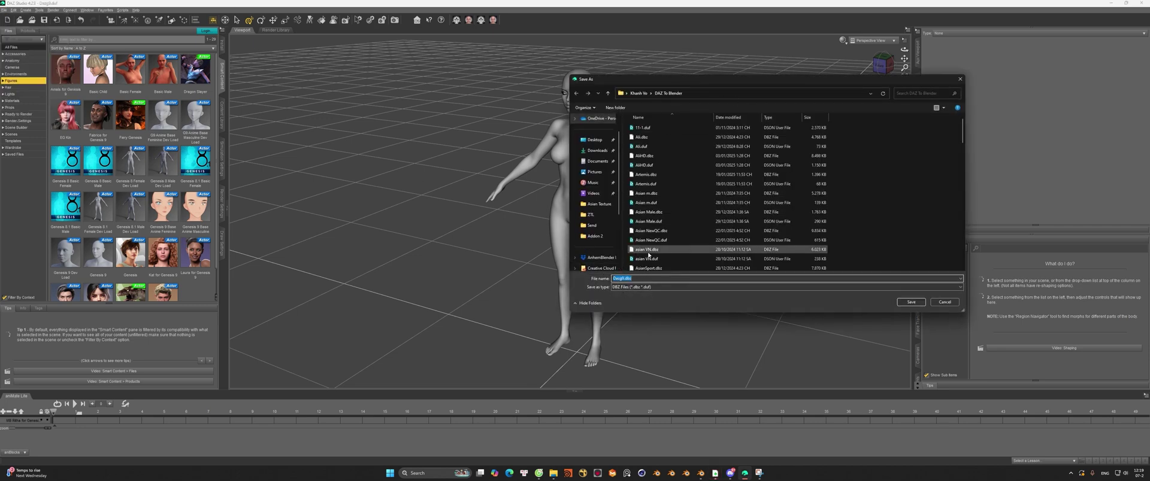
left_click(909, 302)
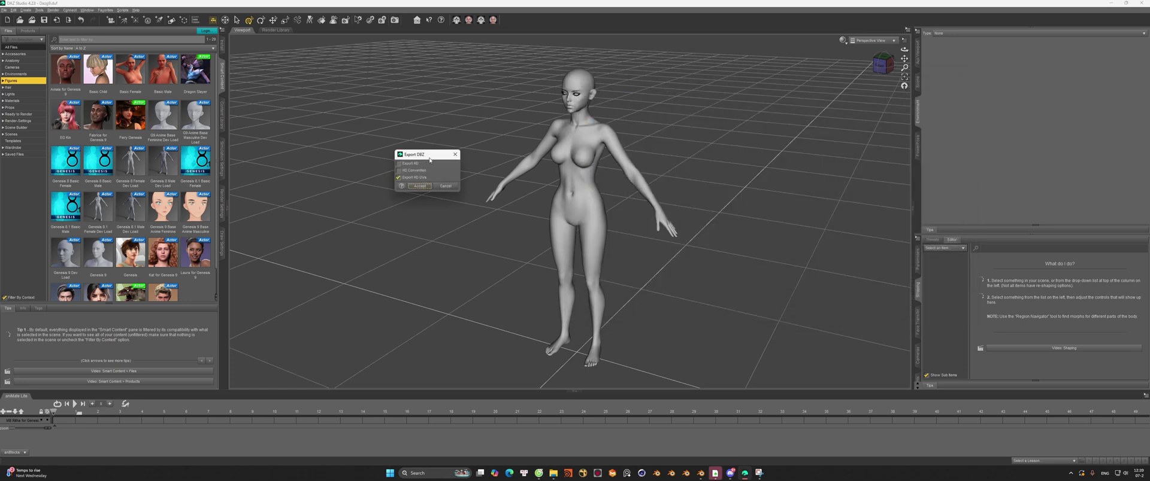
Step: Enable Export HD for the DBZ export and run it to completion
left_click_drag(420, 155, 743, 213)
left_click(734, 224)
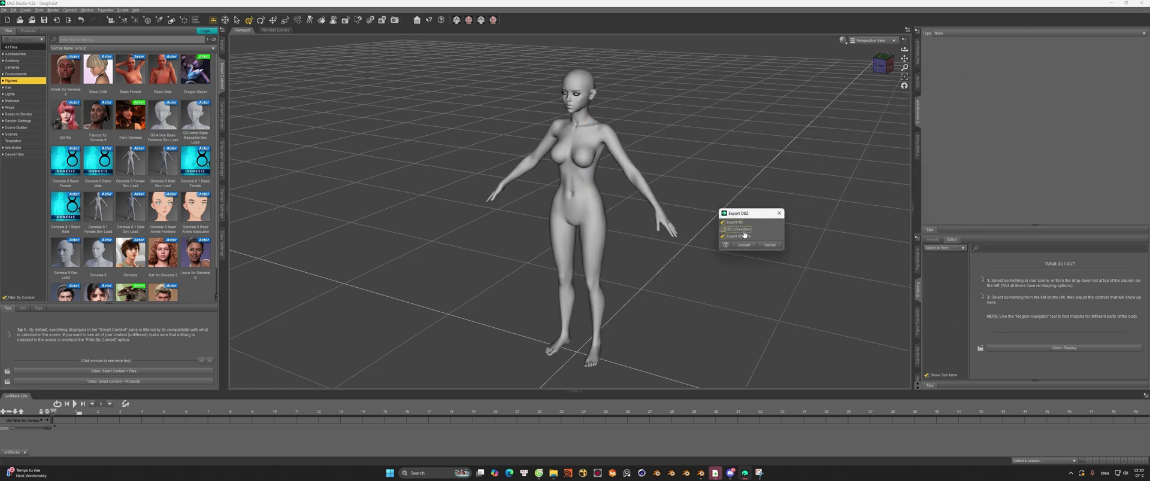
left_click(742, 230)
left_click(744, 246)
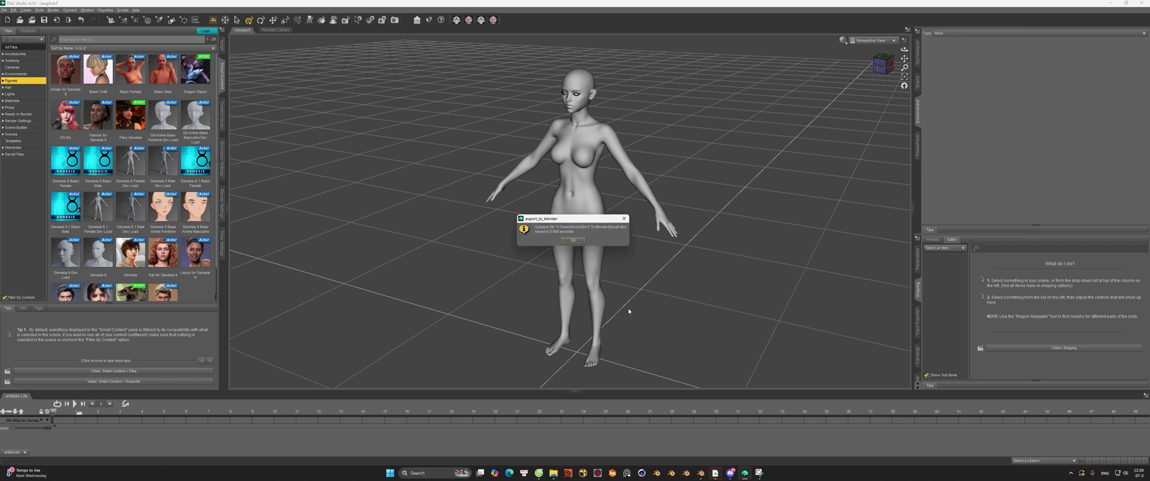
left_click(573, 240)
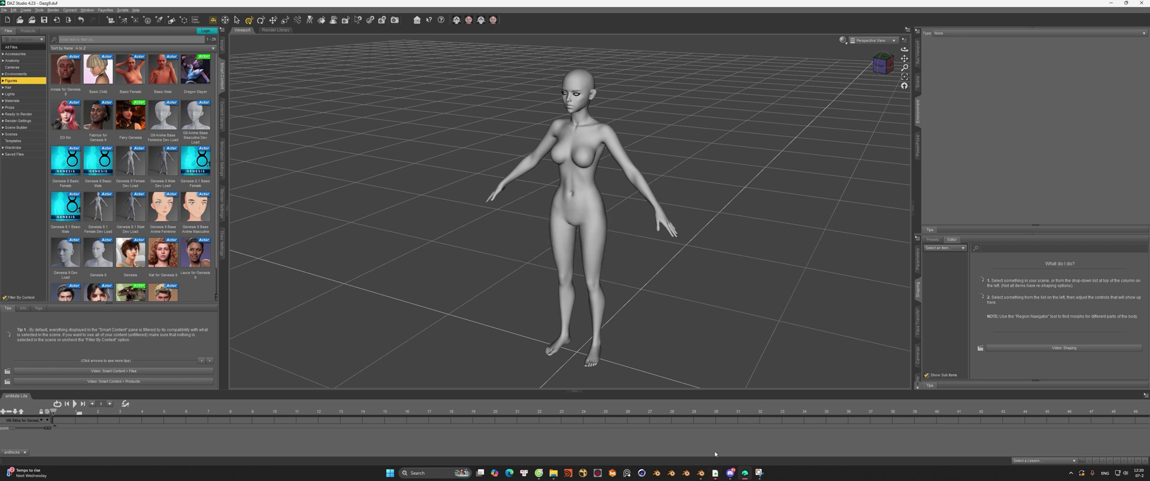
Step: Switch to Blender and delete the standing human mesh from the scene
left_click(700, 473)
middle_click_drag(638, 151, 733, 212, "shift")
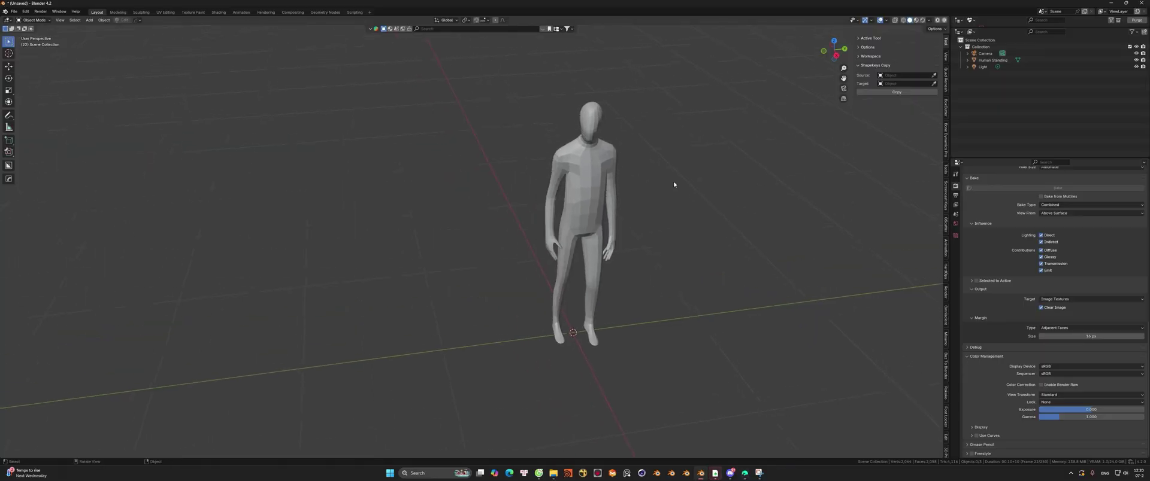
mouse_move(636, 176)
middle_mouse_down()
mouse_move(590, 180)
mouse_move(650, 182)
middle_mouse_up()
left_click(576, 185)
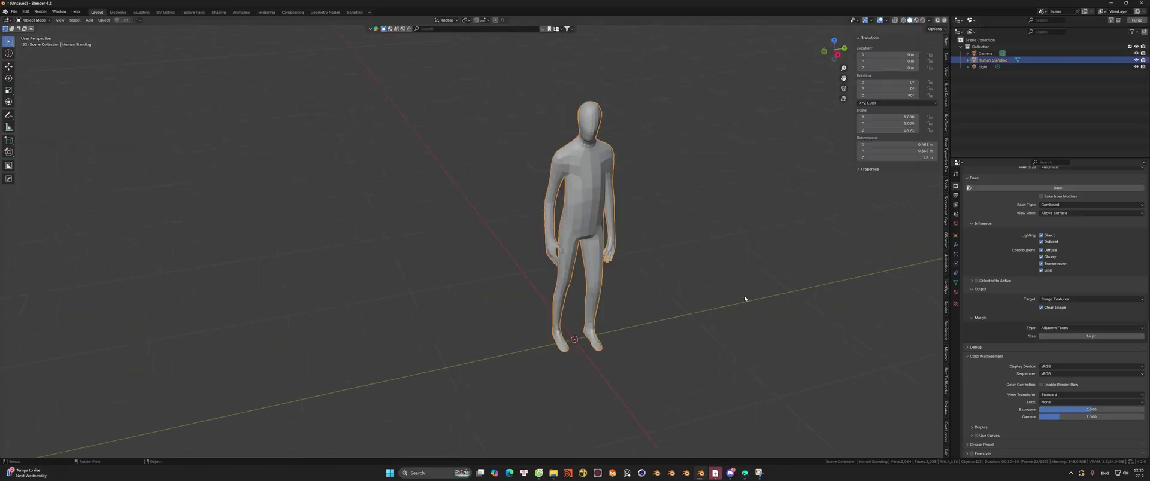
key("Delete")
Step: Import the Dazg9 character from the DAZ To Blender folder using the HumanPro add-on's Import DAZ operation
scroll(946, 389, "down", 5)
scroll(946, 390, "down", 3)
left_click(945, 355)
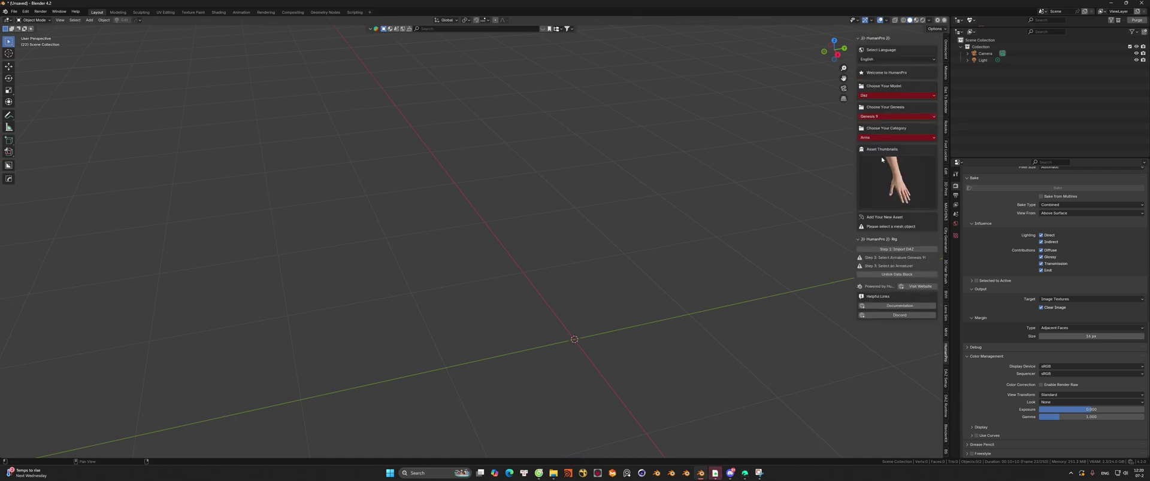
left_click(907, 252)
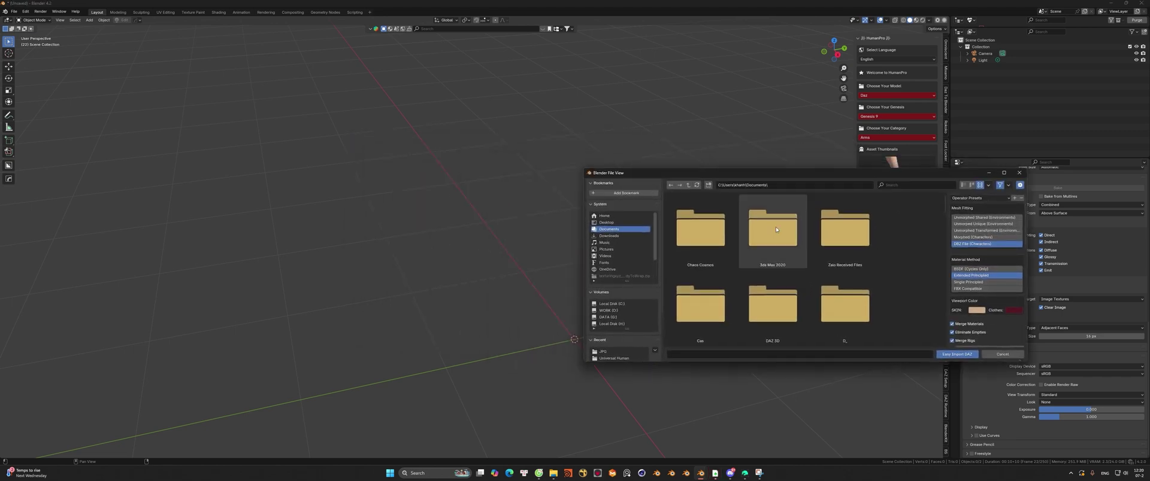
left_click(688, 187)
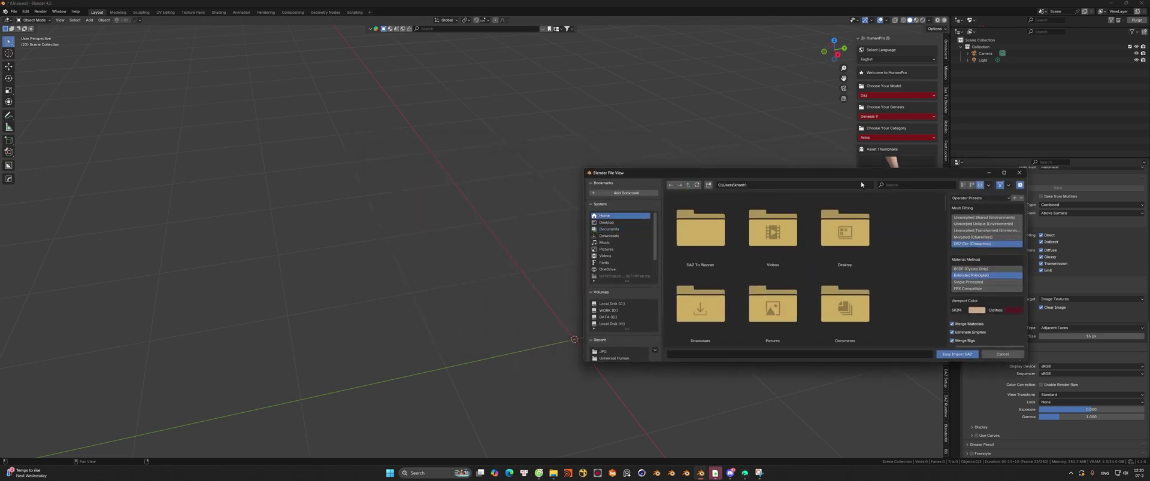
double_click(702, 258)
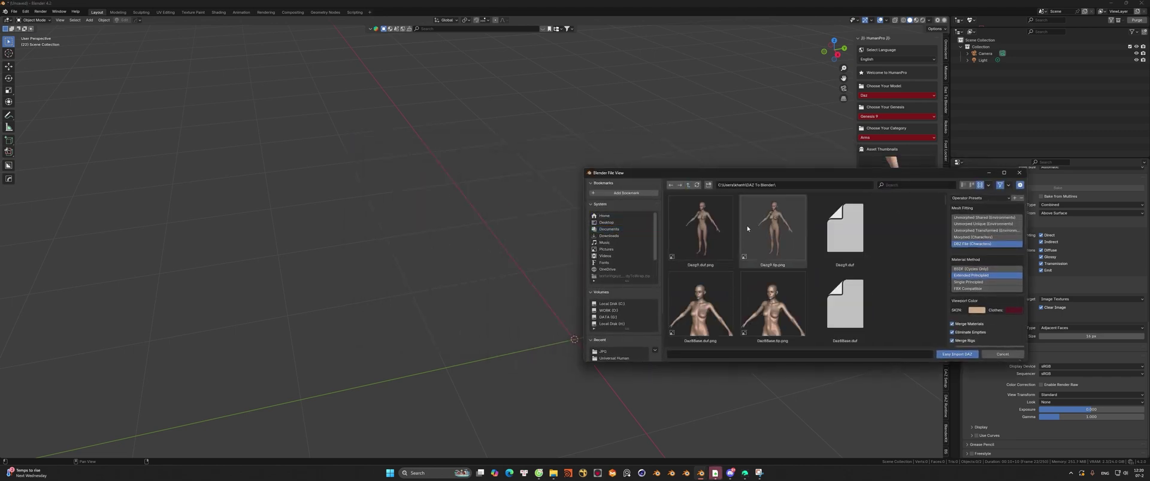
left_click(702, 230)
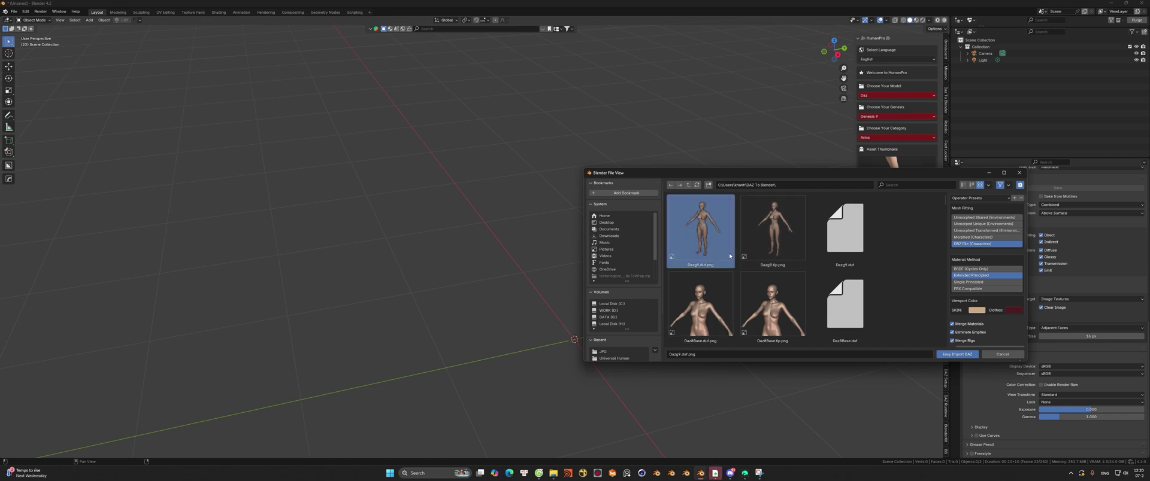
double_click(707, 244)
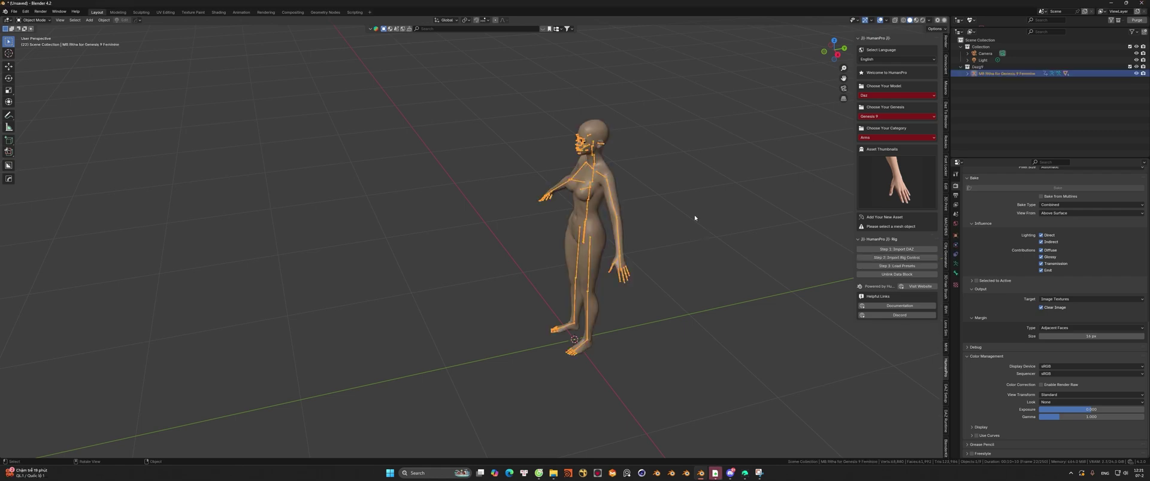
Step: Examine the imported character's body, face and armature up close
middle_click_drag(632, 202, 683, 176)
middle_click_drag(671, 177, 627, 218, "shift")
scroll(626, 218, "up", 4)
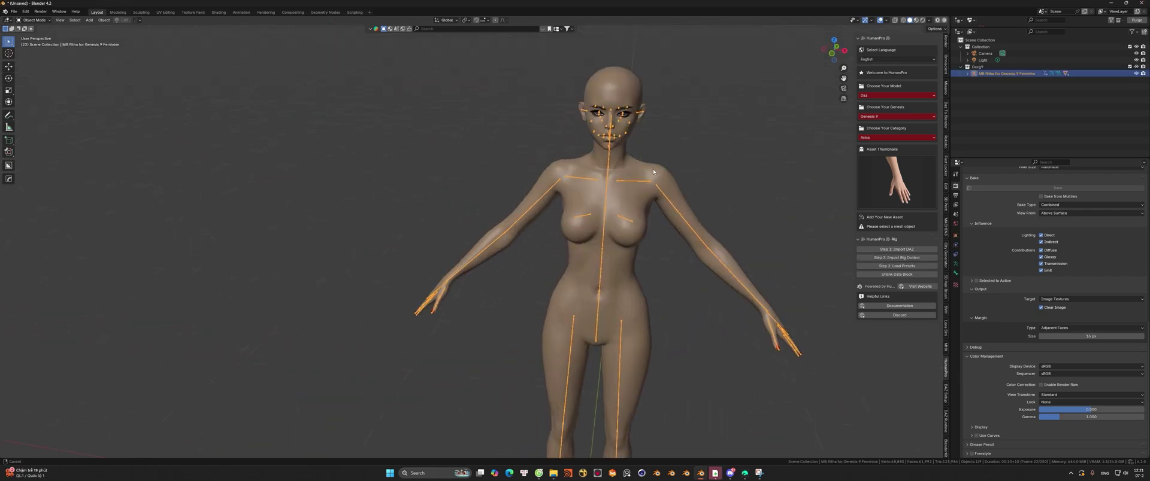
middle_click_drag(649, 156, 580, 255, "shift")
scroll(581, 254, "up", 3)
middle_click_drag(580, 255, 612, 234)
scroll(477, 201, "up", 3)
middle_click_drag(612, 204, 627, 187, "shift")
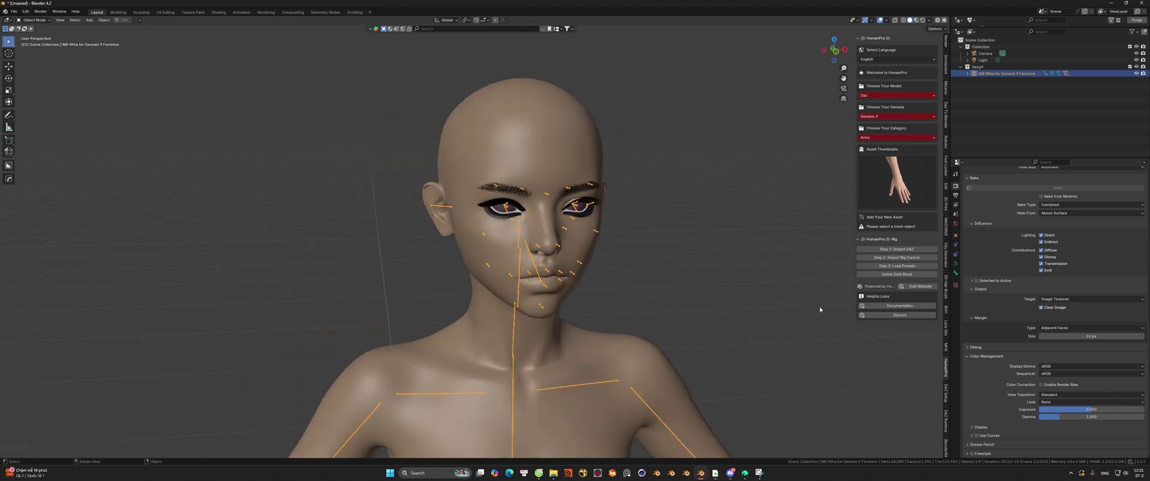
Step: Show the DAZ Setup add-on's tools, and look through the blog at diffeomorphic.blogspot.com in the web browser
left_click(946, 399)
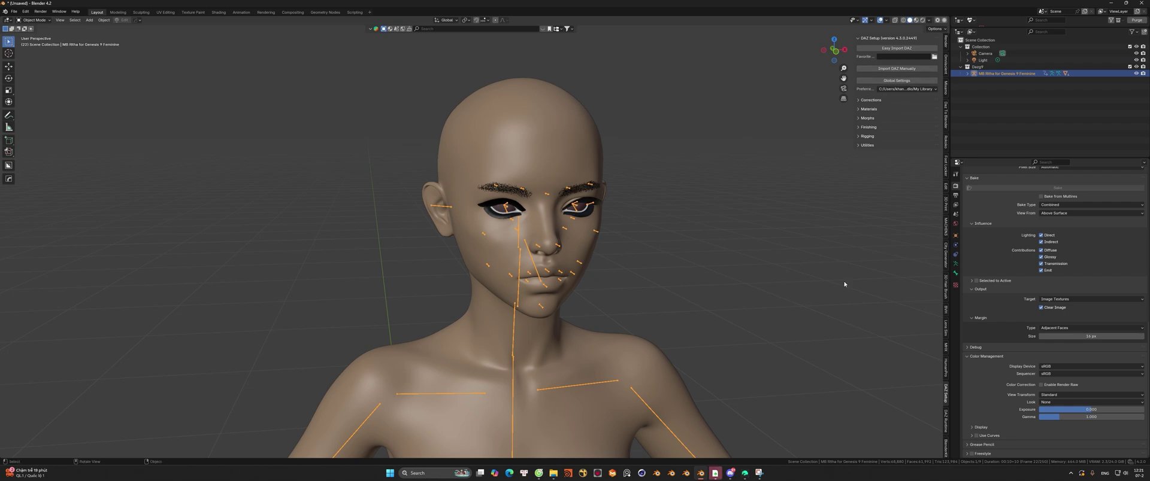
left_click(539, 472)
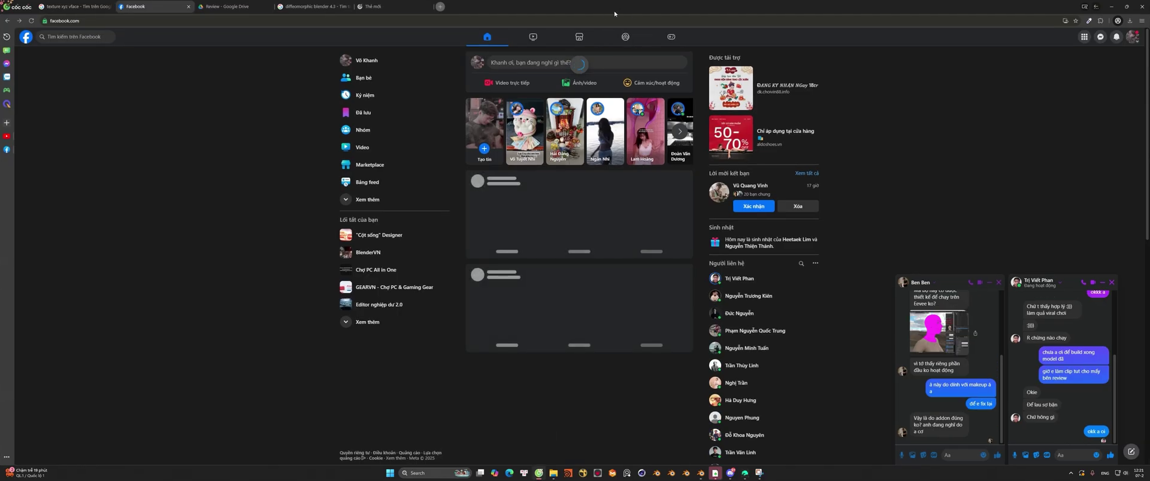
left_click(392, 6)
type("d")
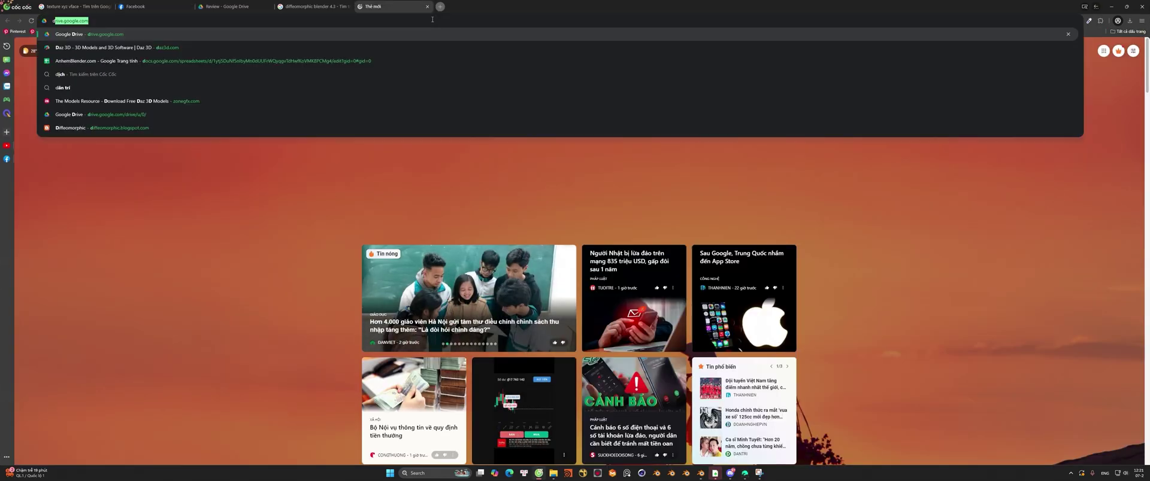
type("iffeomorphic.blogspot.com")
key("Return")
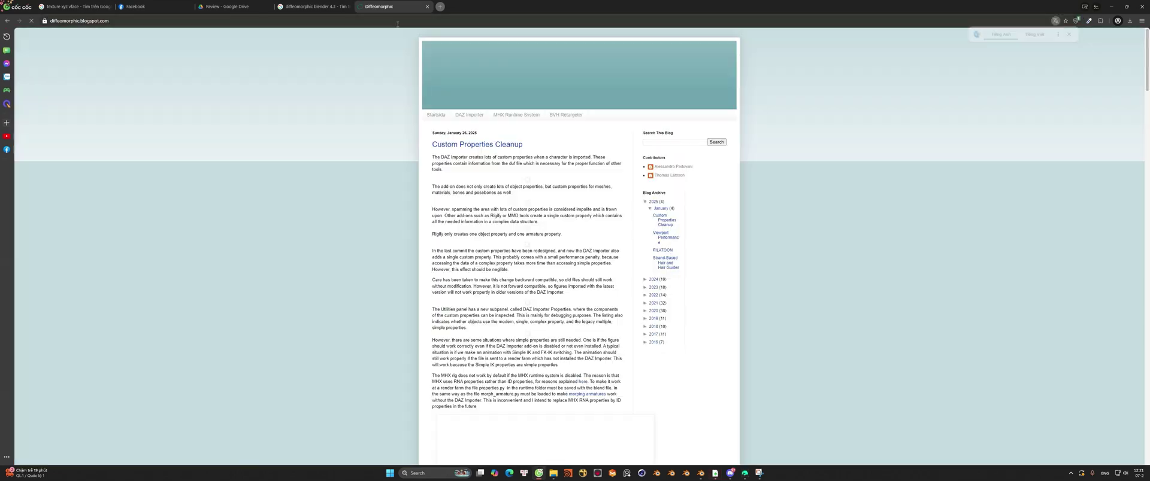
scroll(606, 164, "down", 10)
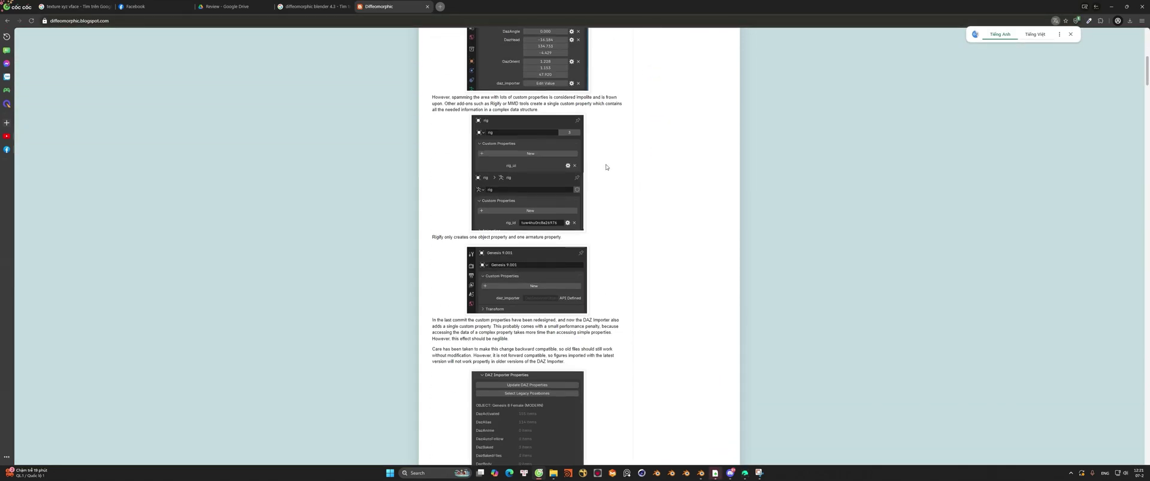
scroll(641, 303, "down", 20)
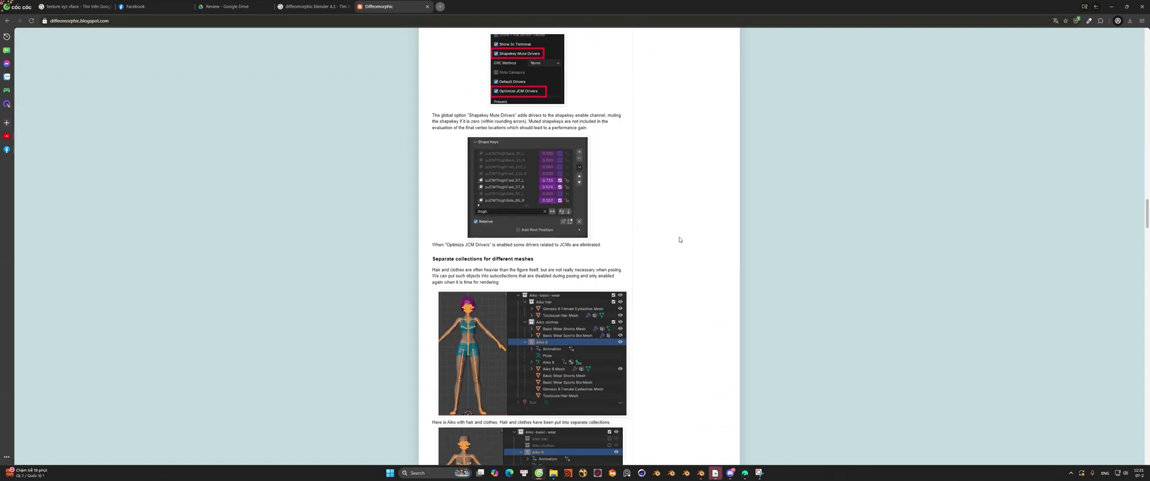
scroll(685, 278, "down", 15)
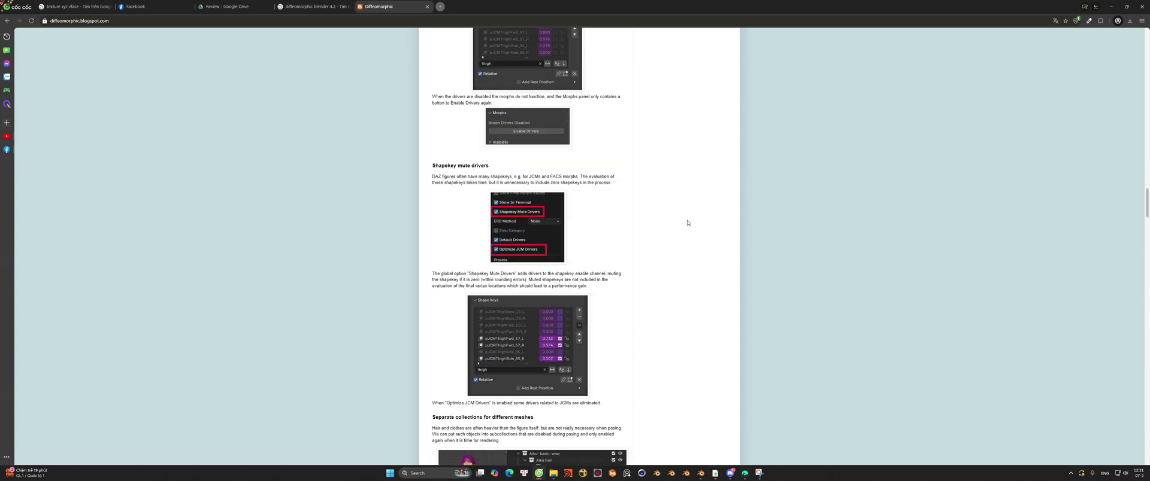
scroll(695, 277, "down", 10)
scroll(698, 288, "up", 5)
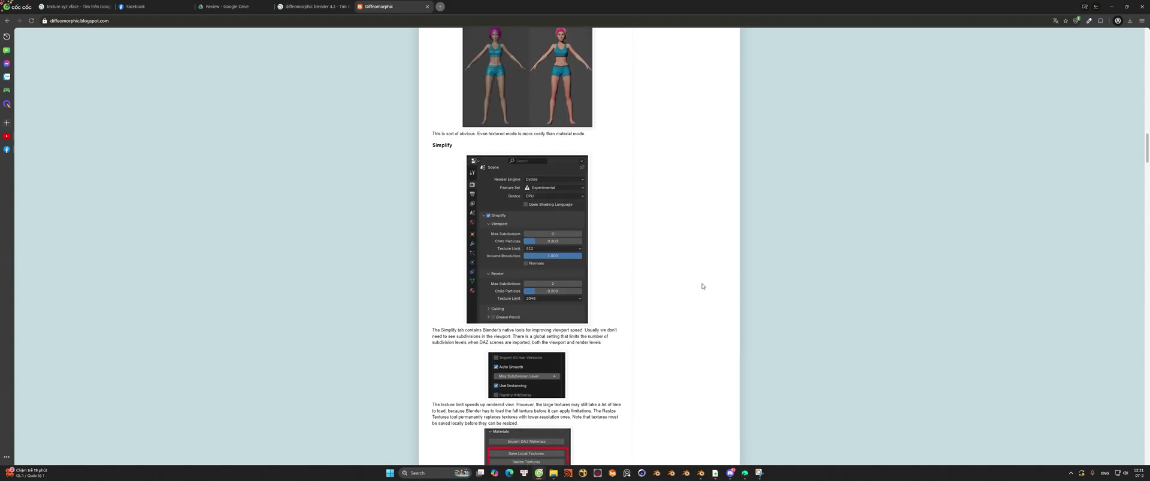
scroll(695, 275, "up", 15)
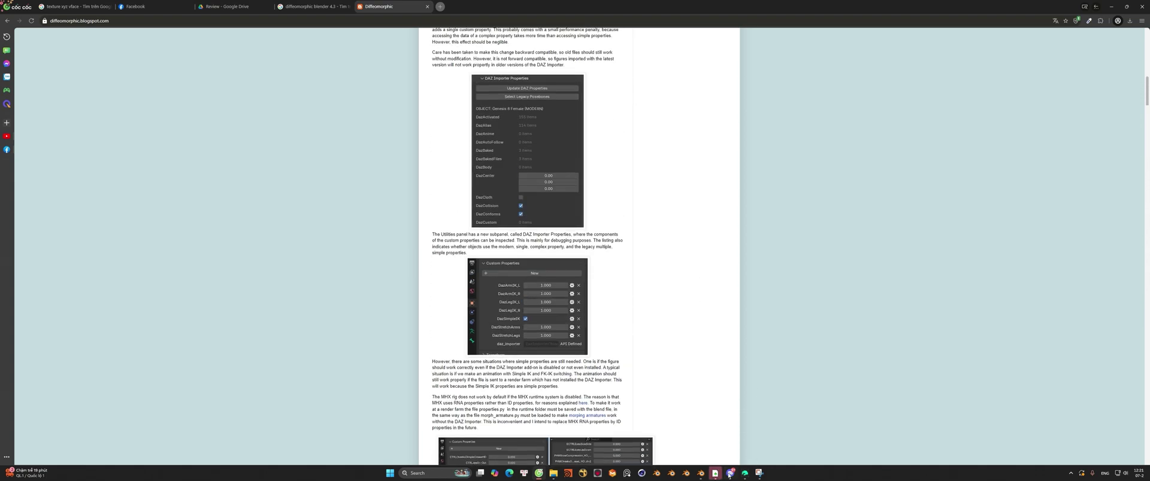
Step: Switch back to Blender and save the scene to the Desktop as Test
left_click(700, 473)
scroll(670, 219, "down", 3)
middle_click_drag(713, 217, 673, 199)
scroll(652, 206, "up", 3)
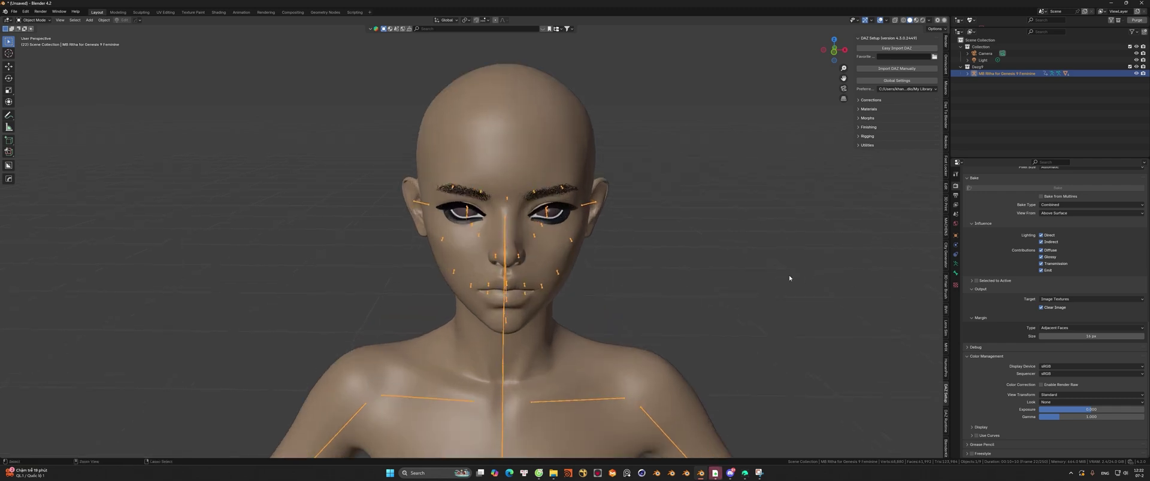
key("ctrl+s")
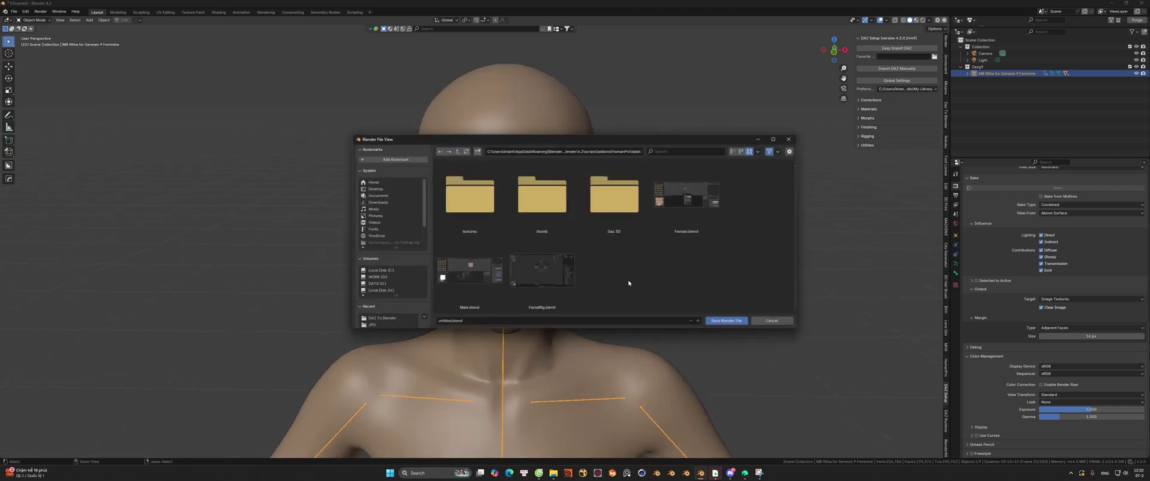
left_click(375, 189)
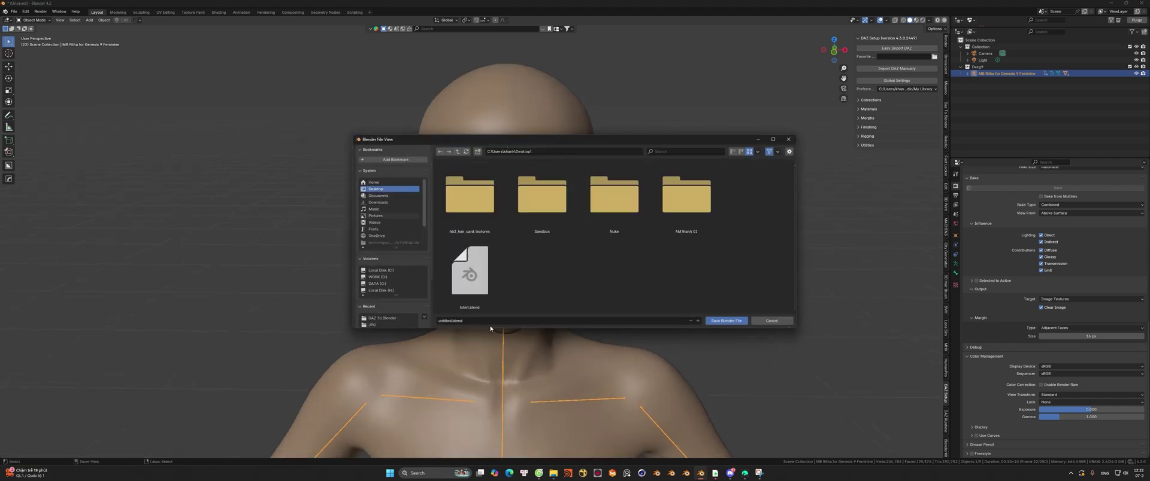
left_click(451, 321)
type("Test")
left_click(723, 321)
Step: Set HumanPro's asset category to Head and add the Head asset to the character's mesh
left_click(945, 366)
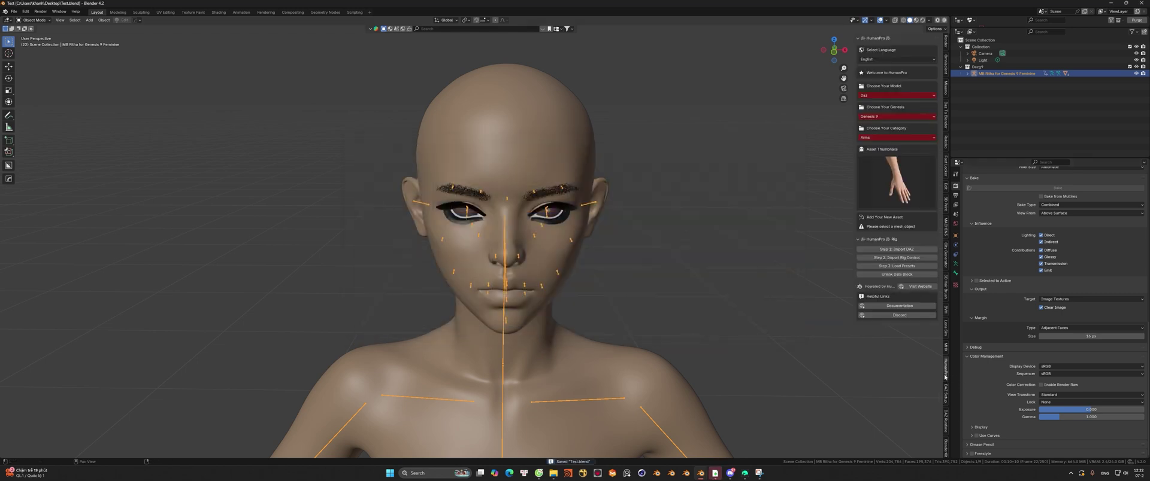
middle_click_drag(603, 184, 897, 143)
left_click(875, 136)
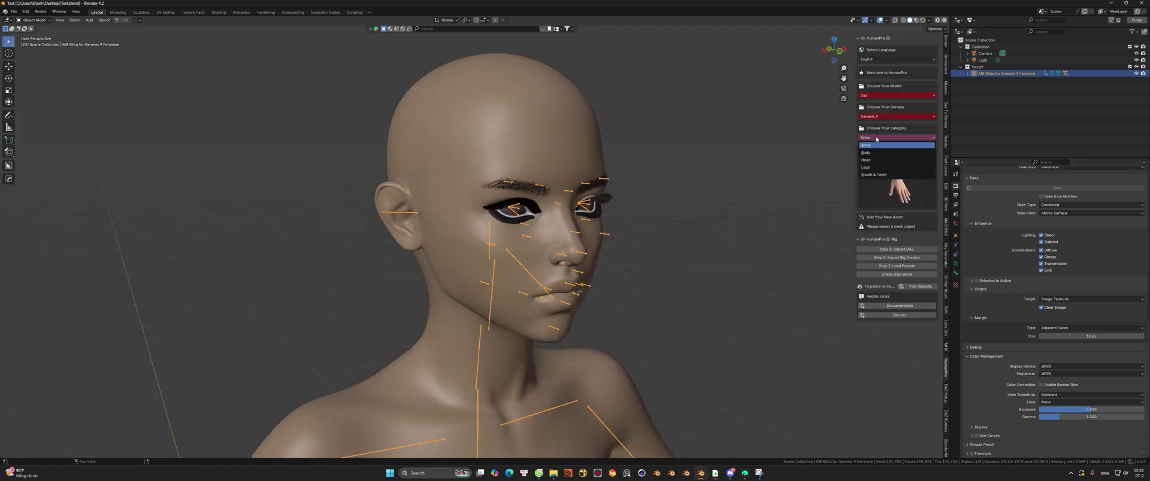
left_click(886, 157)
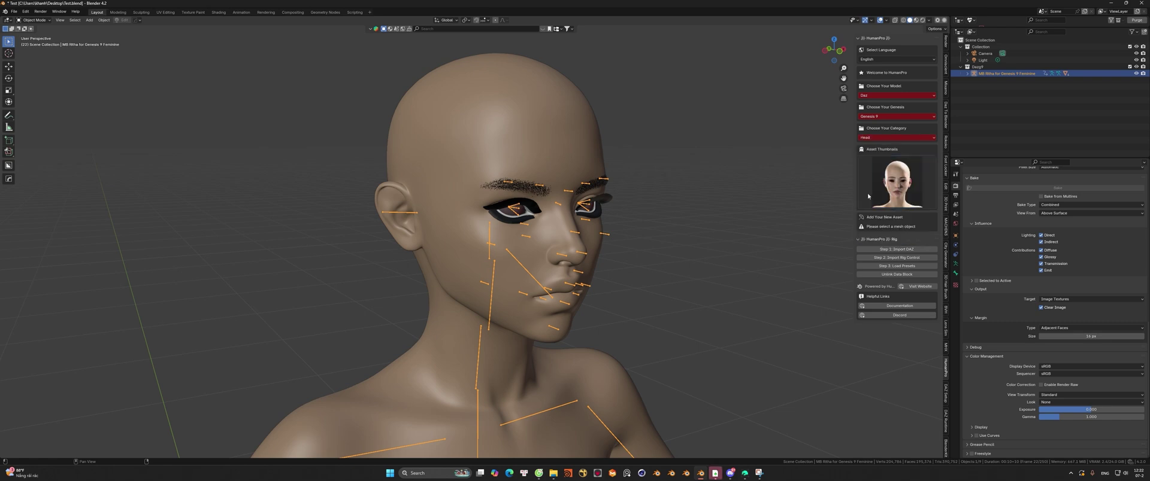
left_click(519, 137)
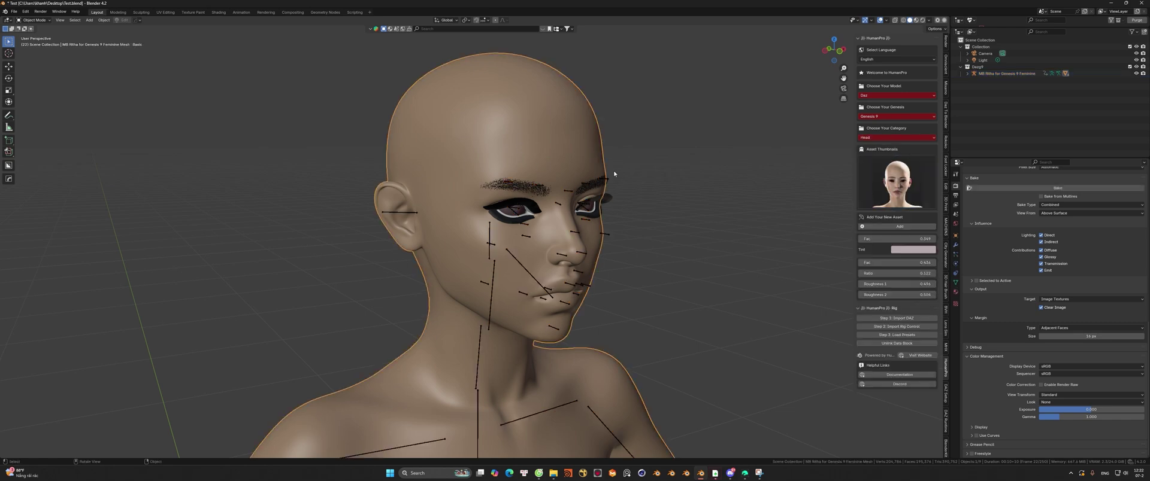
left_click(570, 193)
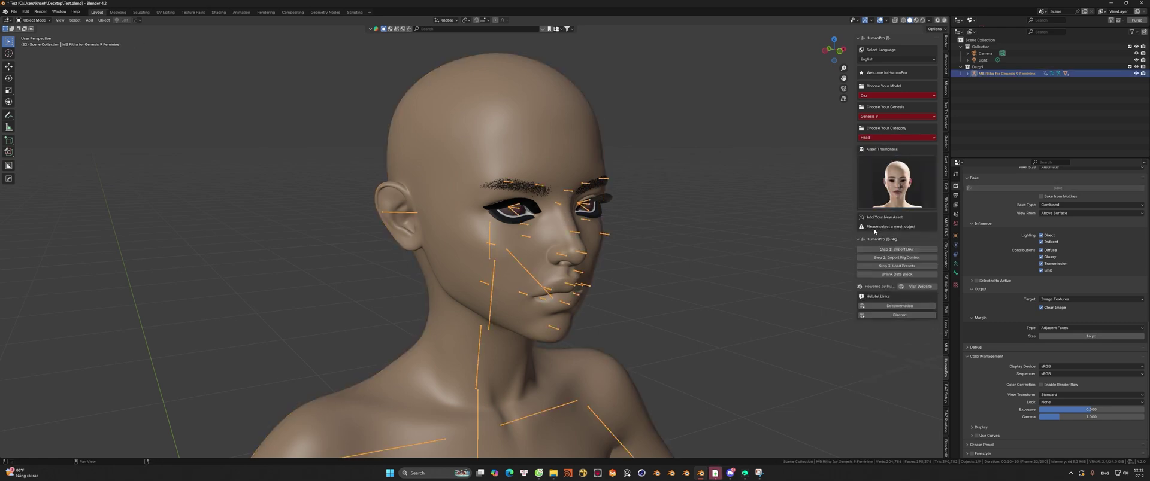
left_click(597, 162)
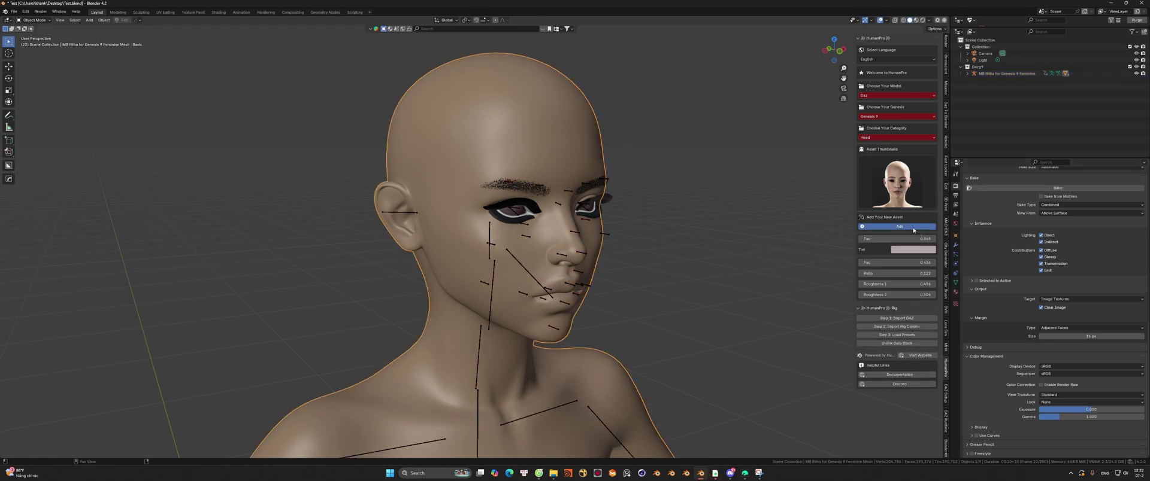
left_click(913, 228)
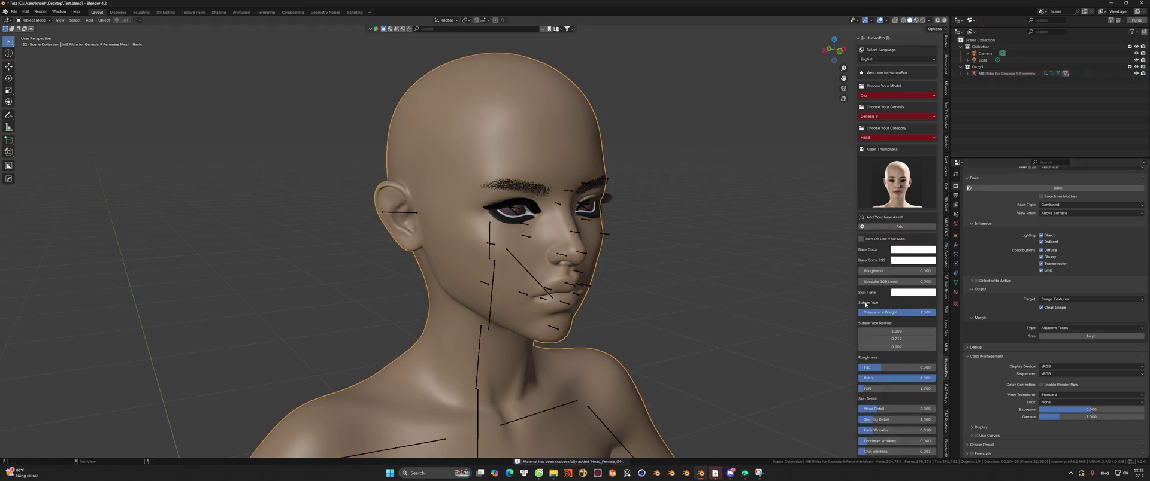
Step: Show the mesh's material slots in an enlarged list and undo adding the Head asset
left_click(955, 292)
scroll(1030, 293, "up", 5)
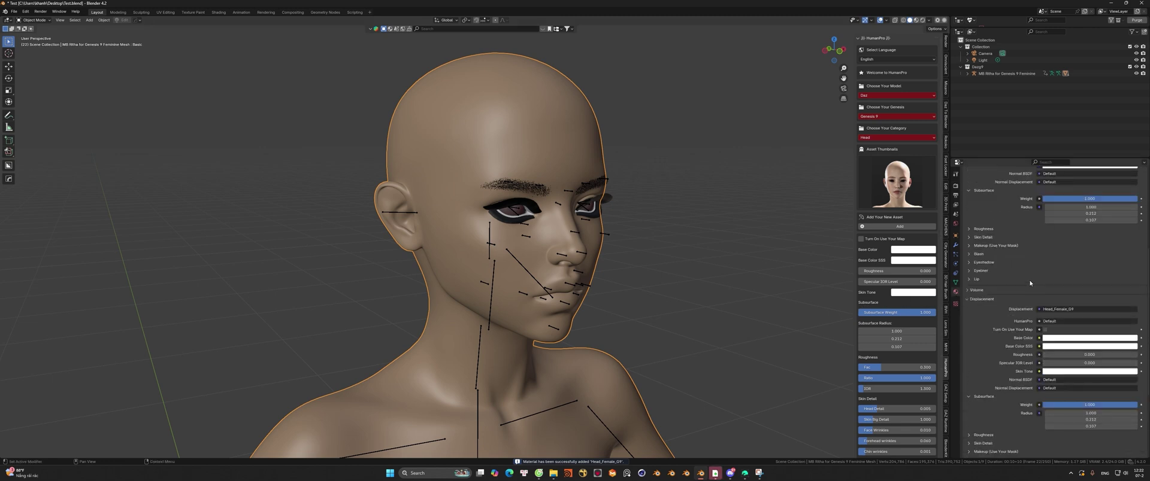
scroll(1029, 294, "up", 2)
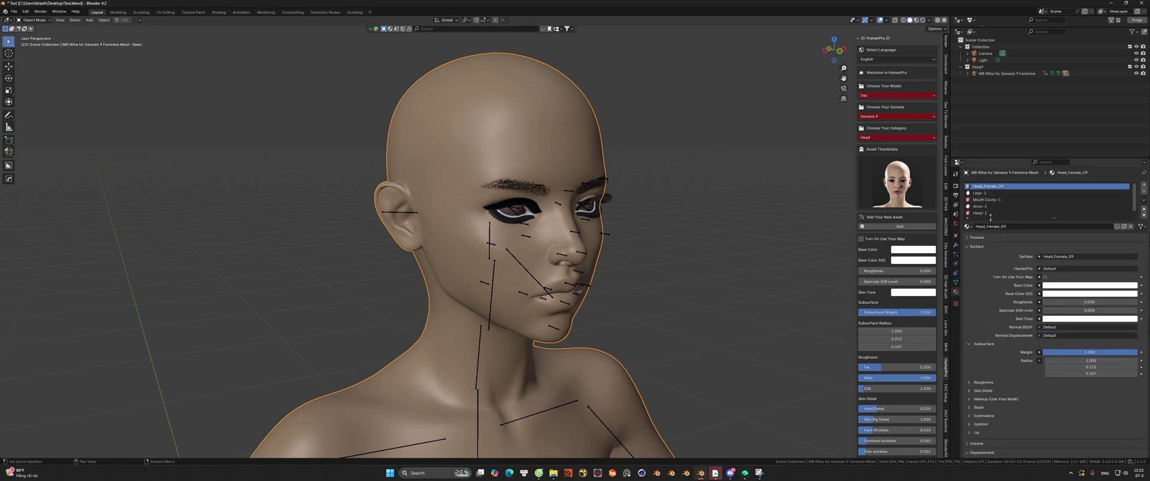
left_click_drag(992, 218, 991, 278)
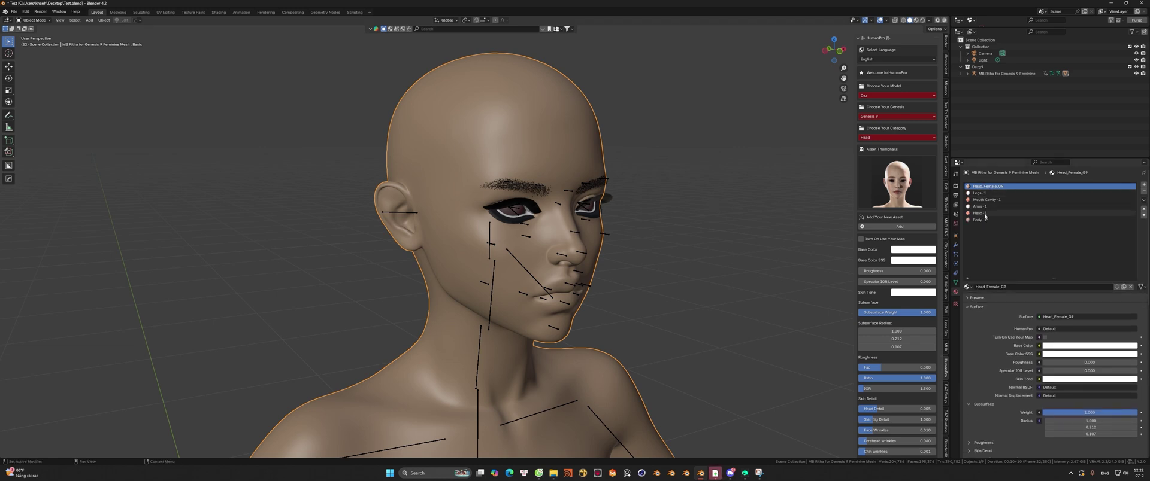
key("ctrl+z")
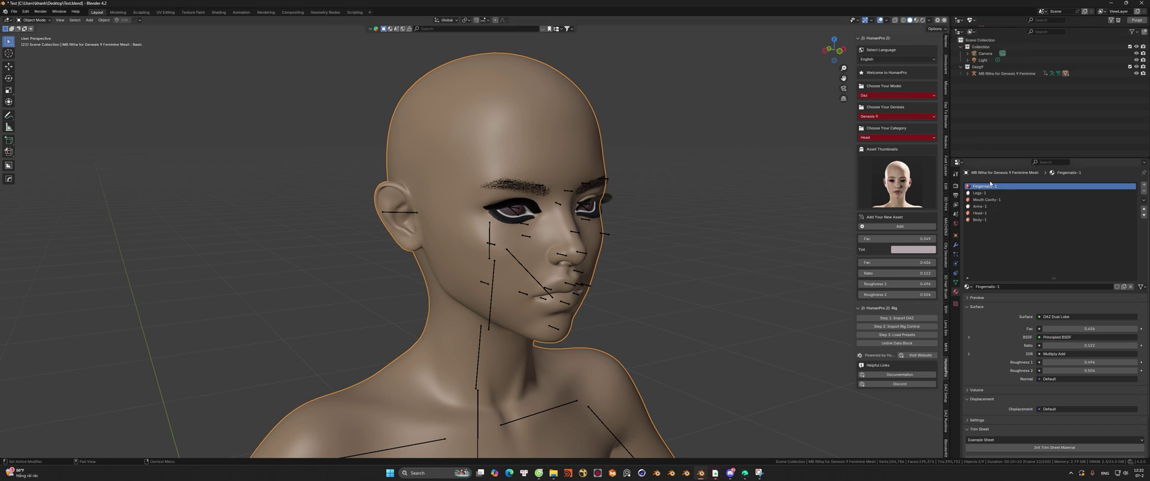
Step: Replace the material in the Head-1 slot with HumanPro's Head asset
left_click(979, 215)
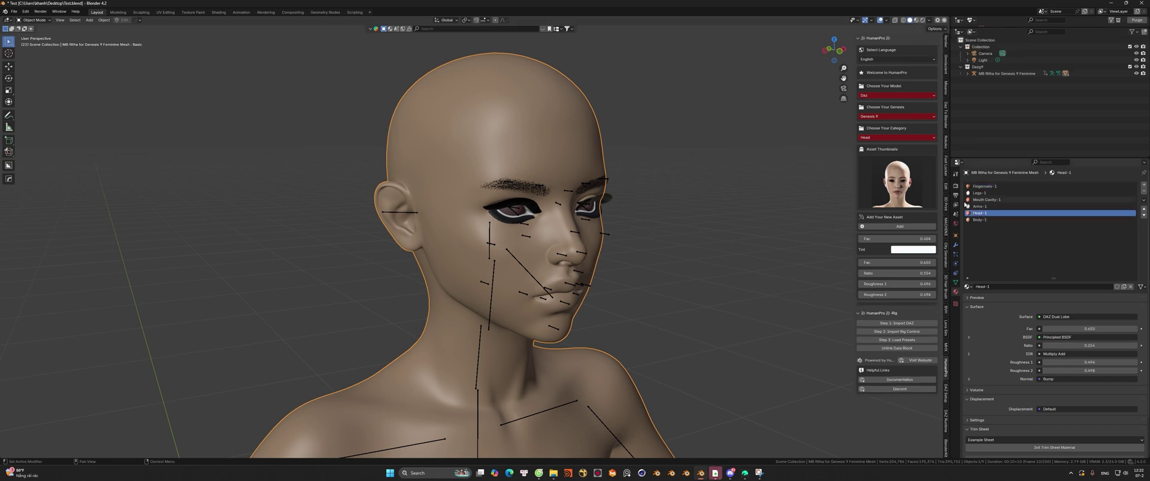
left_click(909, 187)
left_click(909, 186)
left_click(900, 227)
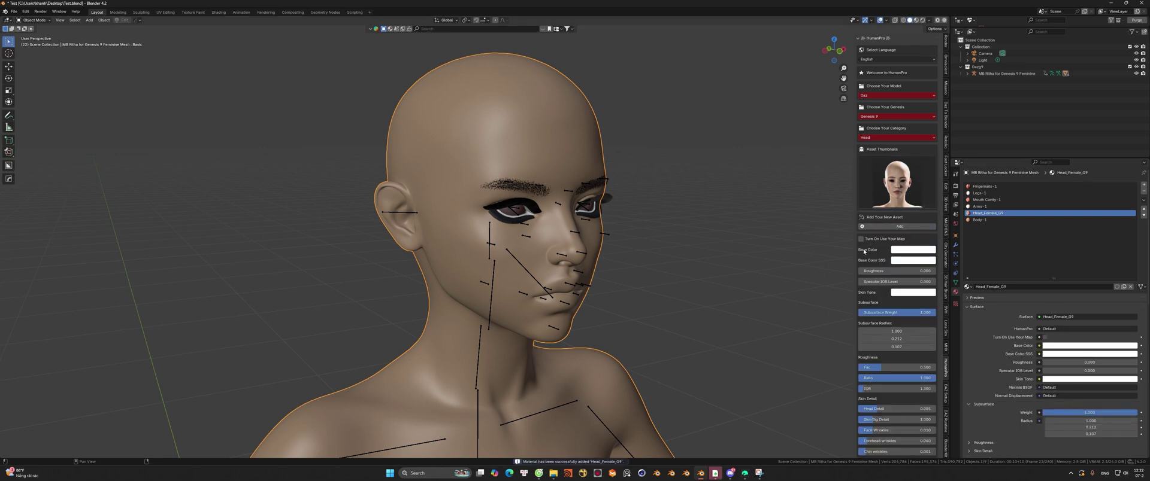
Step: Replace the material in the Arms-1 slot with the asset from HumanPro's Arms category
scroll(608, 268, "down", 2)
left_click(1018, 220)
left_click(896, 182)
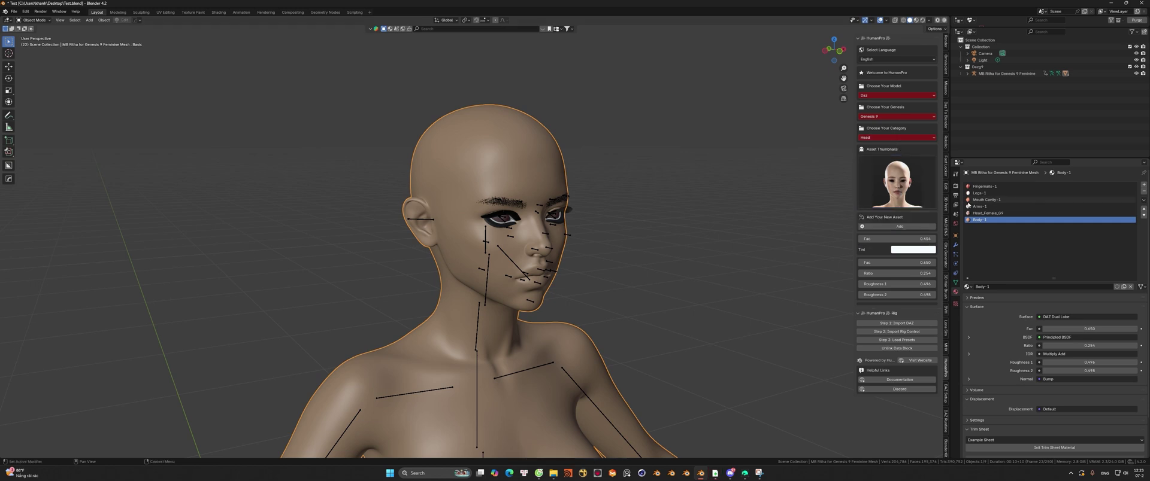
left_click(972, 207)
left_click(892, 138)
left_click(877, 145)
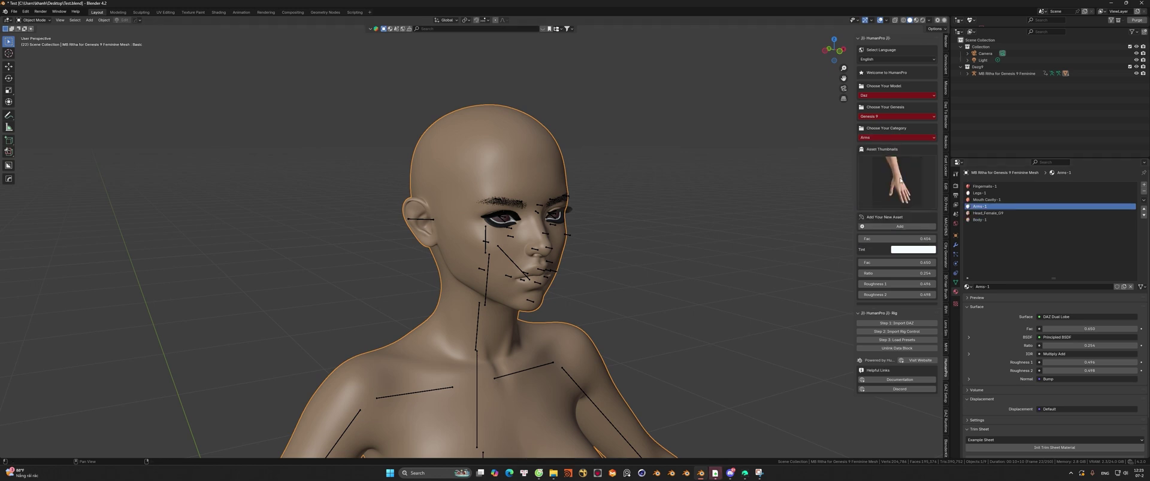
left_click(895, 227)
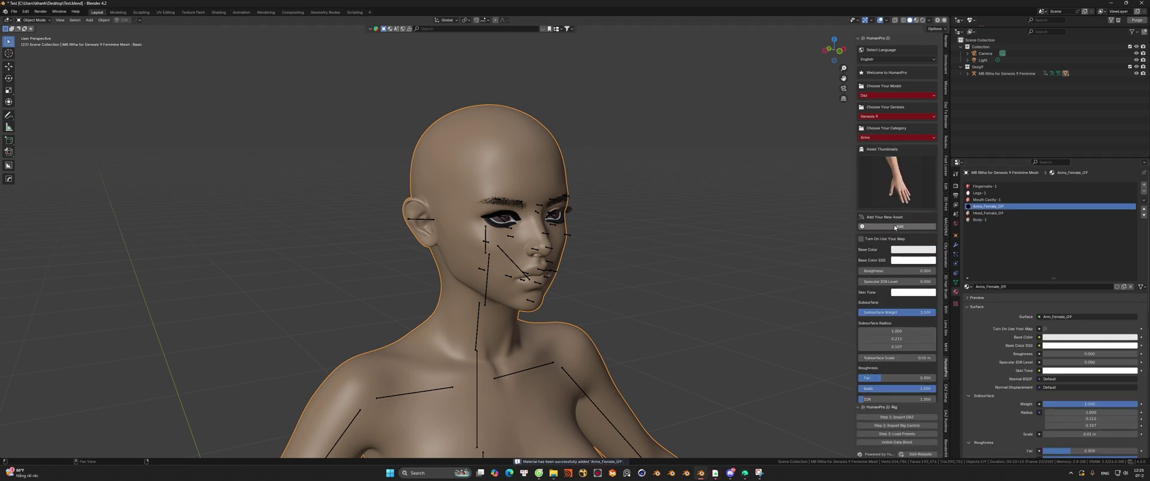
left_click(890, 178)
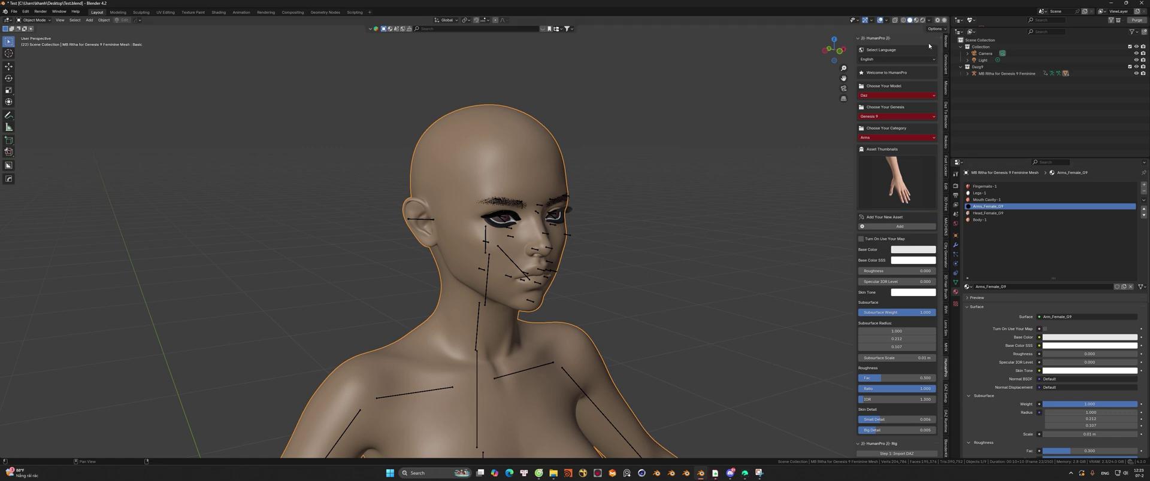
Step: Switch the viewport to rendered shading and enable Denoise for the viewport sampling
left_click(922, 20)
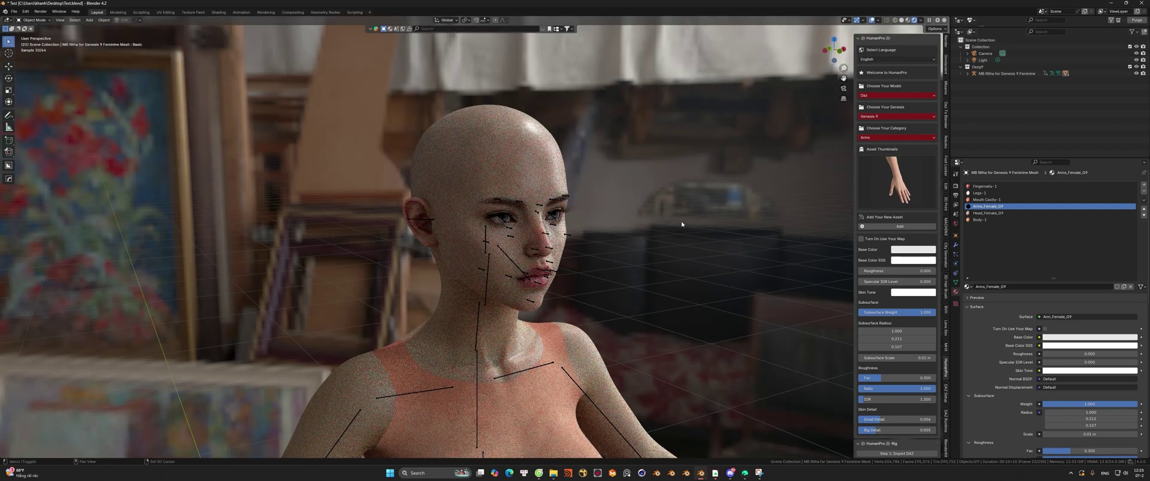
middle_click_drag(680, 224, 695, 146, "ctrl")
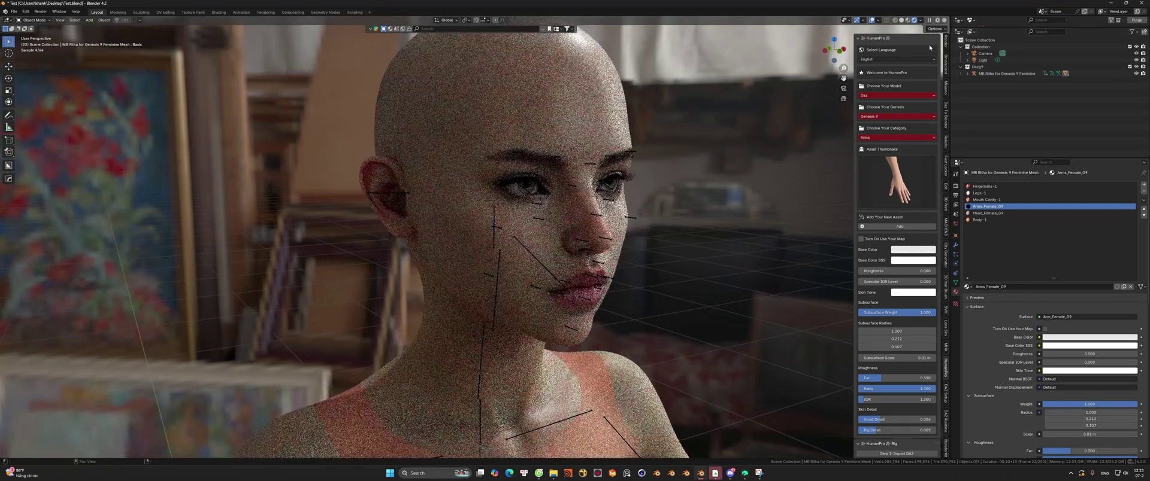
left_click(956, 186)
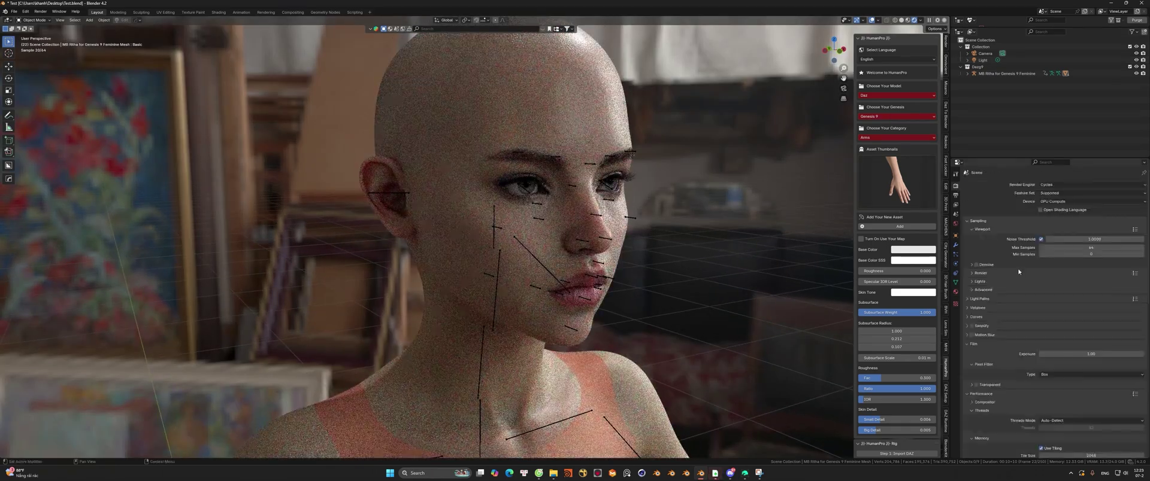
left_click(976, 265)
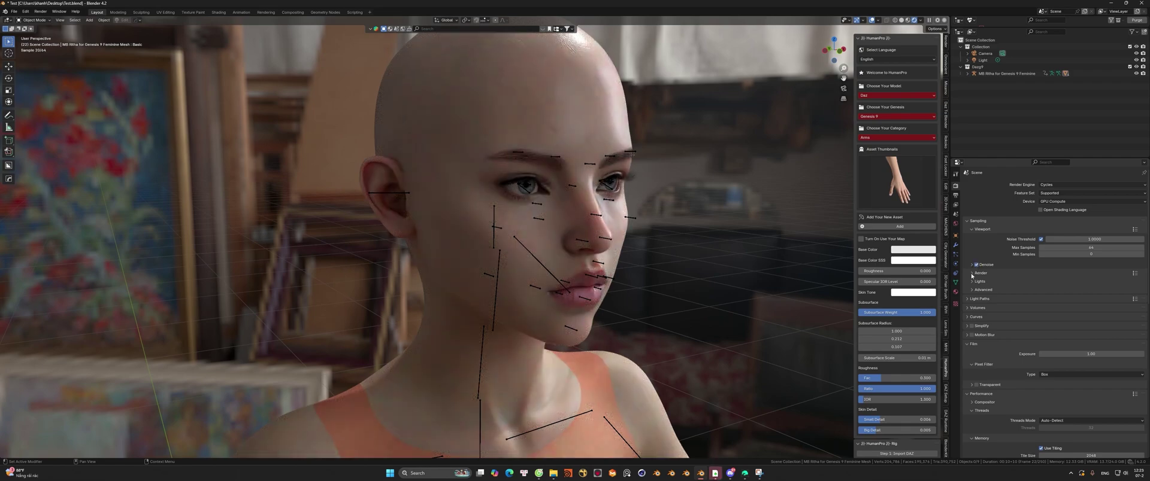
Step: Expand the render sampling settings and set the viewport's Max Samples to 200
left_click(972, 274)
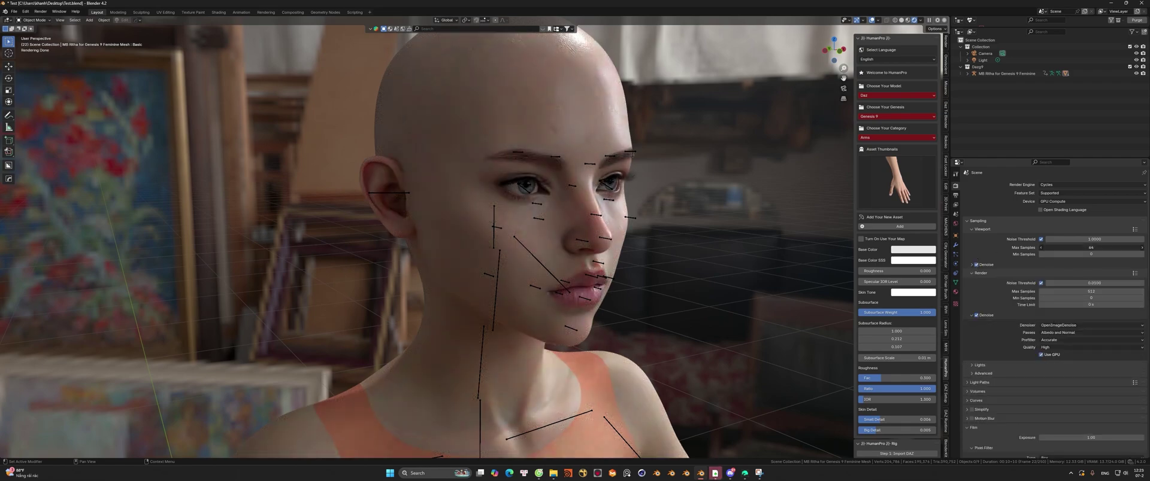
left_click(1079, 247)
type("200")
key("Return")
Step: Set viewport denoising to OpenImageDenoise with Albedo and Normal passes, Accurate prefilter and High quality
left_click(971, 265)
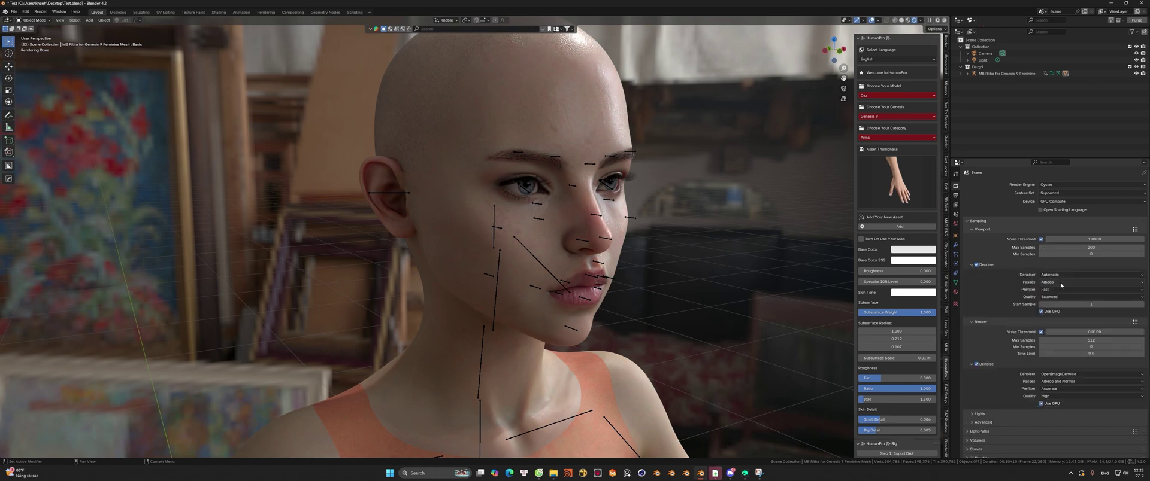
left_click(1066, 275)
left_click(1059, 297)
left_click(1052, 289)
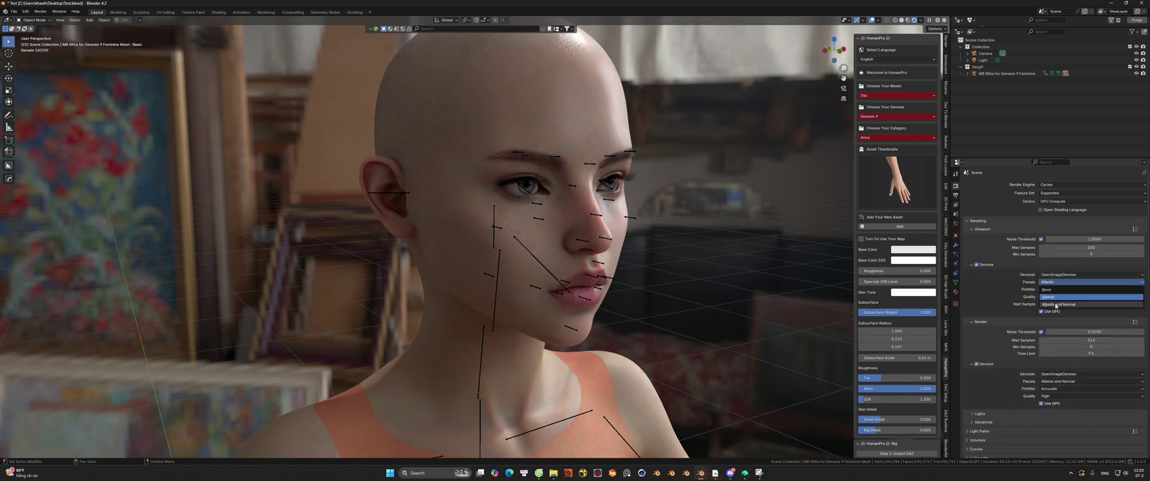
left_click(1052, 293)
left_click(1052, 290)
left_click(1054, 312)
left_click(1055, 296)
left_click(1048, 305)
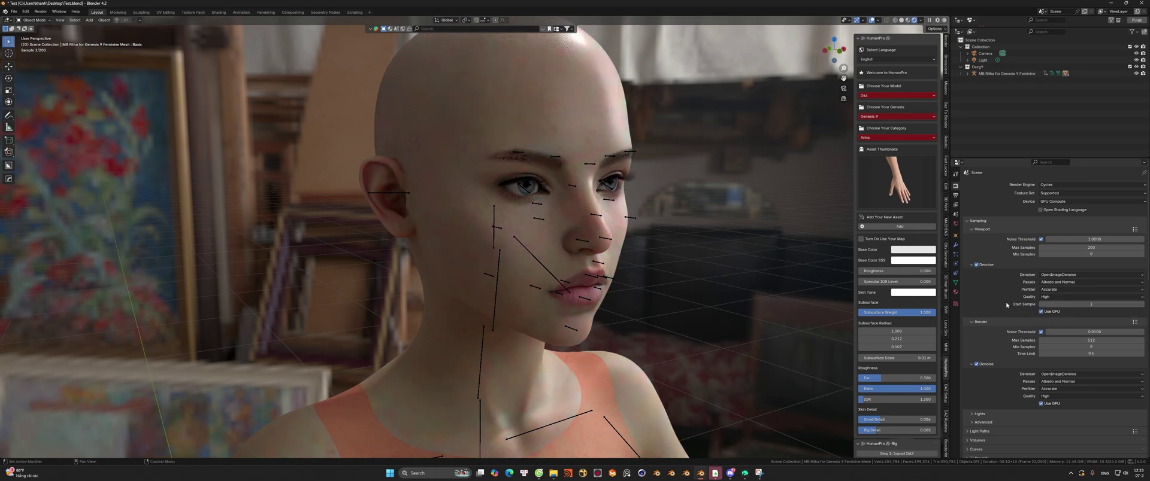
Step: Set the color management display device to Display P3
scroll(735, 206, "up", 3)
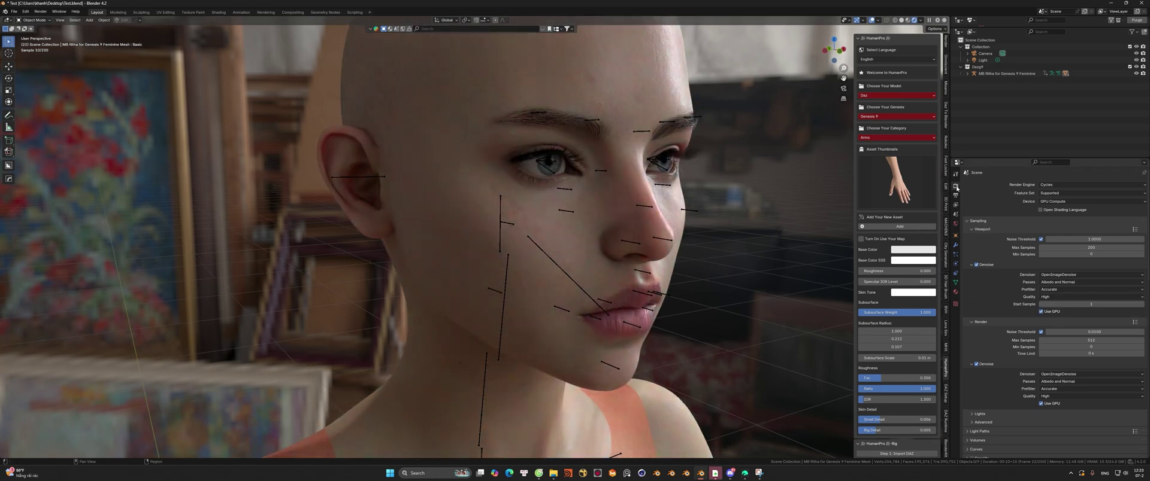
scroll(1054, 343, "down", 20)
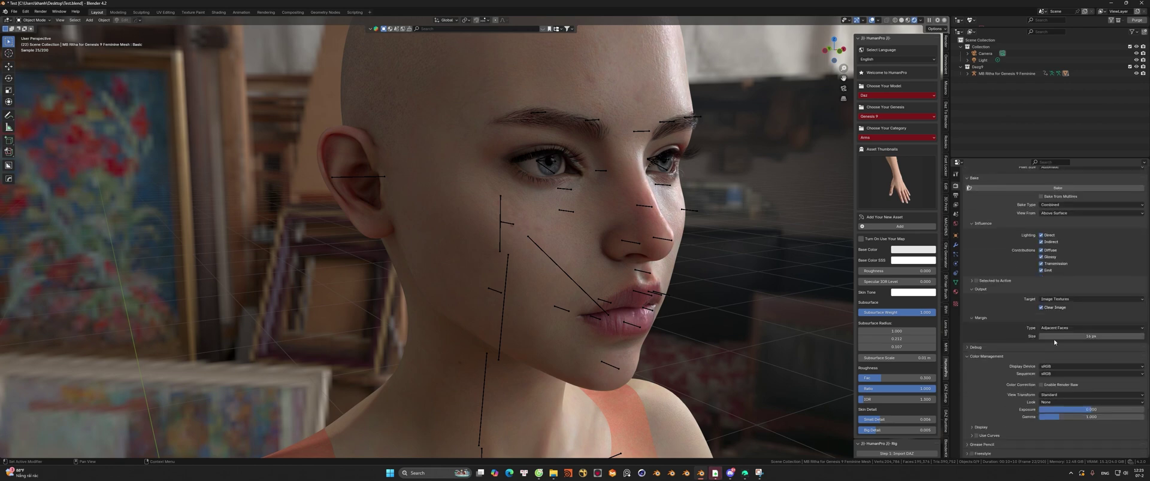
left_click(1055, 396)
left_click(1052, 403)
left_click(1053, 367)
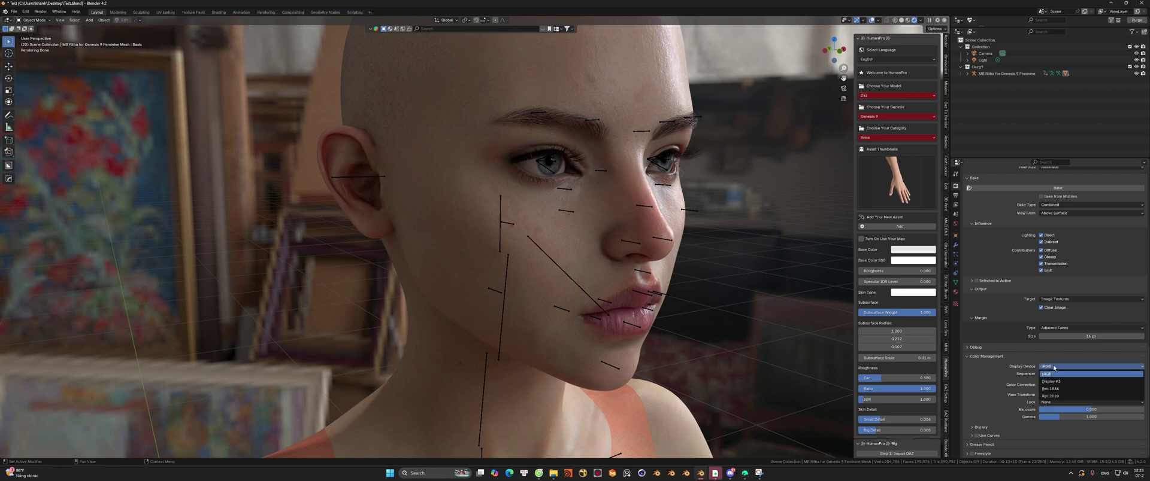
left_click(1046, 374)
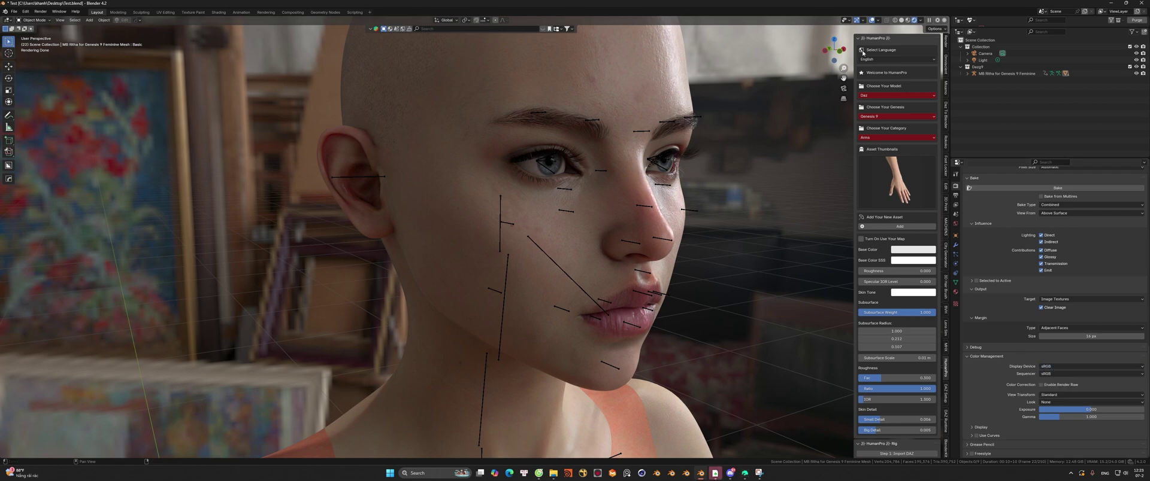
left_click(1049, 367)
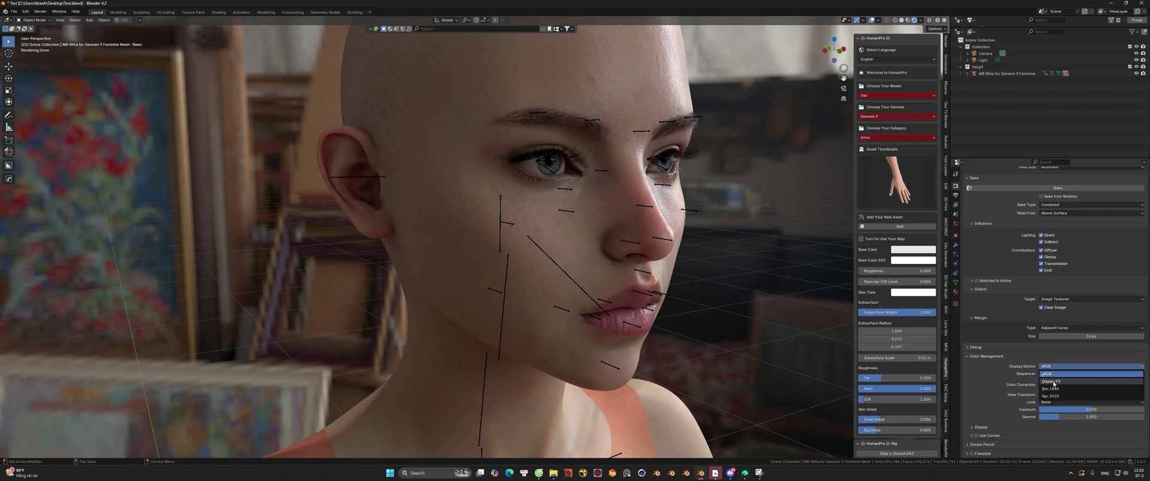
left_click(1053, 383)
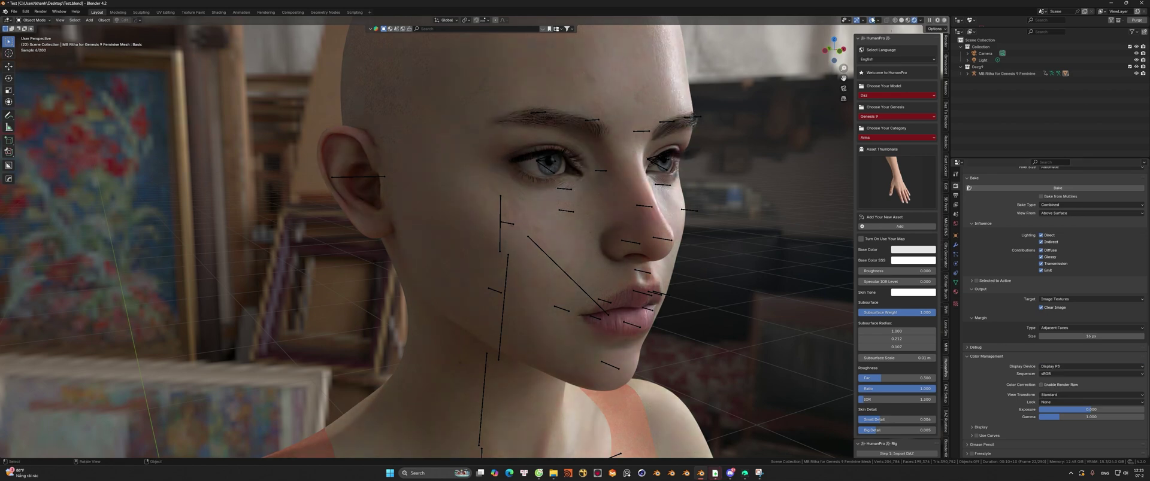
Step: Hide the viewport overlays and view the rendered face from the front
left_click(873, 20)
key("KP_0")
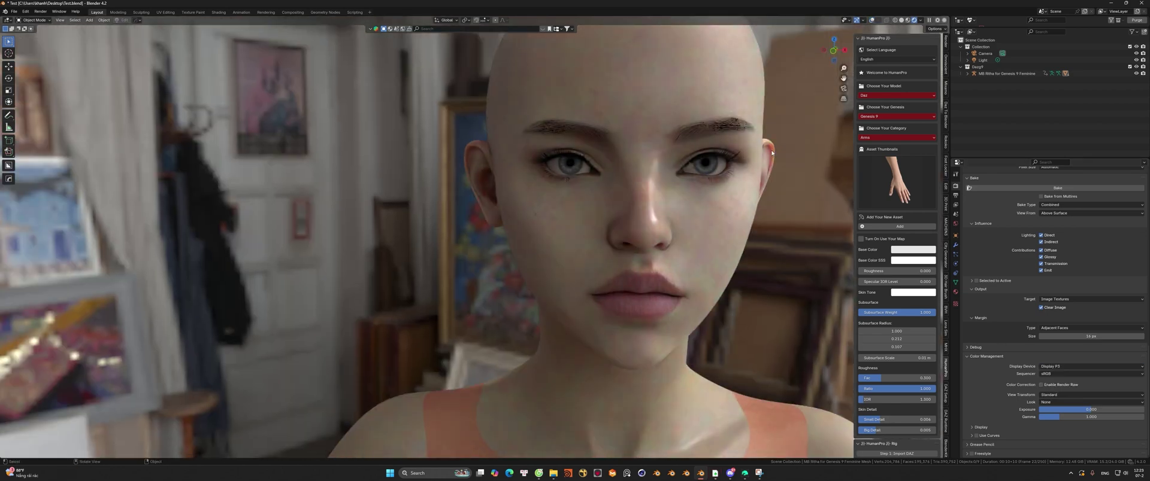
Step: Examine the rendered face and its skin from the front, at an angle and close up
left_click(834, 50)
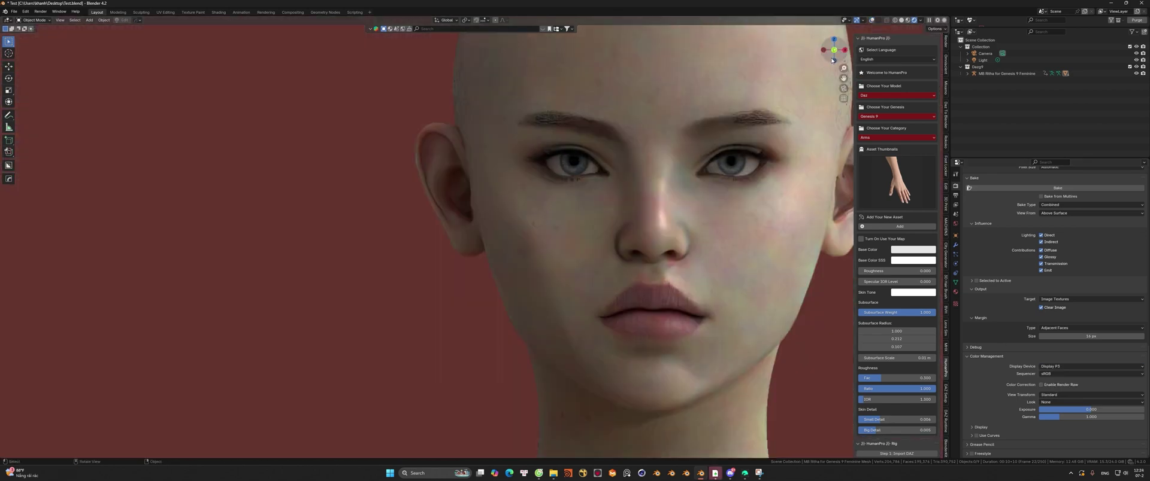
middle_click_drag(699, 187, 645, 202, "shift")
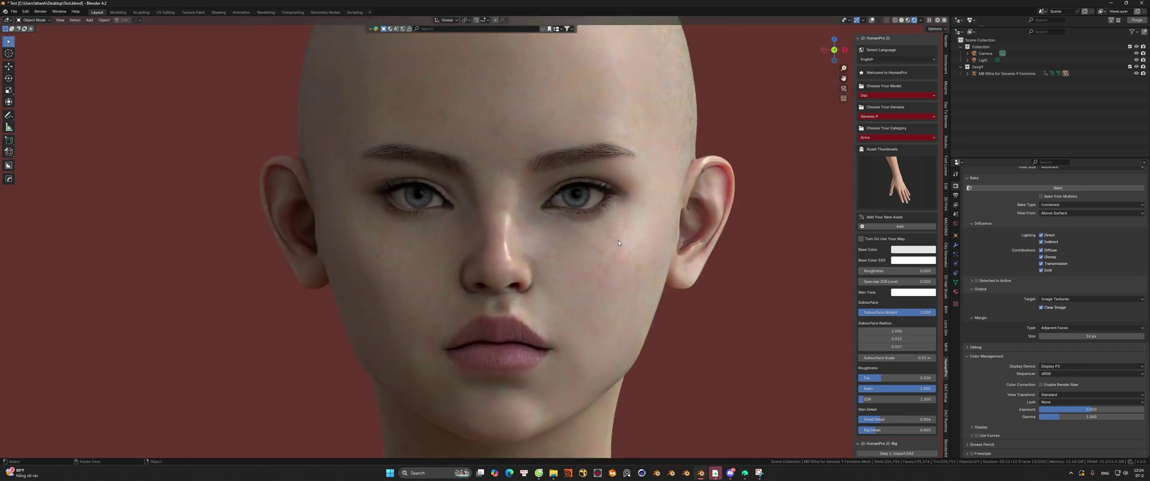
middle_click_drag(619, 243, 627, 246)
scroll(627, 246, "up", 3)
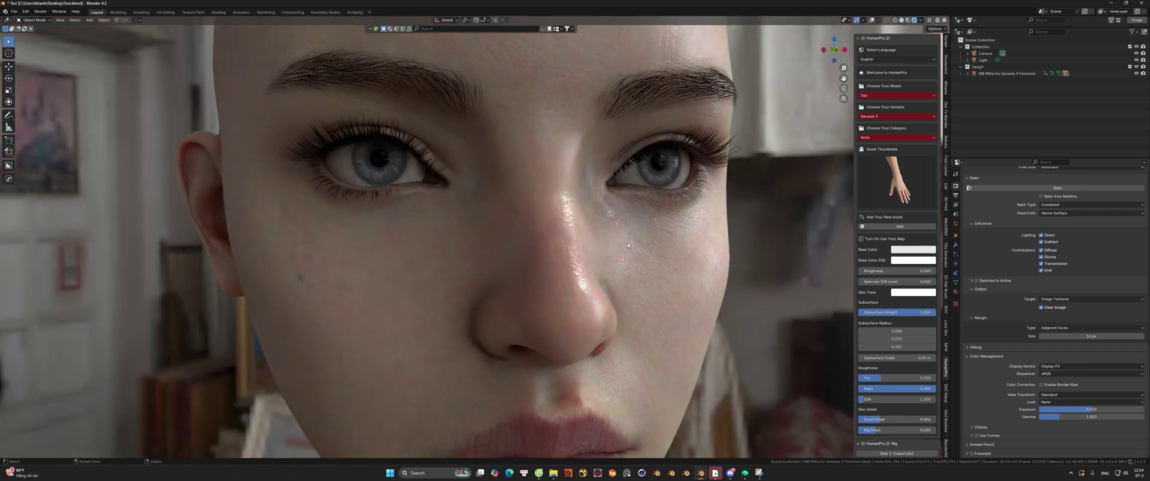
scroll(628, 245, "down", 3)
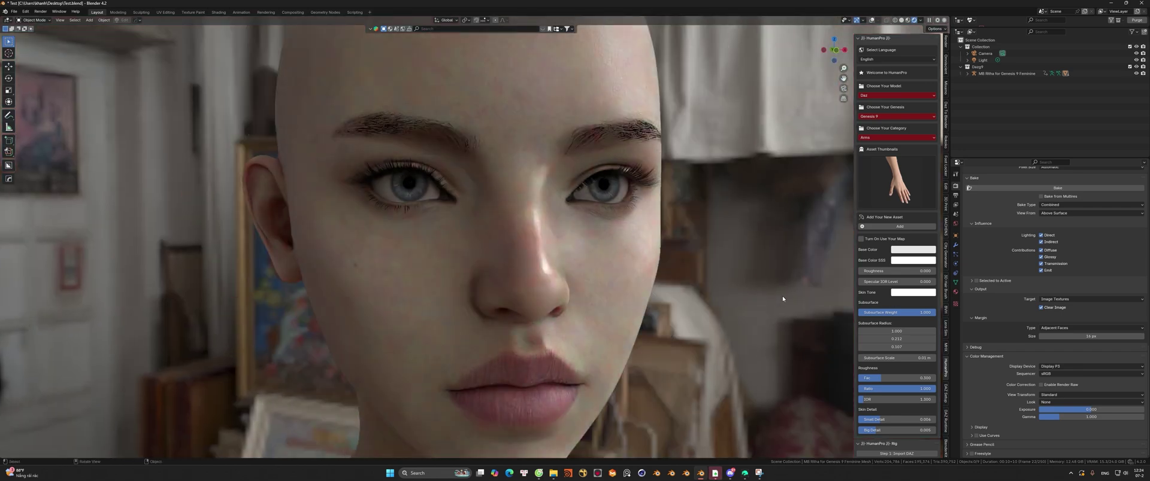
scroll(921, 309, "down", 2)
scroll(920, 309, "down", 3)
scroll(926, 298, "up", 4)
scroll(753, 227, "down", 4)
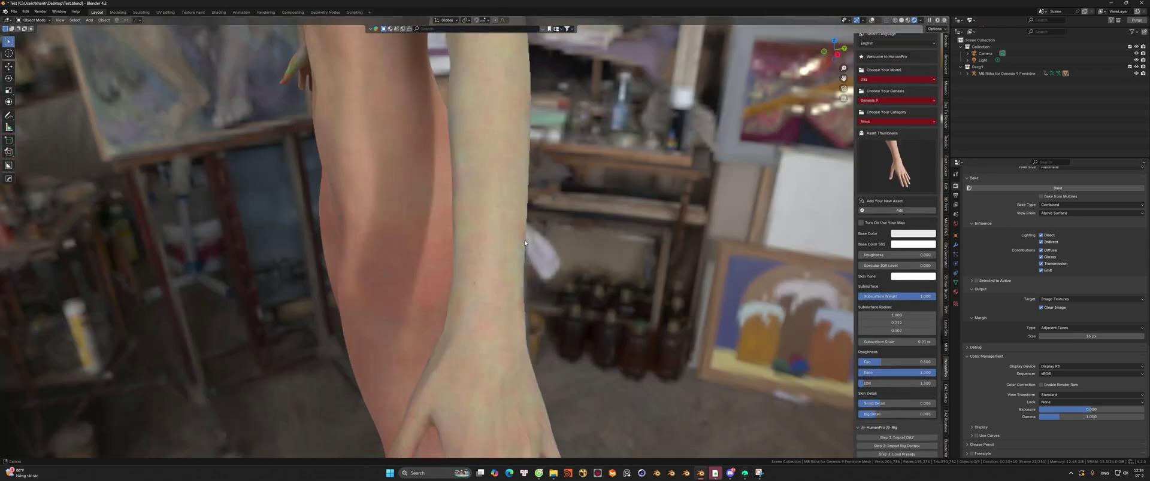
Step: Frame the character's hand close up and display the mesh's material slots
middle_click_drag(449, 395, 565, 140, "shift")
scroll(626, 199, "up", 3)
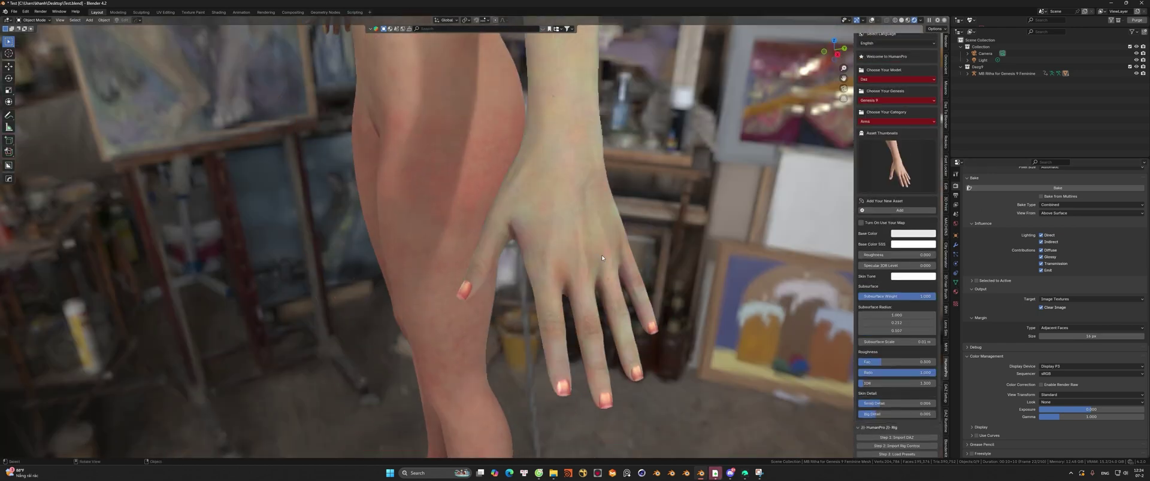
scroll(876, 157, "down", 4)
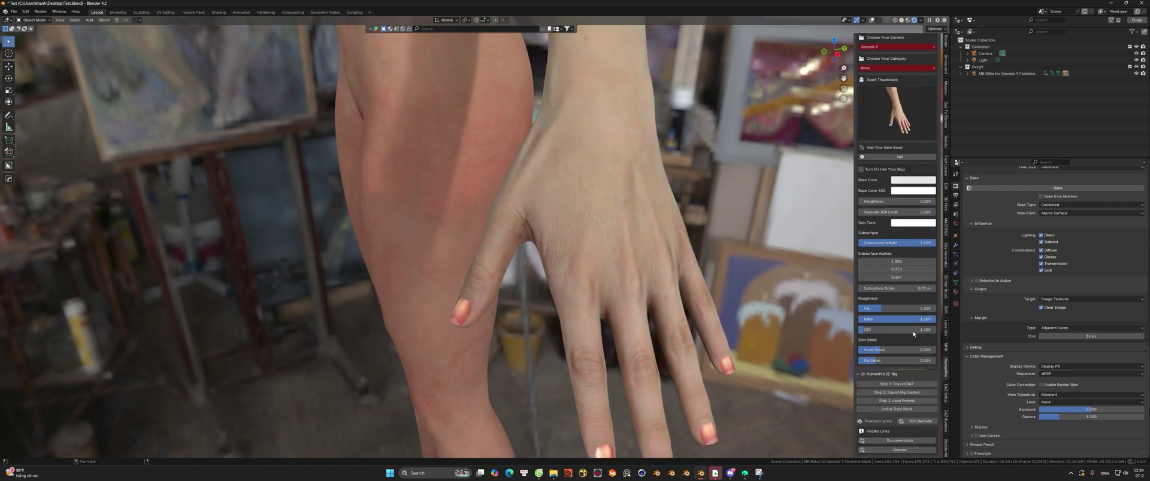
left_click(955, 292)
scroll(1012, 304, "down", 2)
scroll(1011, 304, "up", 5)
scroll(897, 258, "up", 2)
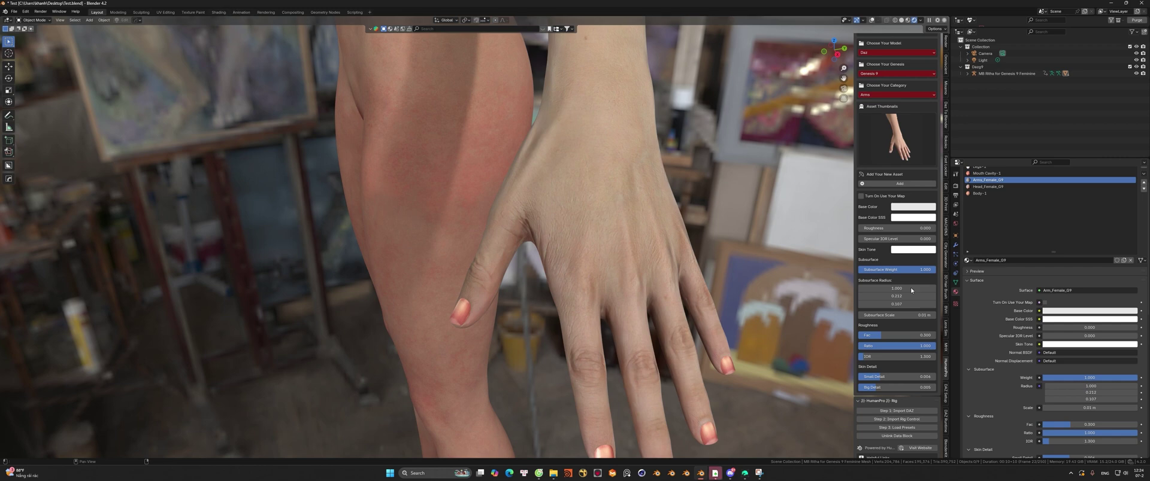
Step: Make Arms_Female_G9 the active material and fine-tune its Big Detail and Small Detail skin values
scroll(1014, 239, "up", 2)
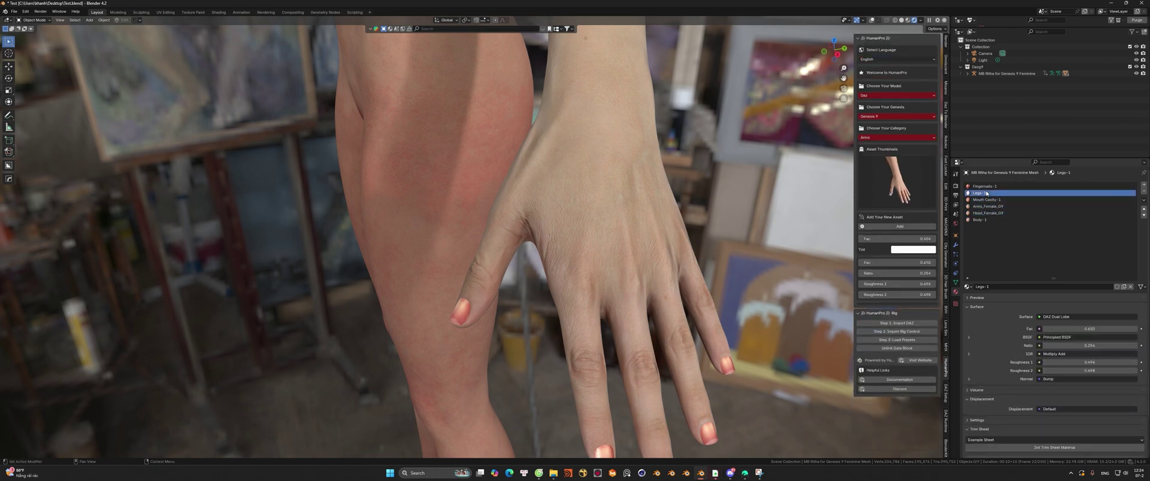
scroll(864, 246, "up", 3)
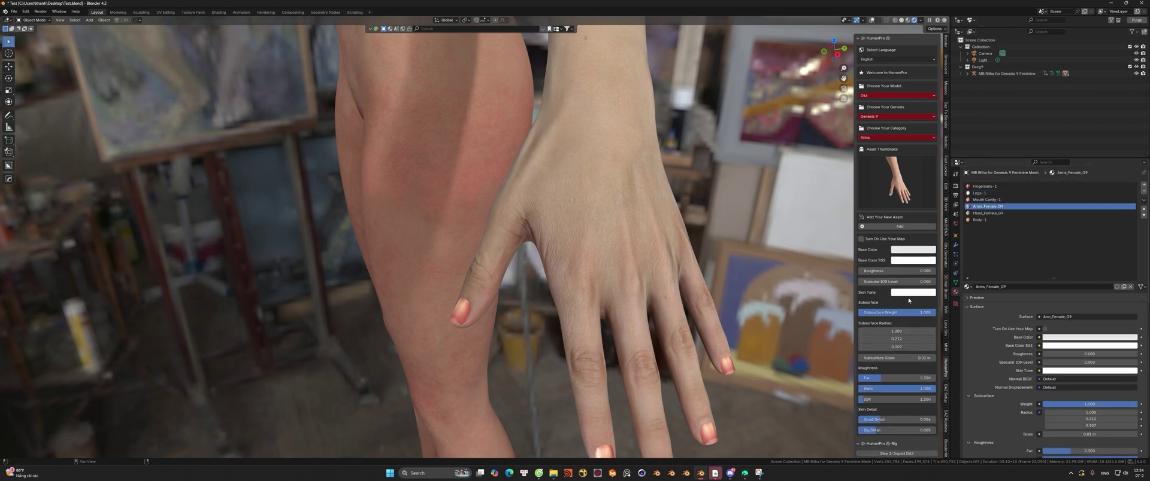
scroll(908, 301, "down", 4)
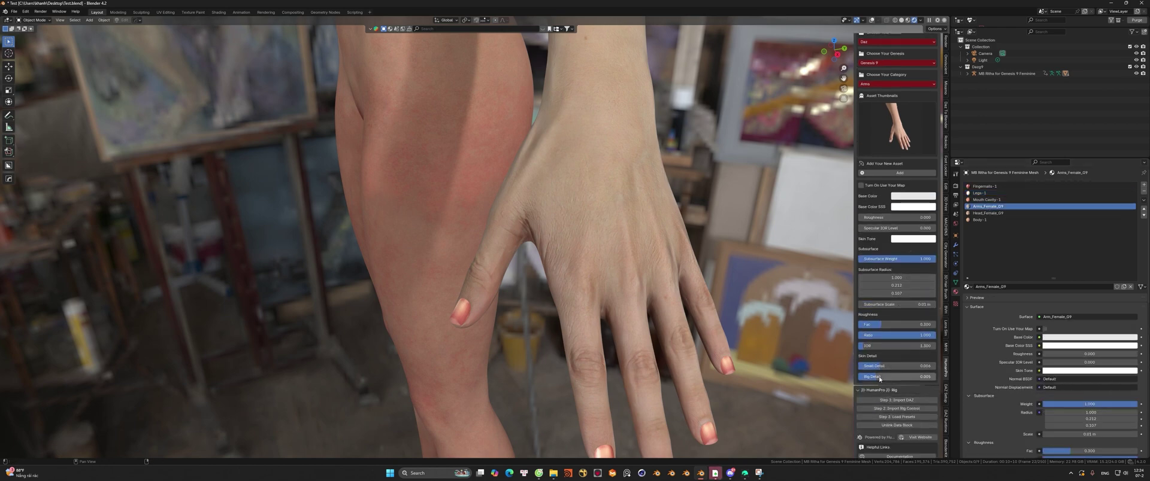
mouse_move(879, 379)
left_mouse_down()
mouse_move(919, 379)
mouse_move(881, 377)
left_mouse_up()
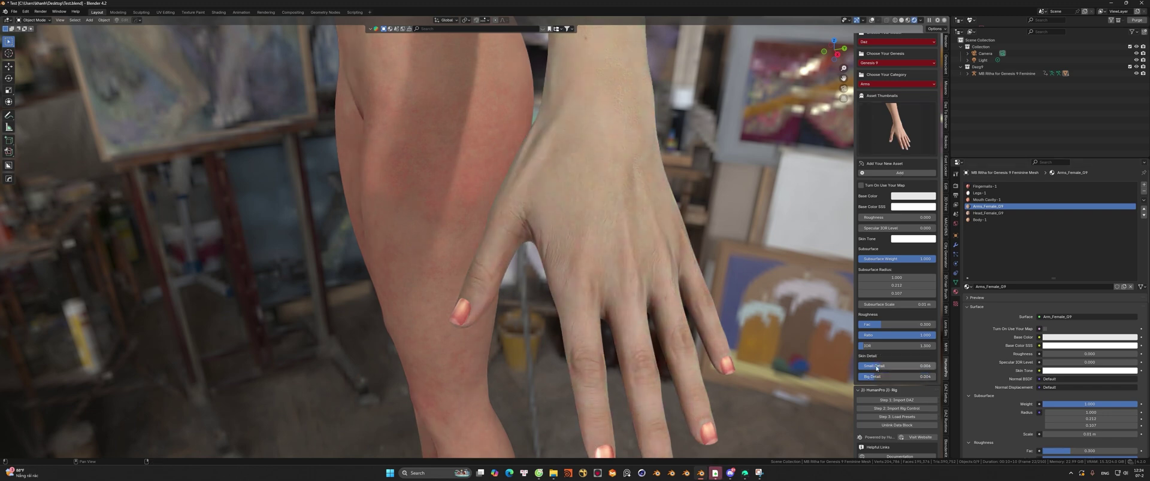
mouse_move(876, 366)
left_mouse_down()
mouse_move(910, 366)
mouse_move(880, 366)
left_mouse_up()
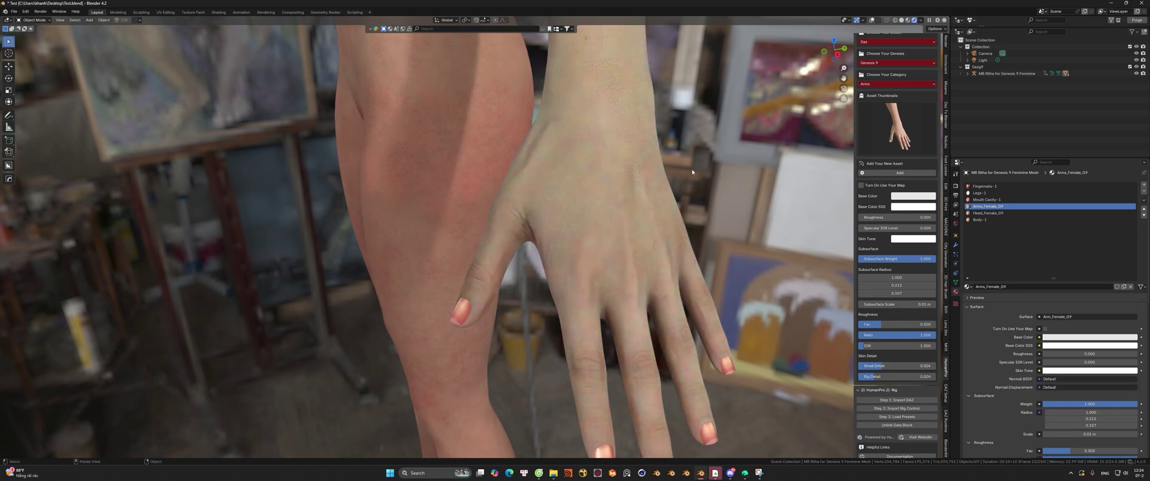
Step: Return to a close view of the face and make Head_Female_G9 the active material
middle_click_drag(644, 59, 693, 126, "shift")
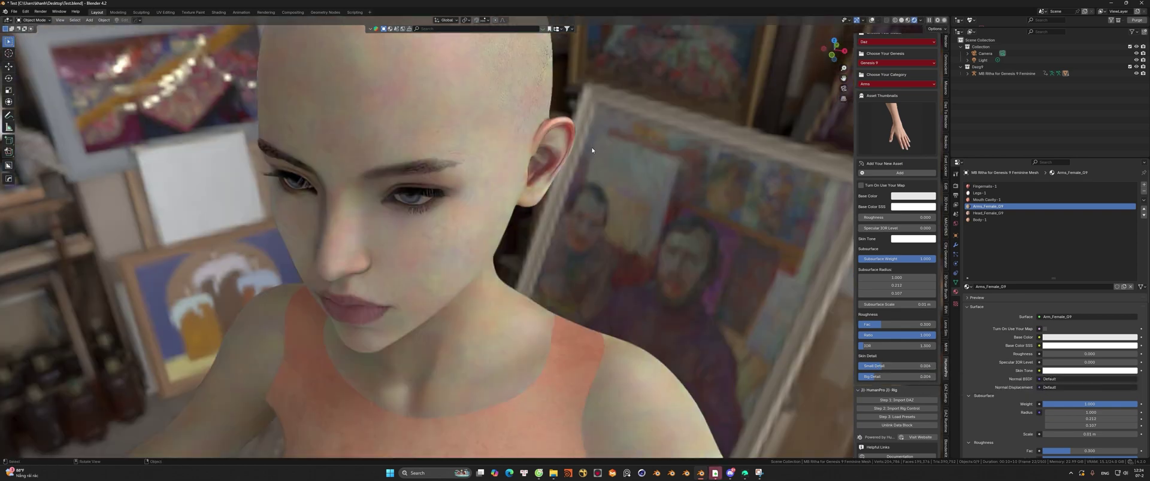
middle_click_drag(593, 151, 608, 156)
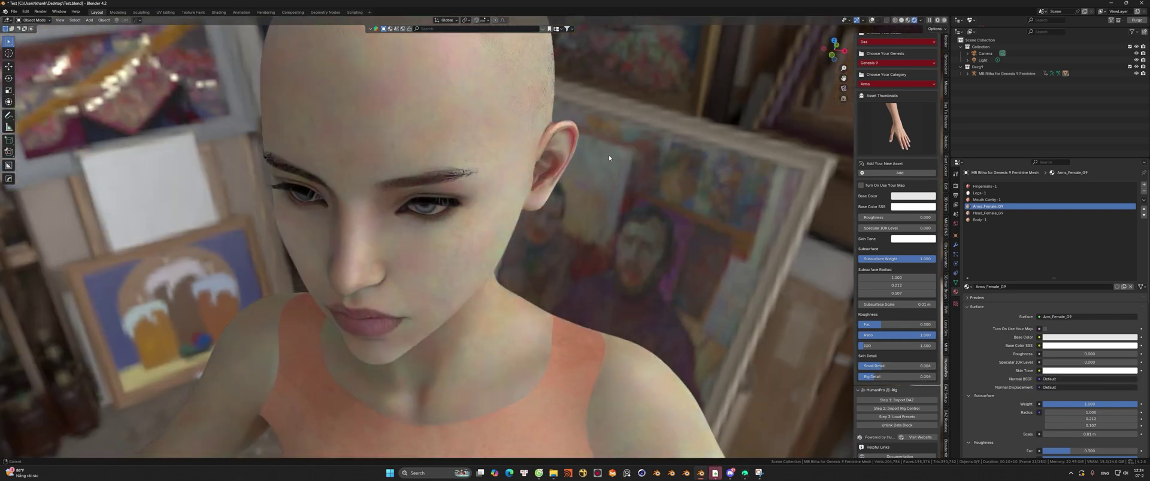
middle_click_drag(420, 180, 519, 122)
left_click(981, 214)
left_click(979, 220)
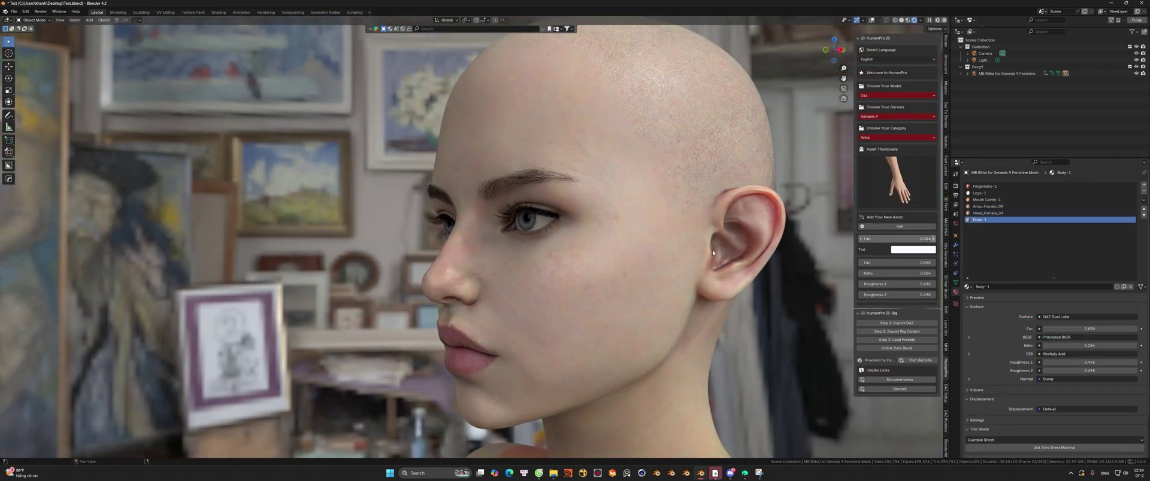
left_click(988, 207)
left_click(989, 213)
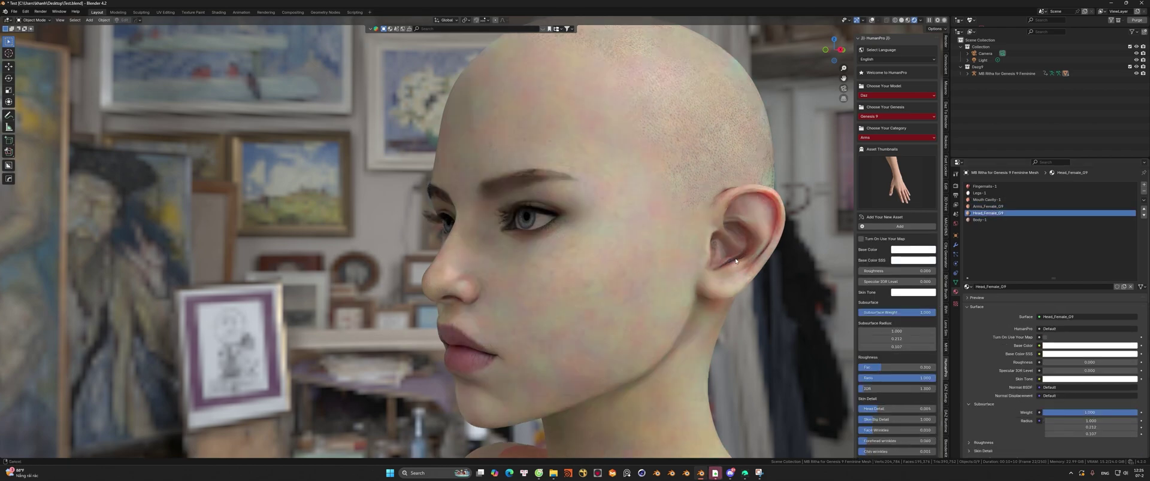
middle_click_drag(734, 249, 763, 232)
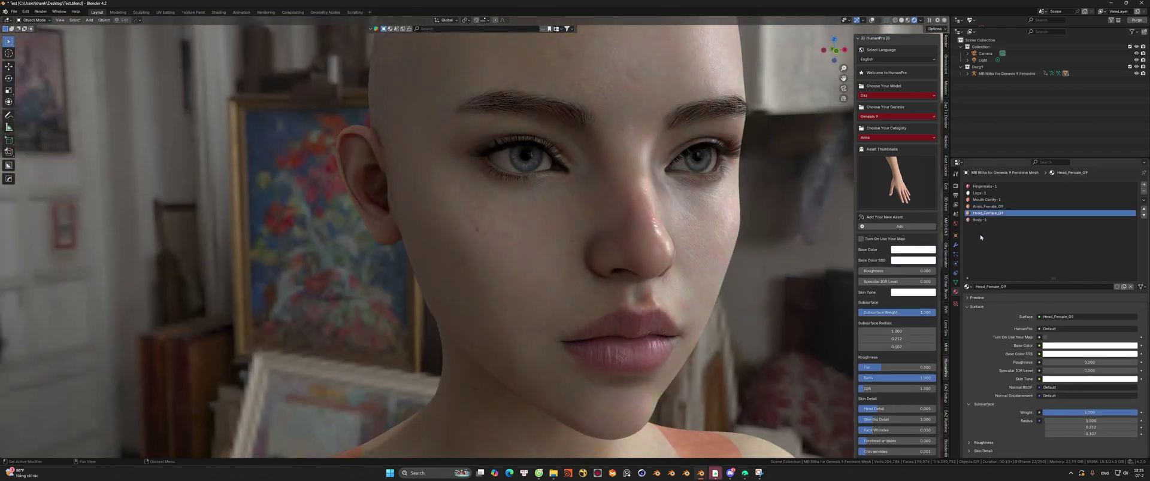
Step: Try a Skin Big Detail of about 3.2 on the head material and check the effect on the face
scroll(896, 281, "down", 5)
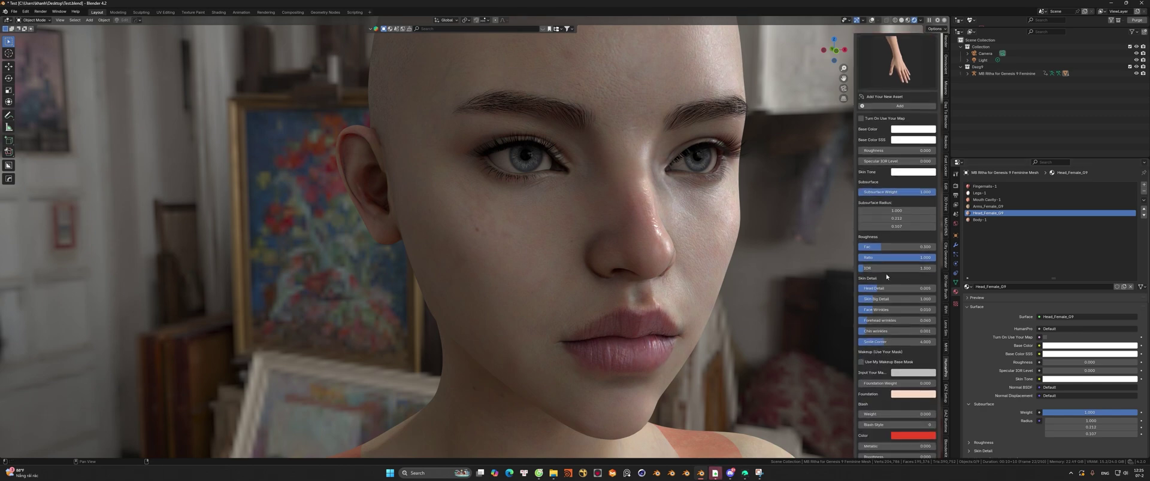
mouse_move(874, 288)
left_mouse_down()
mouse_move(925, 288)
mouse_move(888, 288)
left_mouse_up()
left_click_drag(872, 301, 909, 299)
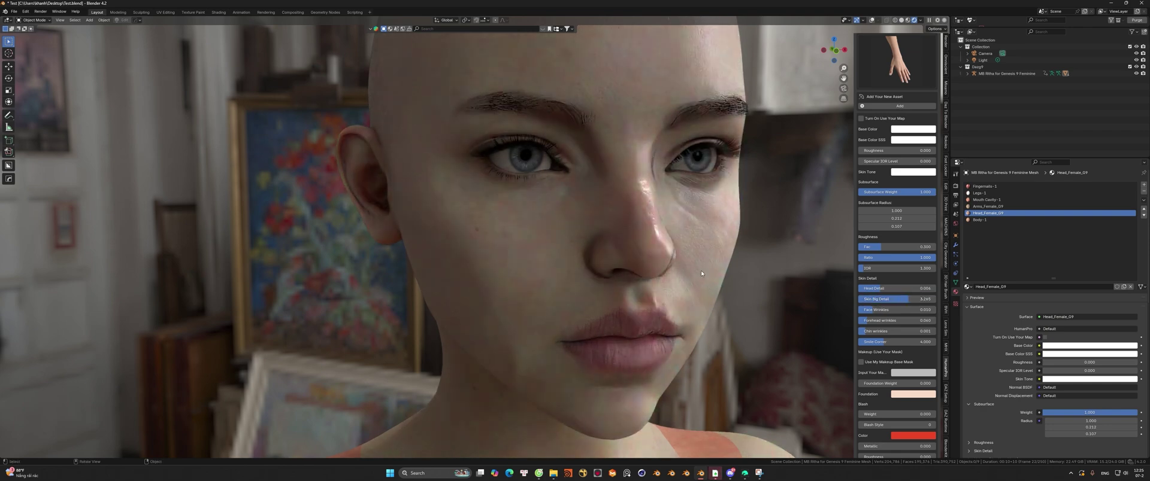
middle_click_drag(677, 195, 691, 178)
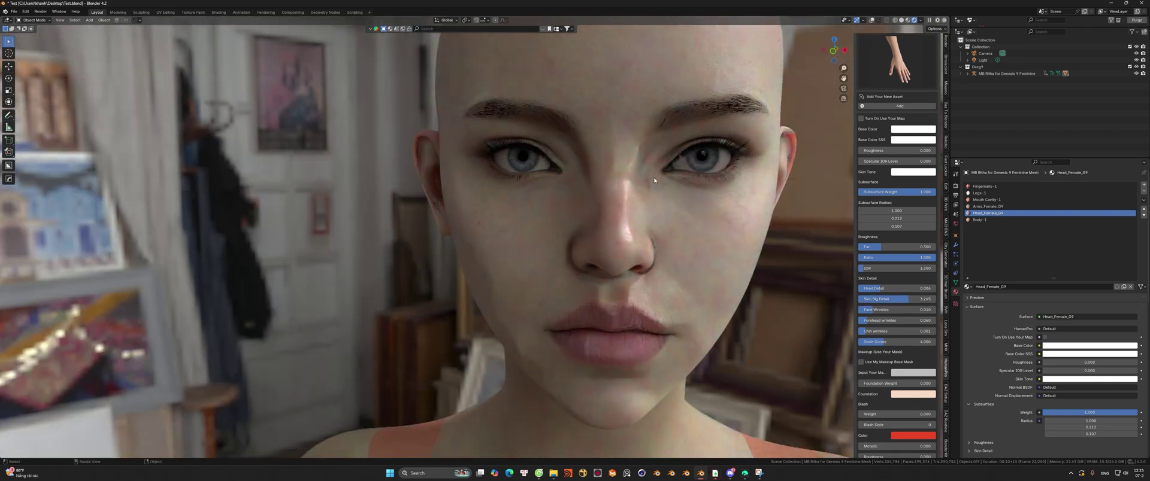
Step: Set the head material's Skin Big Detail to 1
mouse_move(884, 301)
left_mouse_down()
mouse_move(852, 300)
mouse_move(911, 301)
mouse_move(878, 299)
mouse_move(876, 310)
left_mouse_up()
left_click(879, 303)
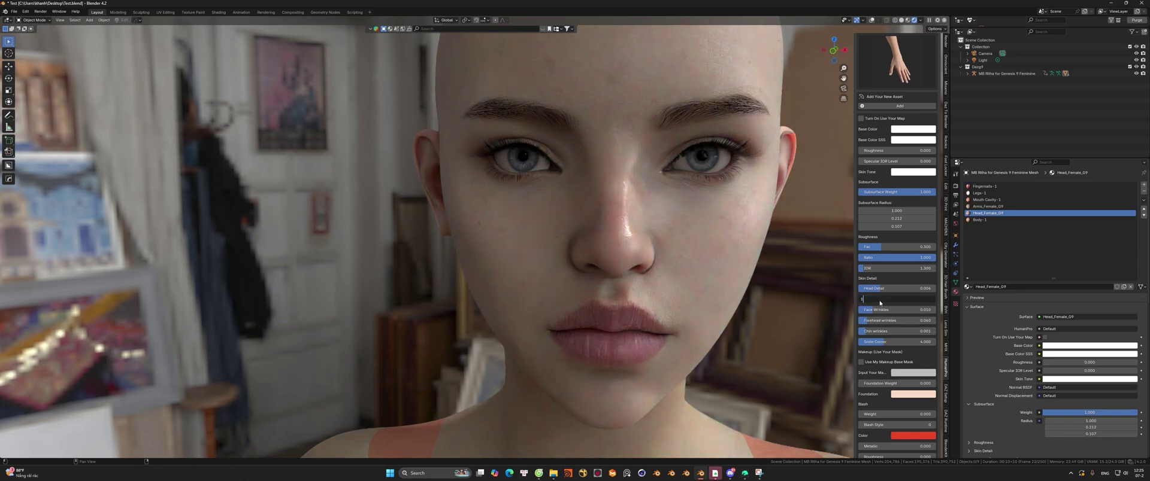
type("1")
key("Return")
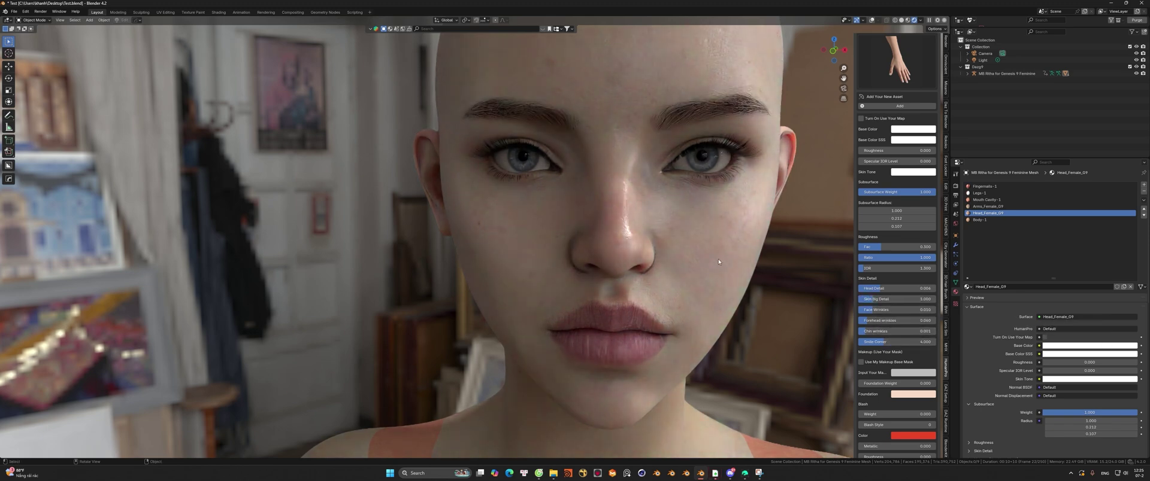
Step: Test the head's roughness Fac at 1 and at a low value, and its IOR at 1, checking the skin's shine
mouse_move(719, 261)
middle_mouse_down()
mouse_move(727, 271)
mouse_move(793, 240)
mouse_move(756, 270)
mouse_move(796, 247)
middle_mouse_up()
scroll(727, 272, "up", 3)
left_click_drag(898, 250, 937, 249)
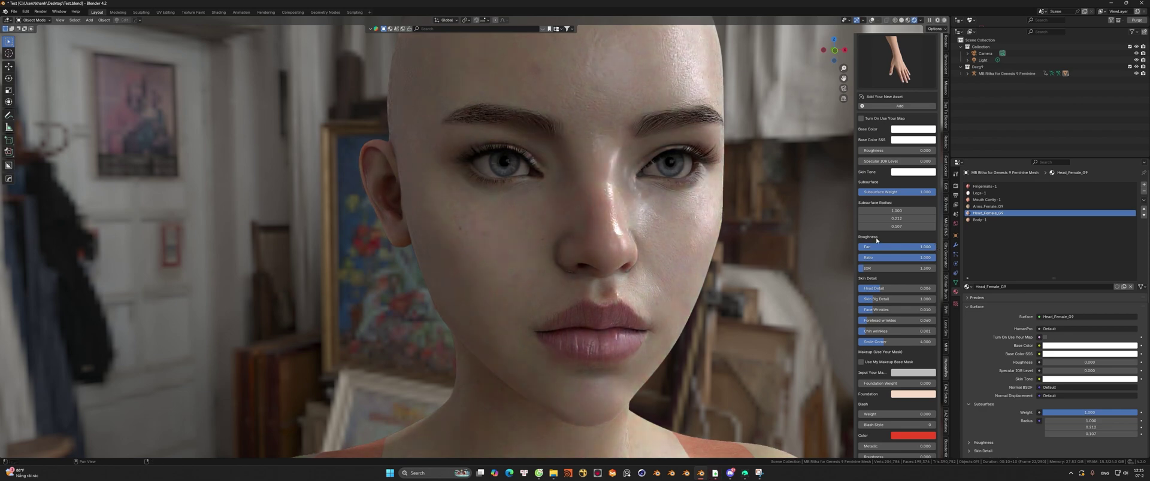
left_click_drag(898, 252, 875, 269)
middle_click_drag(664, 250, 627, 249)
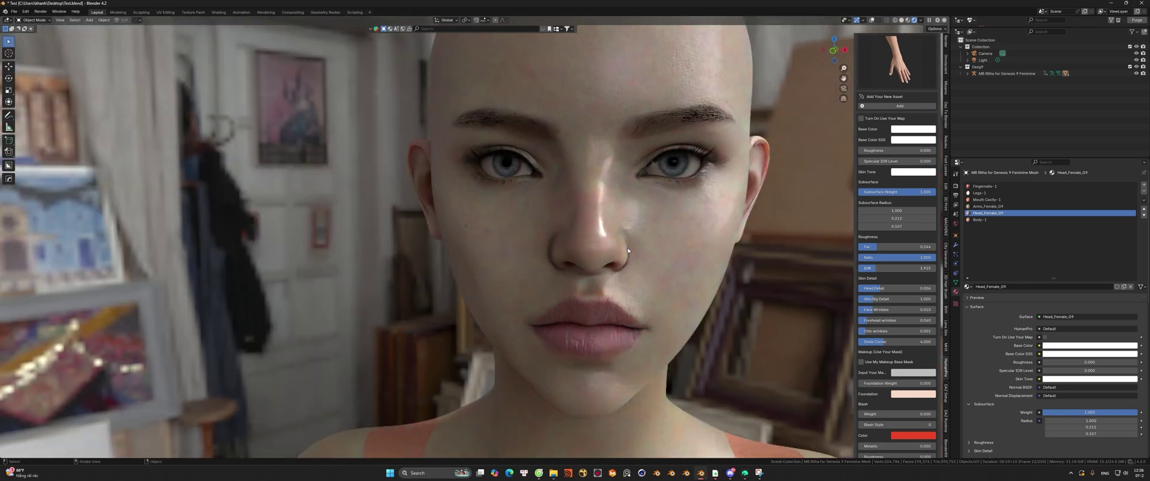
left_click_drag(926, 270, 858, 269)
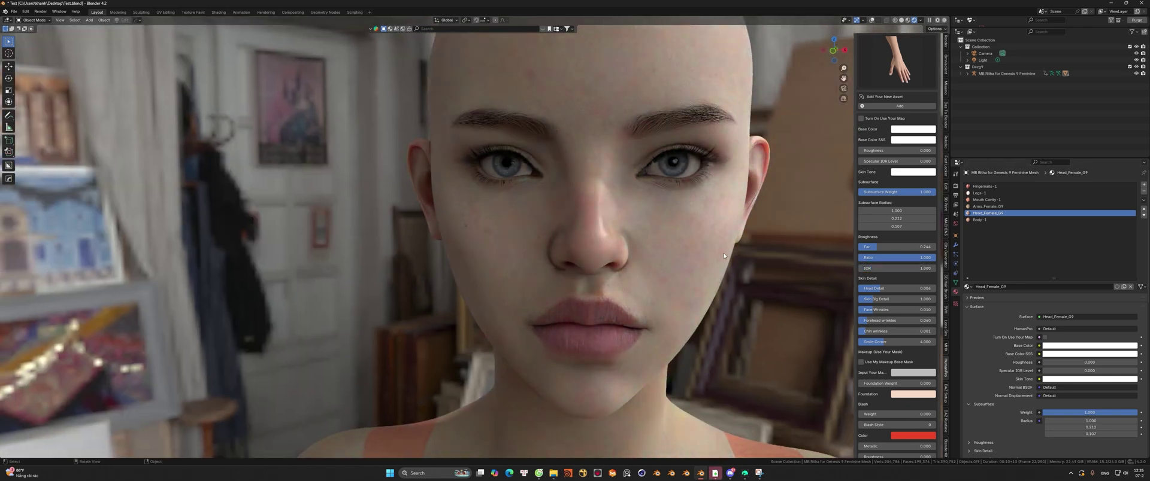
middle_click_drag(787, 245, 825, 245)
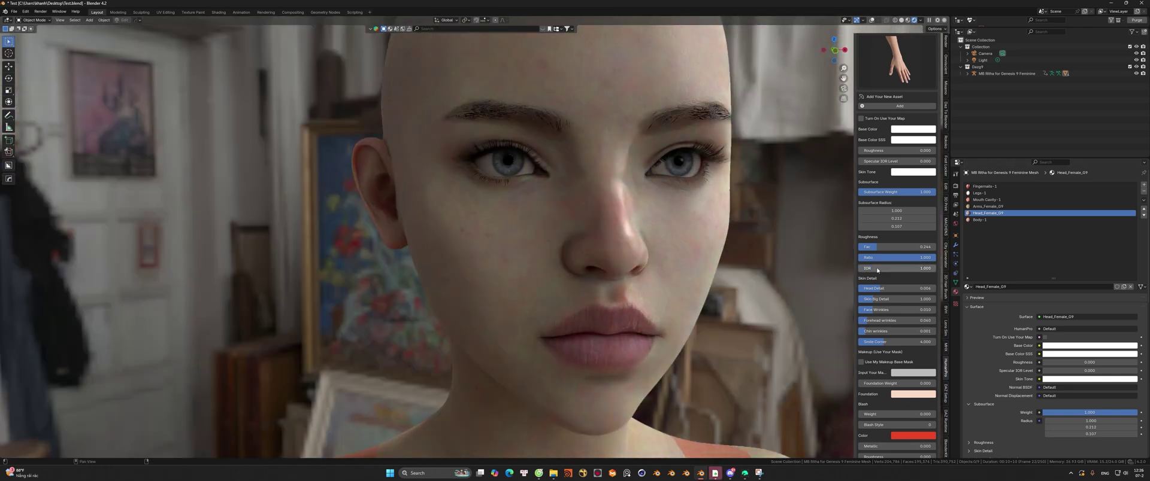
Step: Set the head's roughness Fac to 0.8 and IOR to 1.1, and inspect the skin close up from several angles
left_click_drag(882, 248, 922, 246)
double_click(918, 247)
type("0.8")
key("Return")
double_click(909, 268)
type("1.1")
key("Return")
middle_click_drag(749, 252, 678, 251)
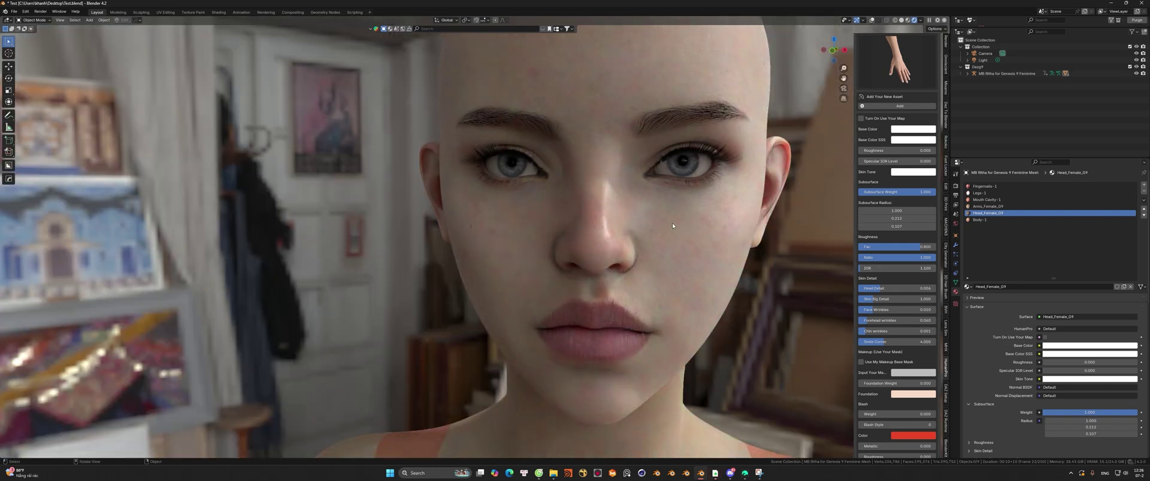
scroll(731, 203, "up", 4)
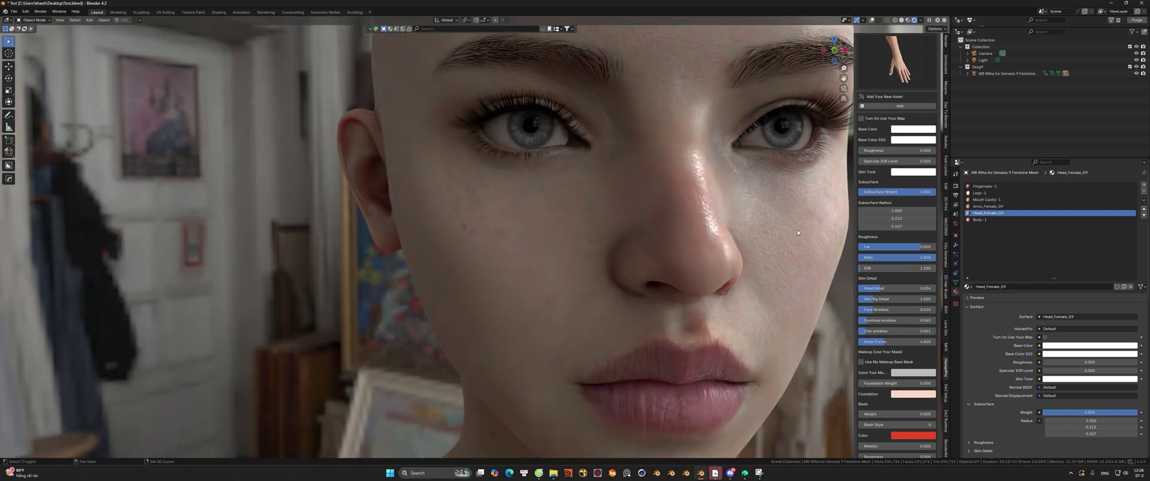
middle_click_drag(795, 233, 716, 170, "shift")
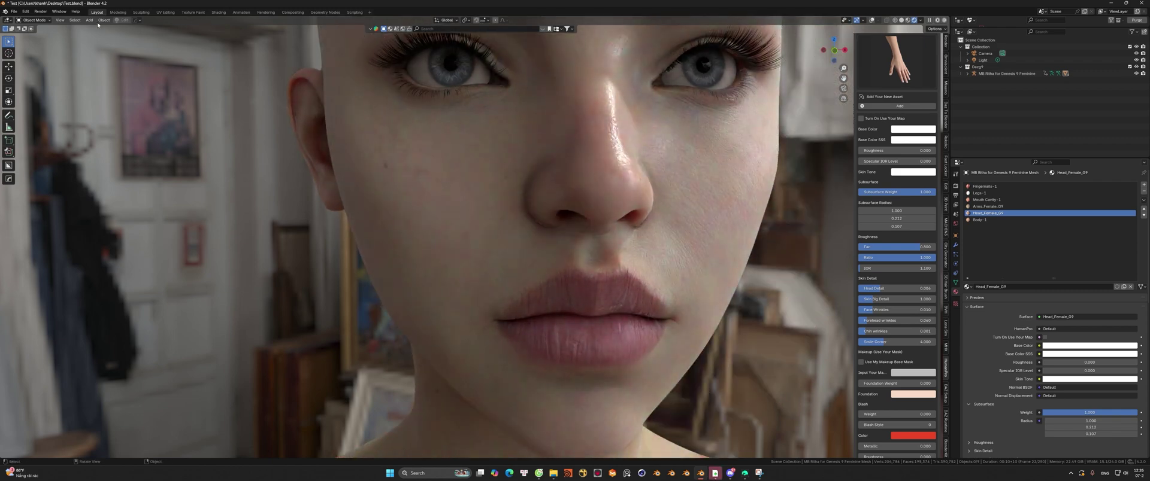
middle_click_drag(698, 294, 958, 267)
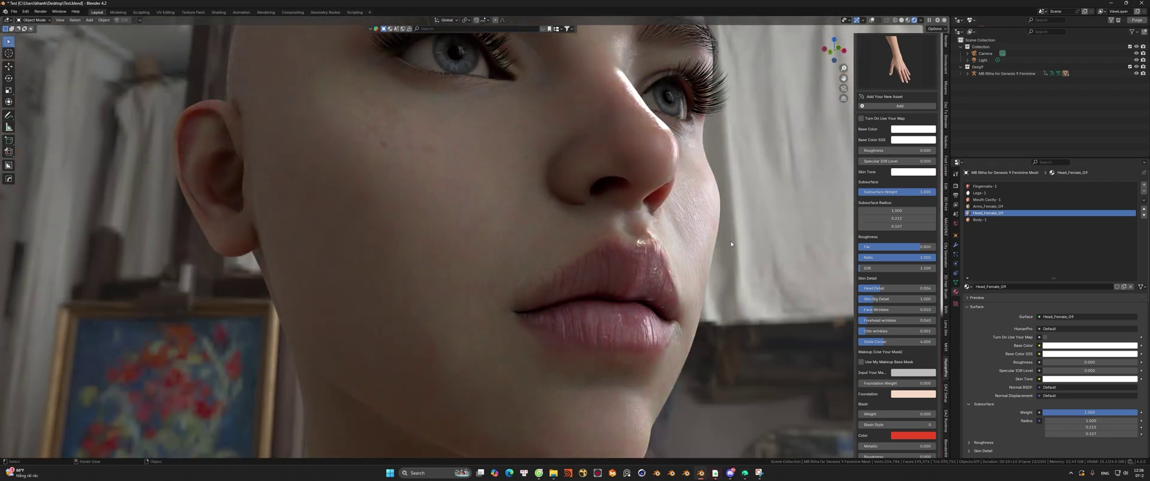
Step: Rotate the artist_workshop world environment until the wall hung with paintings is behind the head, and check the face in the new light
key("KP_1")
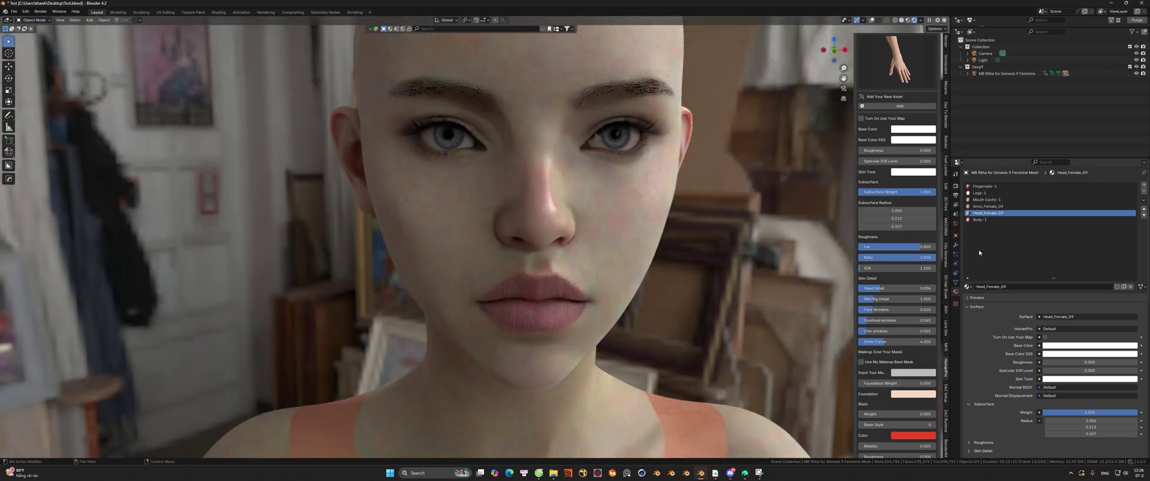
left_click(955, 224)
left_click_drag(1066, 235, 1048, 235)
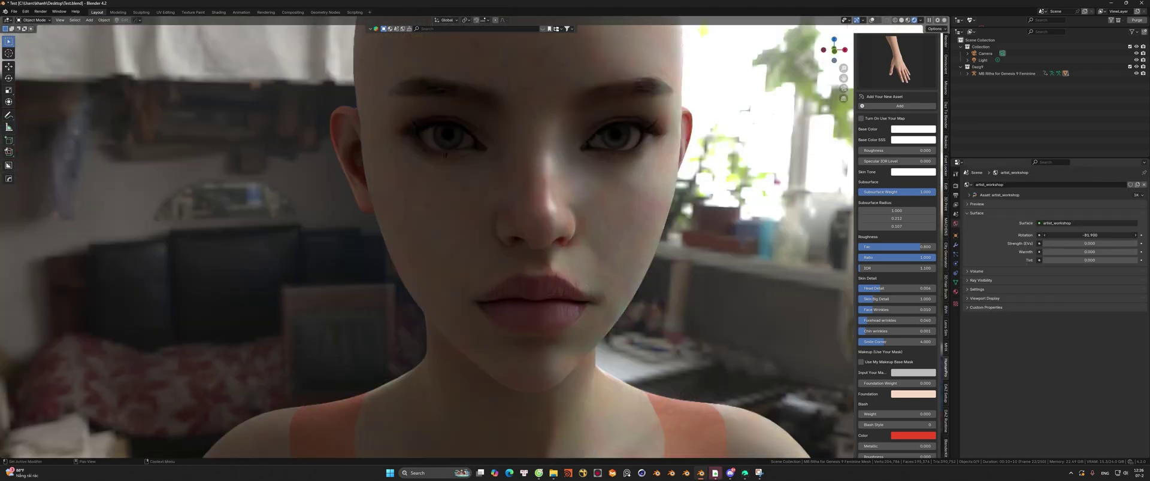
mouse_move(1089, 235)
left_mouse_down()
mouse_move(1137, 236)
mouse_move(1097, 235)
left_mouse_up()
middle_click_drag(423, 225, 405, 216)
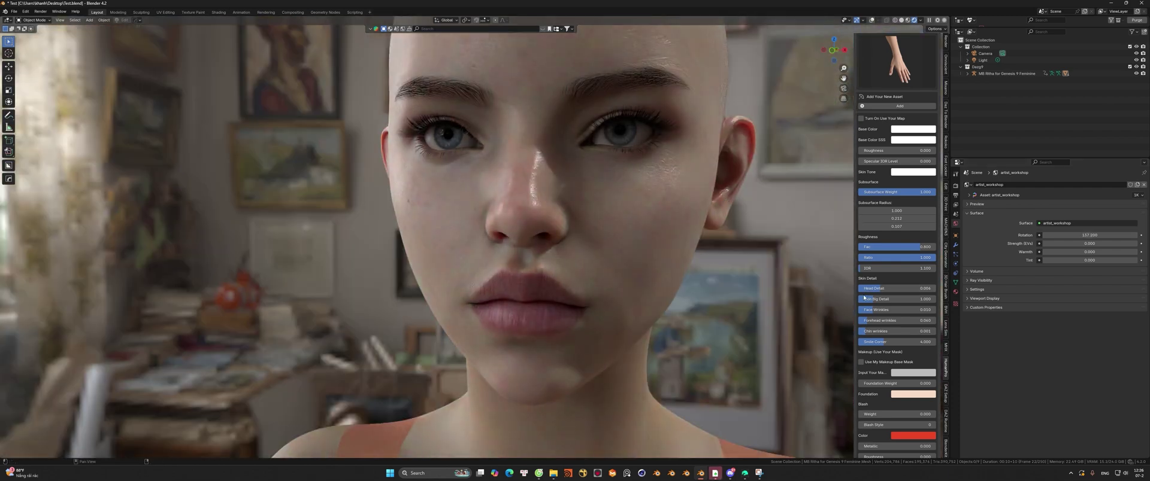
middle_click_drag(623, 237, 715, 229)
scroll(715, 227, "down", 4)
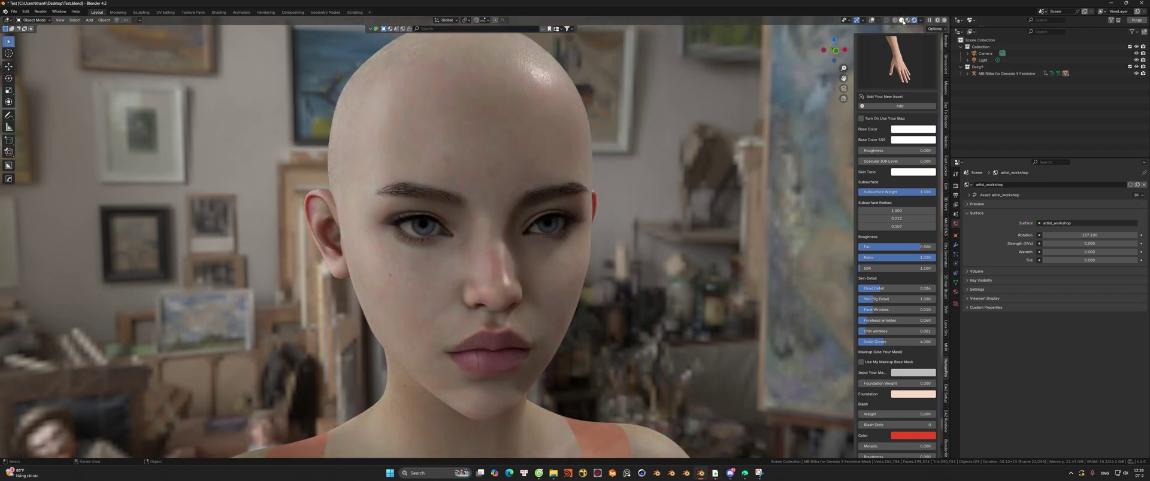
Step: Switch the viewport to solid shading, open the HumanPro Rig tools and frame the character's head from the front
left_click(902, 21)
scroll(898, 112, "up", 4)
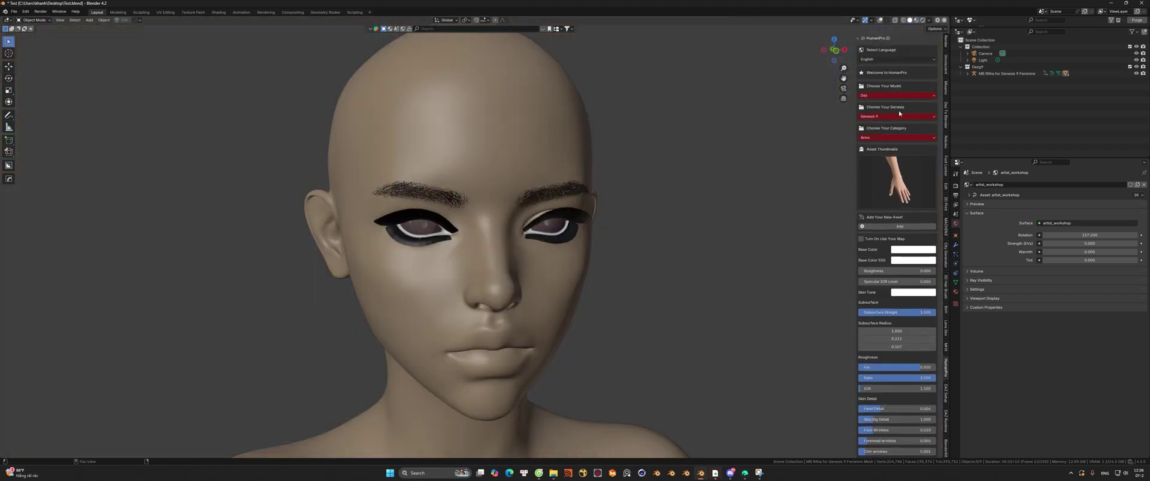
left_click(875, 37)
scroll(544, 231, "down", 2)
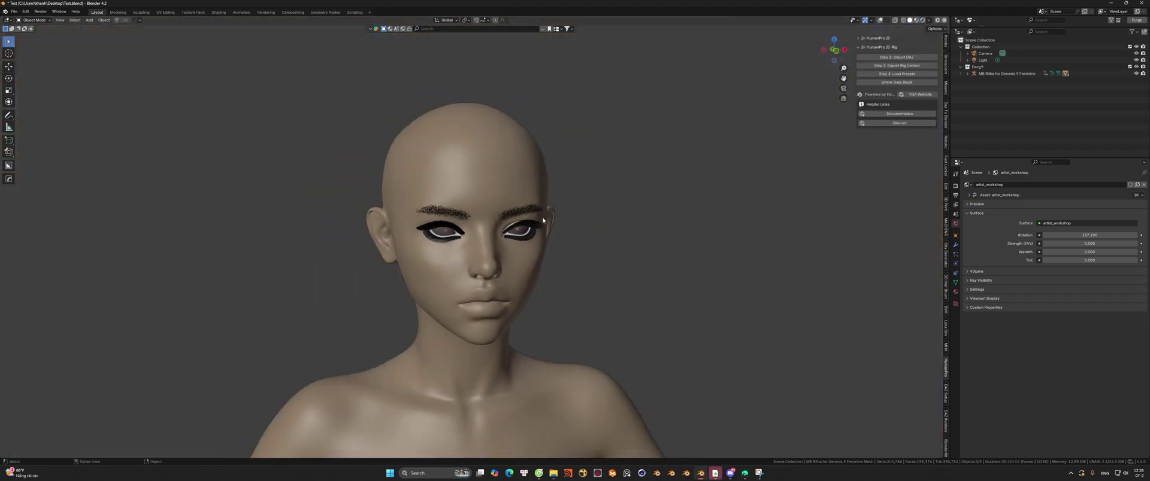
scroll(539, 215, "down", 2)
scroll(534, 160, "up", 3)
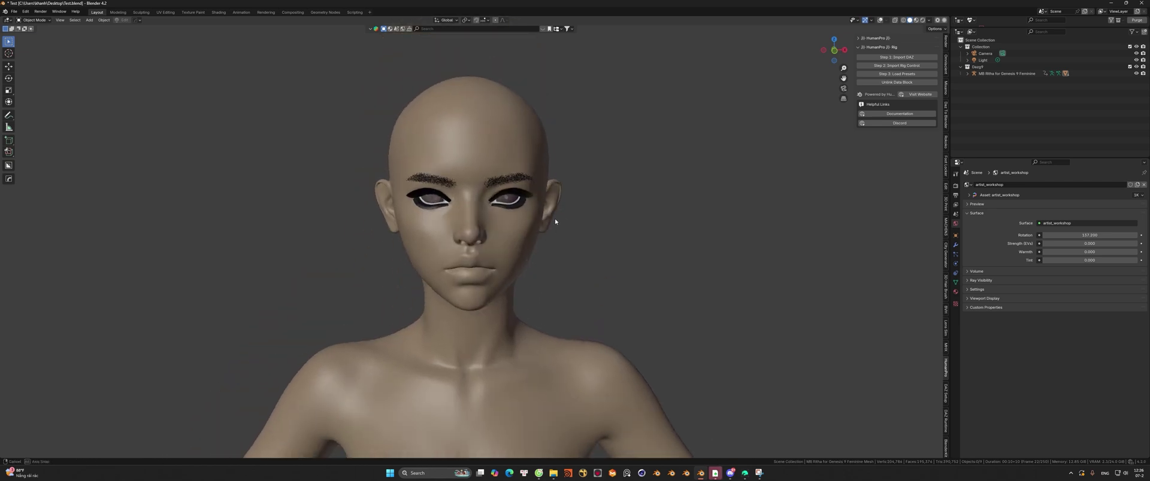
scroll(599, 202, "up", 2)
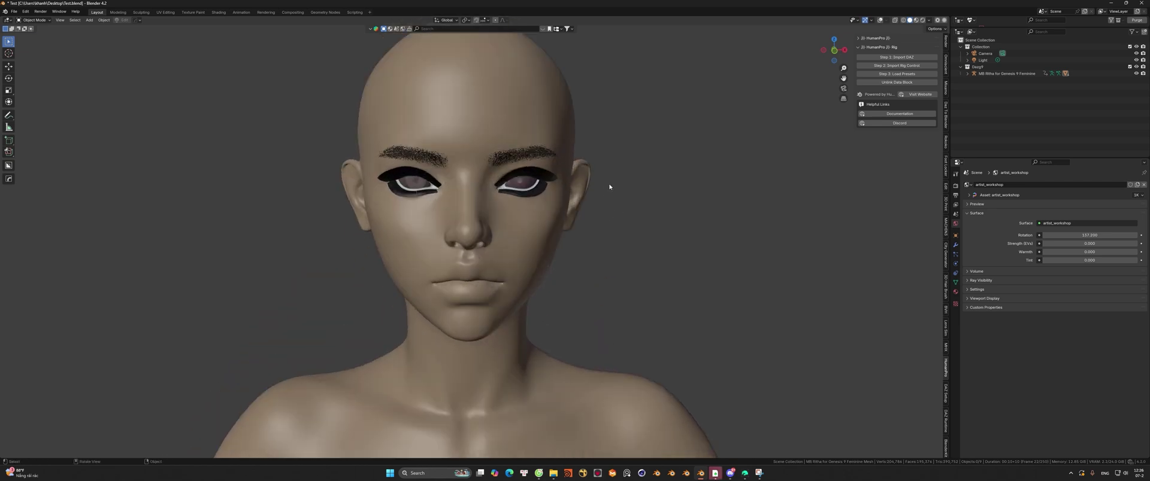
middle_click_drag(608, 223, 617, 249, "shift")
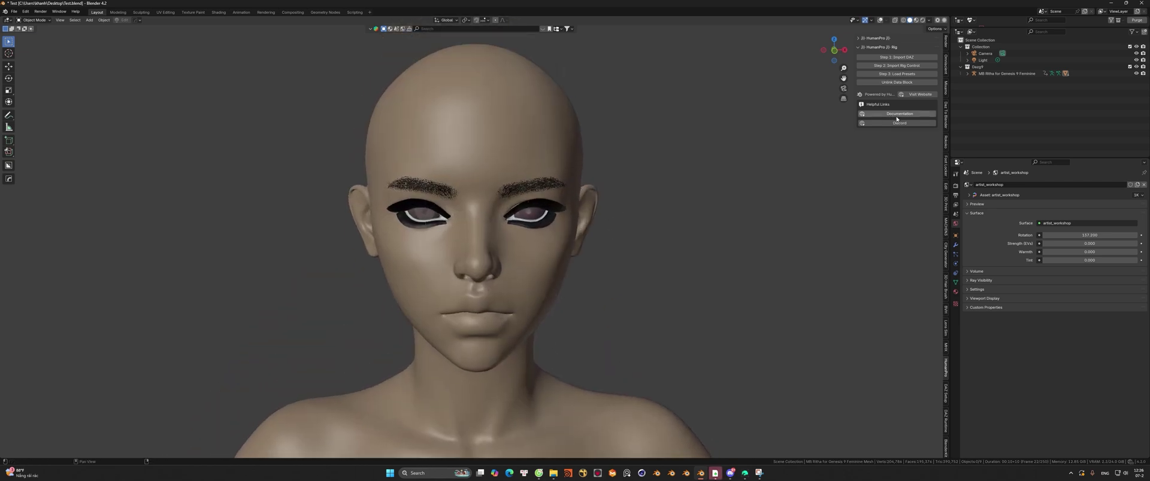
Step: Select the Genesis 9 armature, turn on viewport overlays and import the HumanPro rig control beside the head
left_click(994, 74)
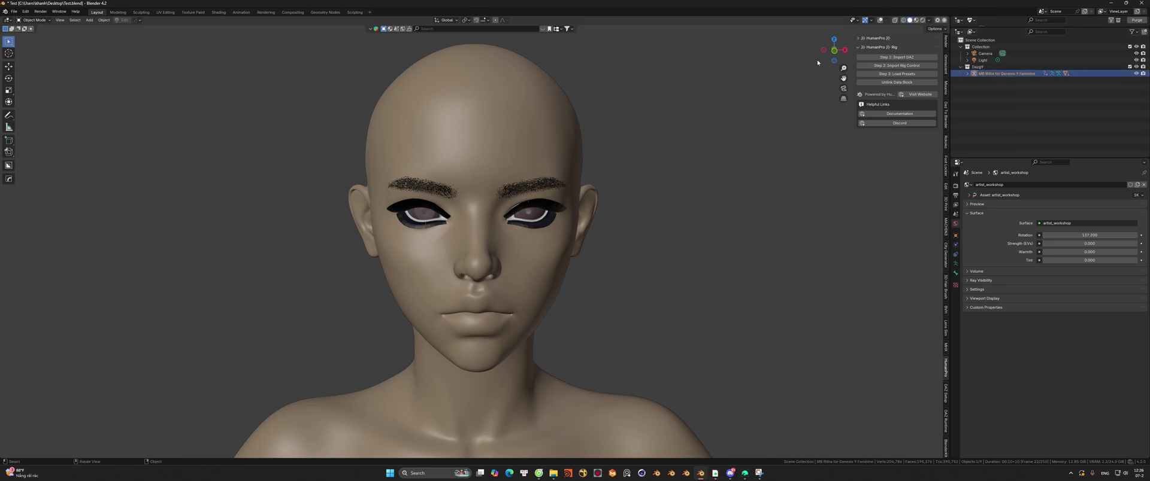
left_click(881, 20)
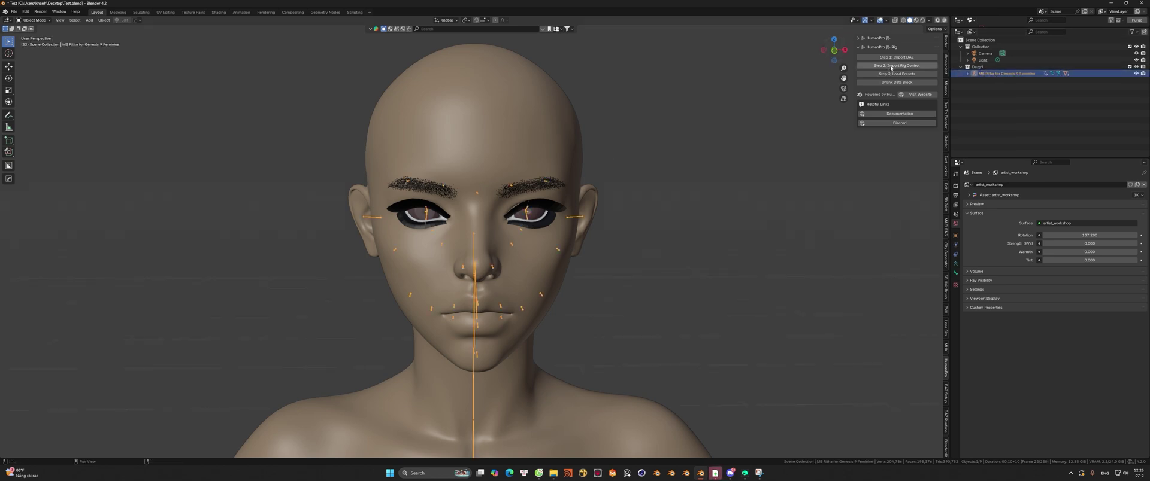
scroll(835, 272, "down", 3)
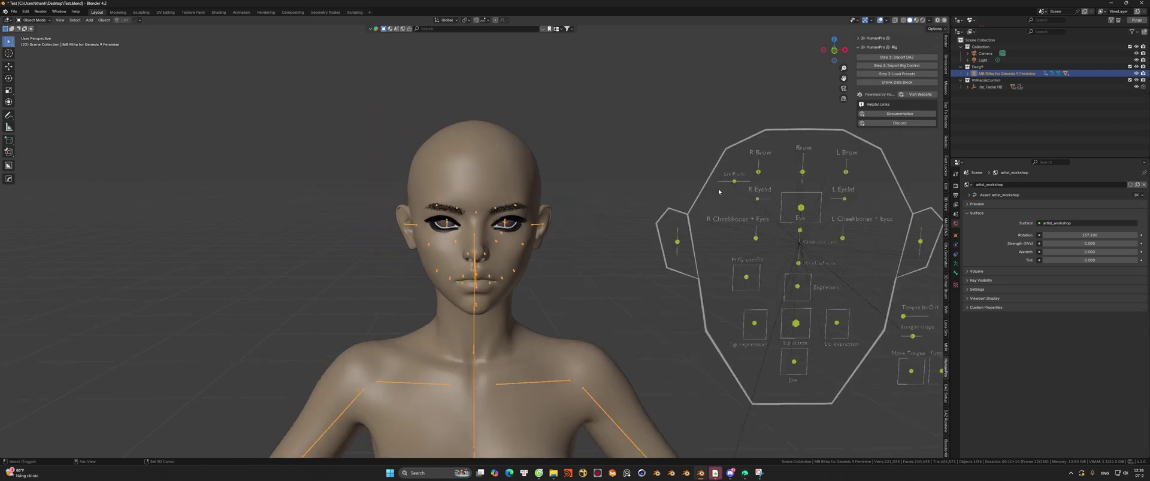
middle_click_drag(836, 272, 792, 240, "shift")
scroll(791, 241, "up", 1)
scroll(808, 249, "down", 3)
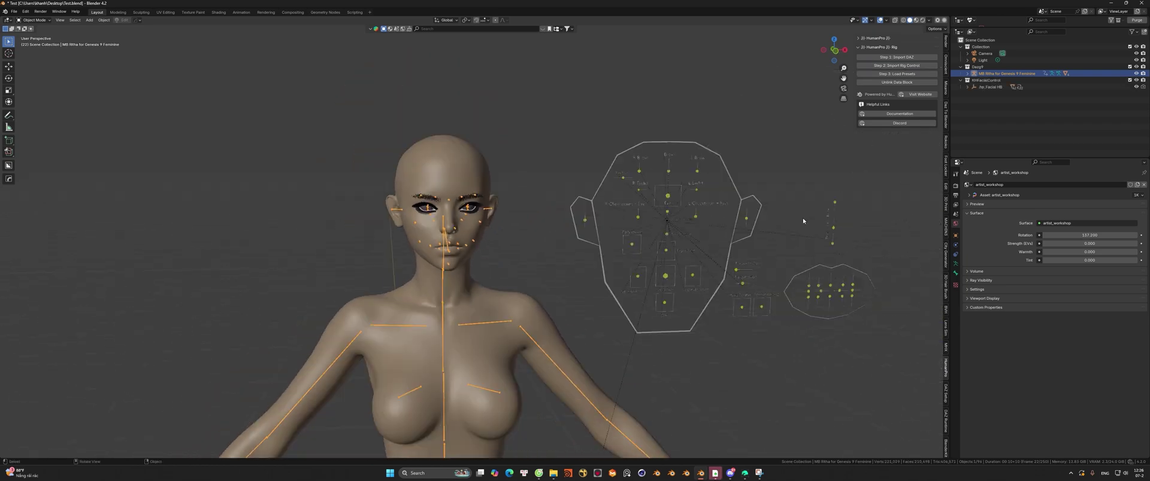
Step: Test the Eye, Lip action and right Lip expression face controls by moving each one, then cancel each move
left_click(666, 196)
scroll(666, 197, "up", 2)
key("g")
key("Escape")
left_click(747, 292)
key("g")
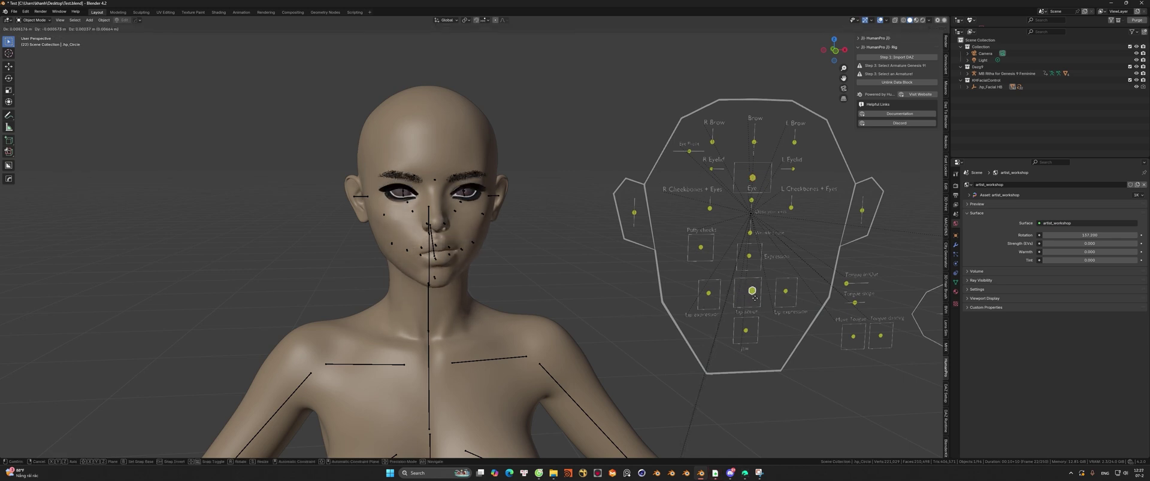
right_click(755, 298)
left_click(709, 294)
key("g")
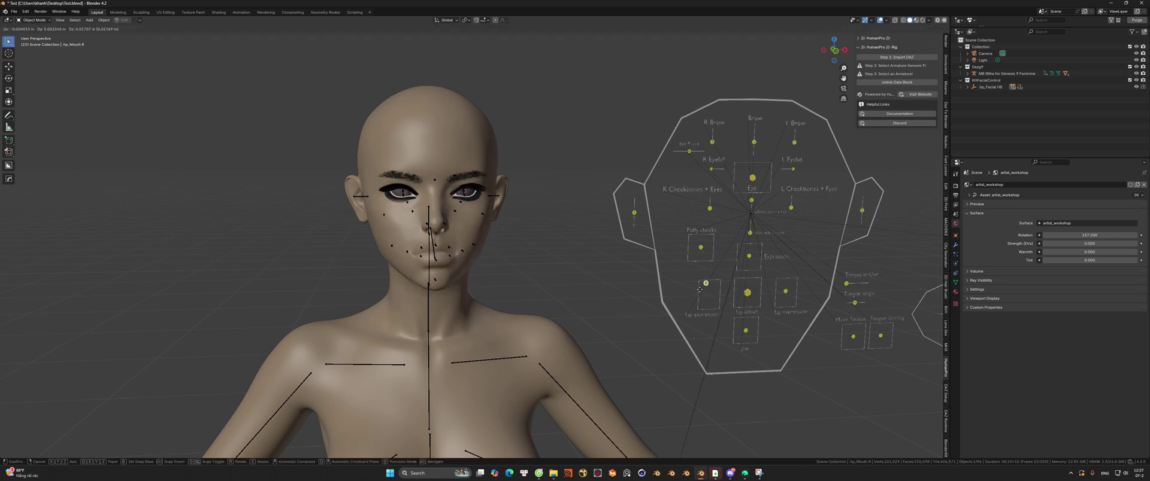
right_click(714, 300)
Step: Test the Jaw, left ear, Wrinkled nose and Close your eyes face controls, cancelling each move
left_click(745, 339)
key("g")
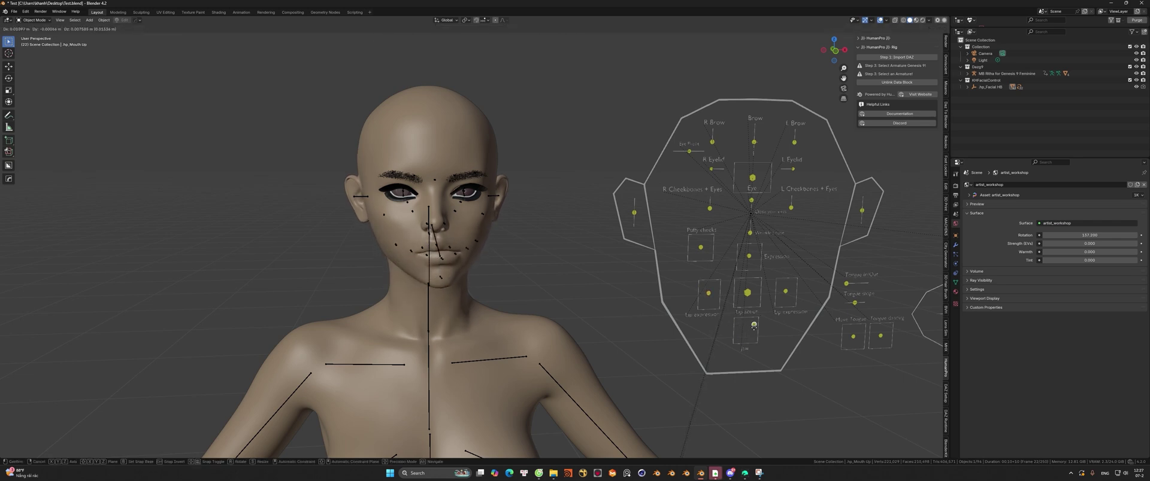
key("Escape")
left_click(862, 211)
key("g")
key("Escape")
left_click(749, 233)
key("g")
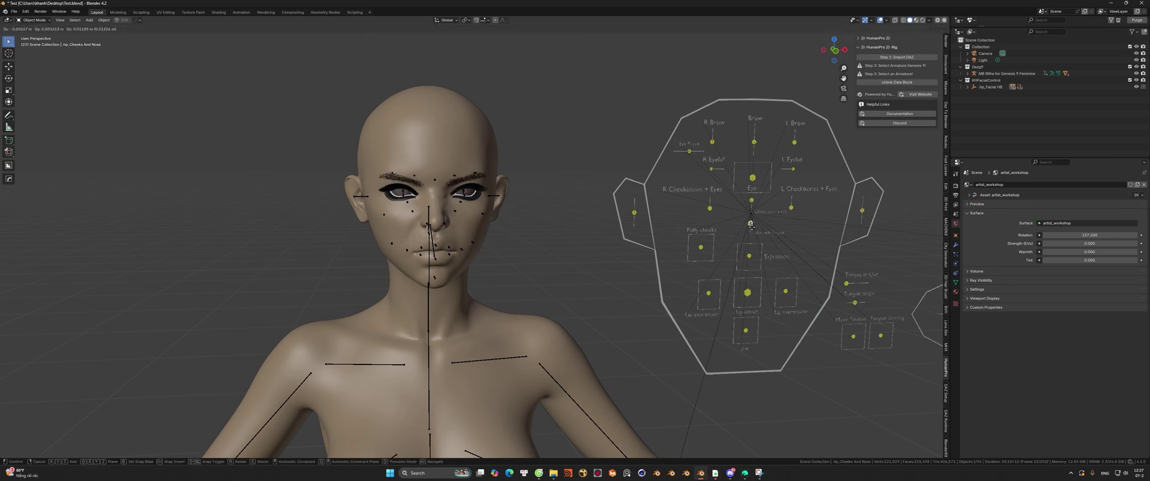
key("Escape")
left_click(750, 211)
key("g")
key("Escape")
Step: Split the 3D viewport side by side and frame the facial control board from the front in the second view
left_click(732, 101)
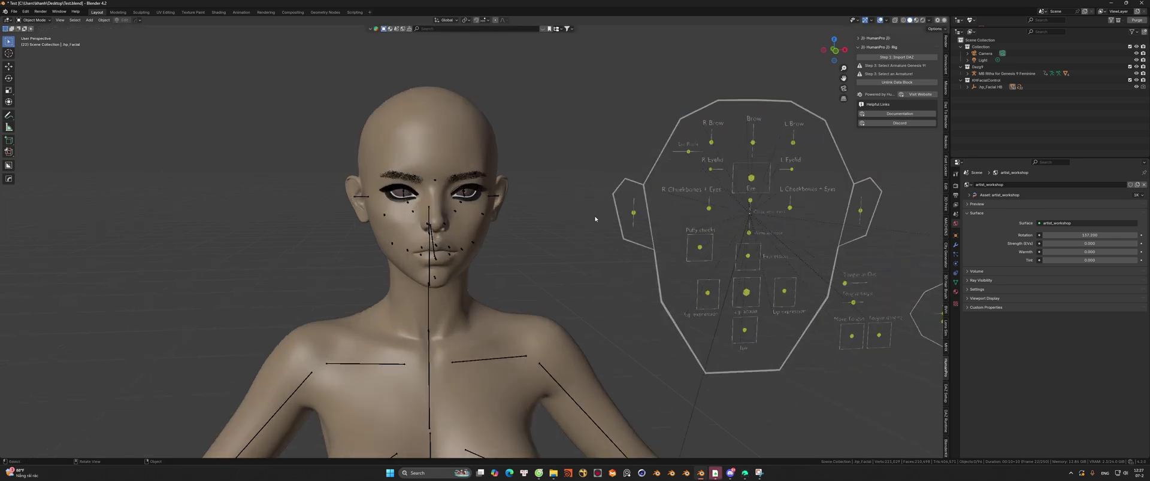
scroll(595, 218, "up", 1)
middle_click_drag(557, 208, 570, 137)
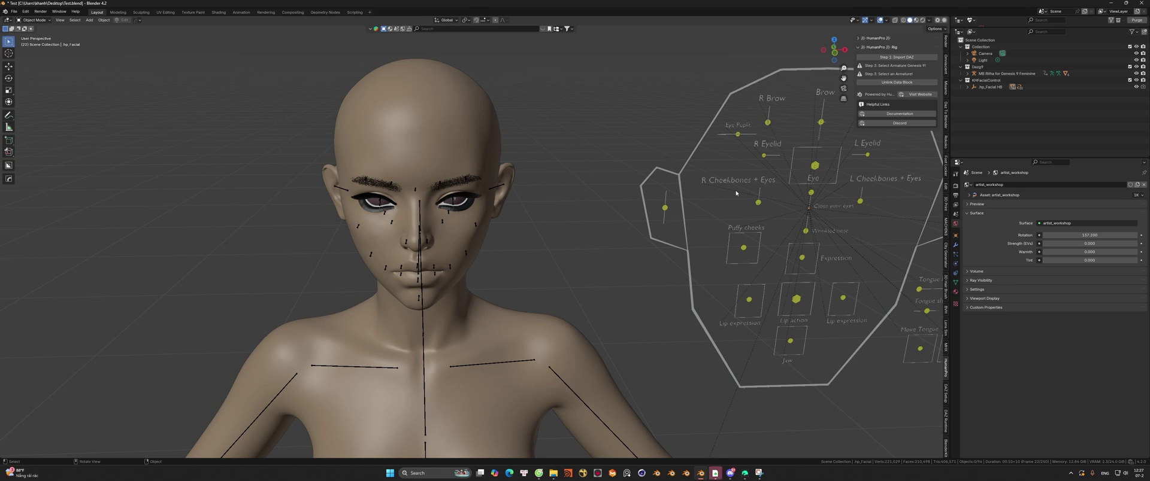
middle_click_drag(736, 193, 746, 184)
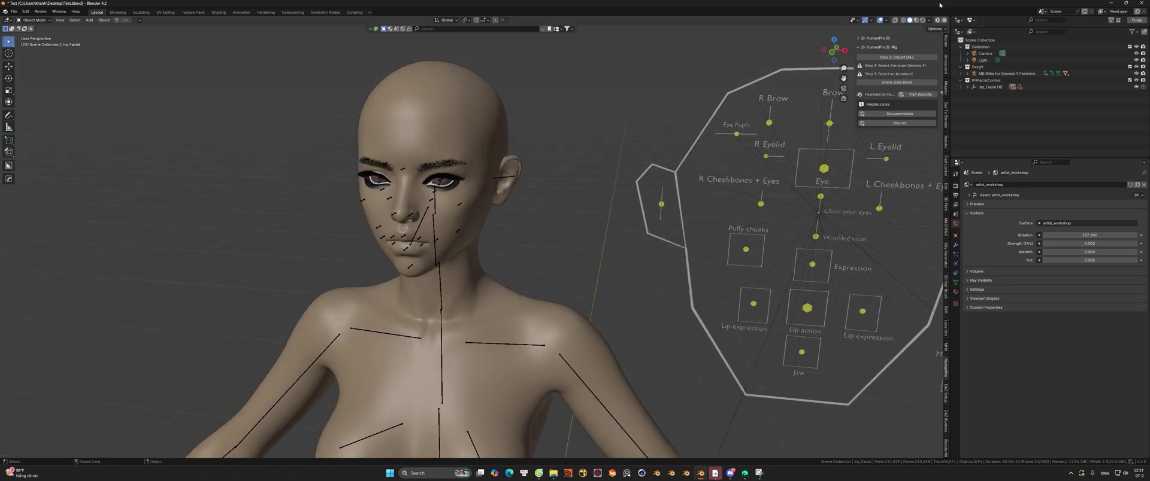
left_click_drag(947, 18, 657, 17)
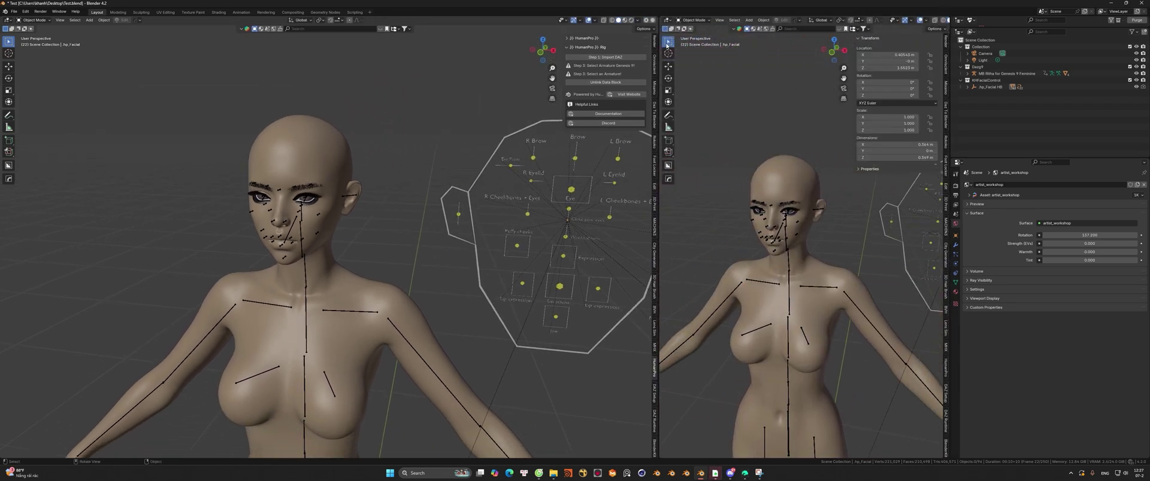
left_click(833, 55)
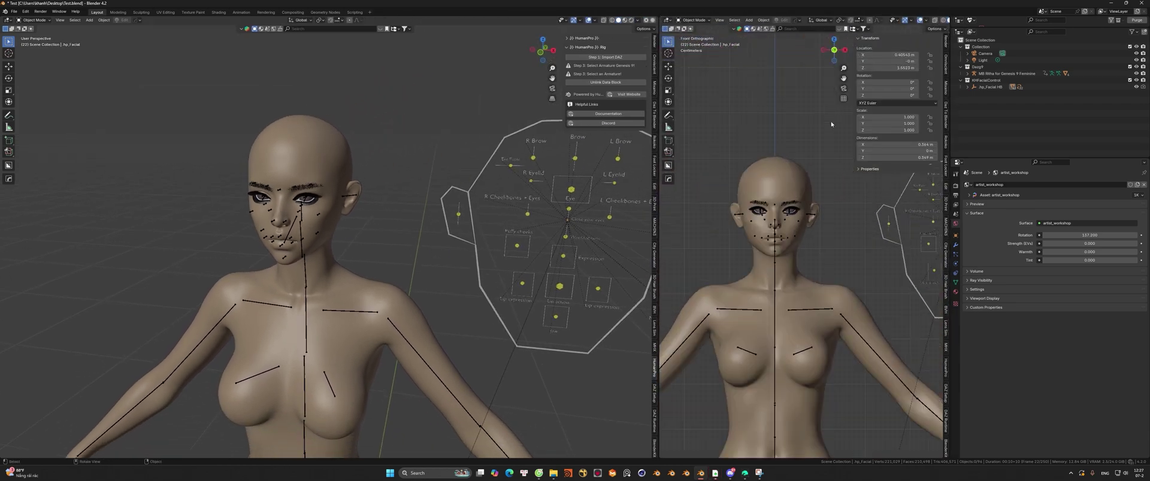
key("n")
middle_click_drag(814, 221, 652, 214, "shift")
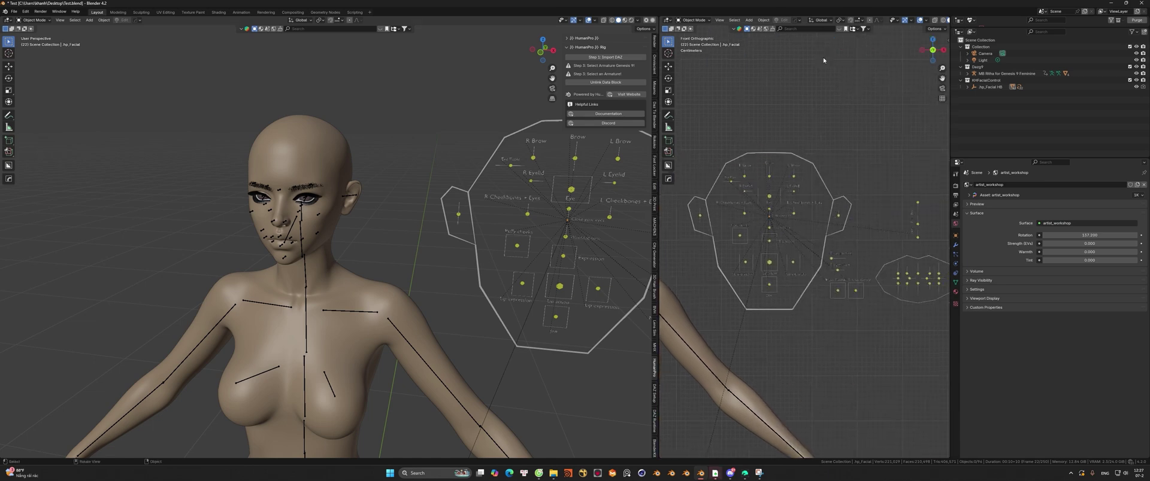
Step: Split the front-view area into two stacked viewports, enlarge them and frame the facial controls in the lower one
left_click_drag(659, 17, 719, 262)
scroll(861, 369, "up", 4)
scroll(861, 369, "down", 2)
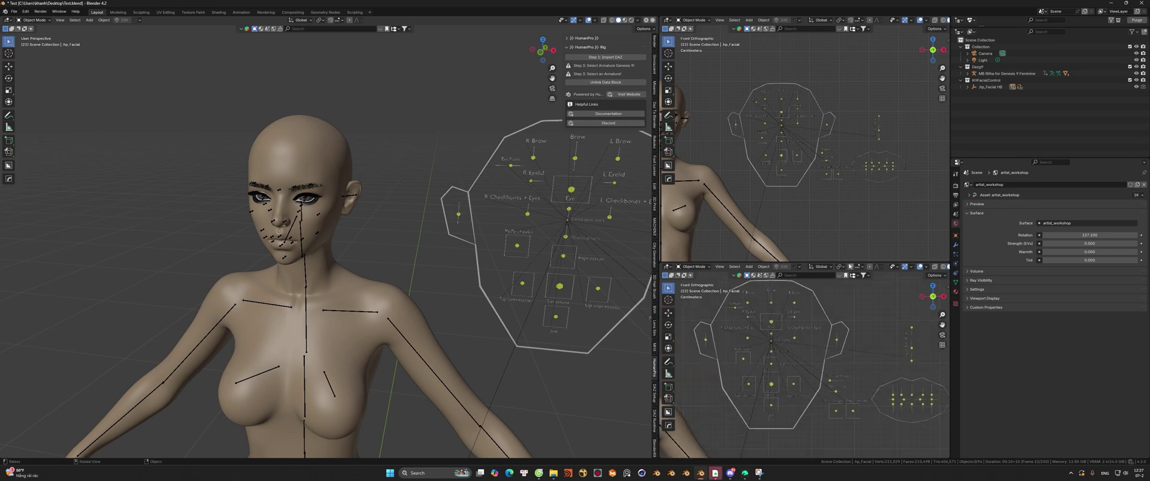
left_click_drag(848, 262, 694, 235)
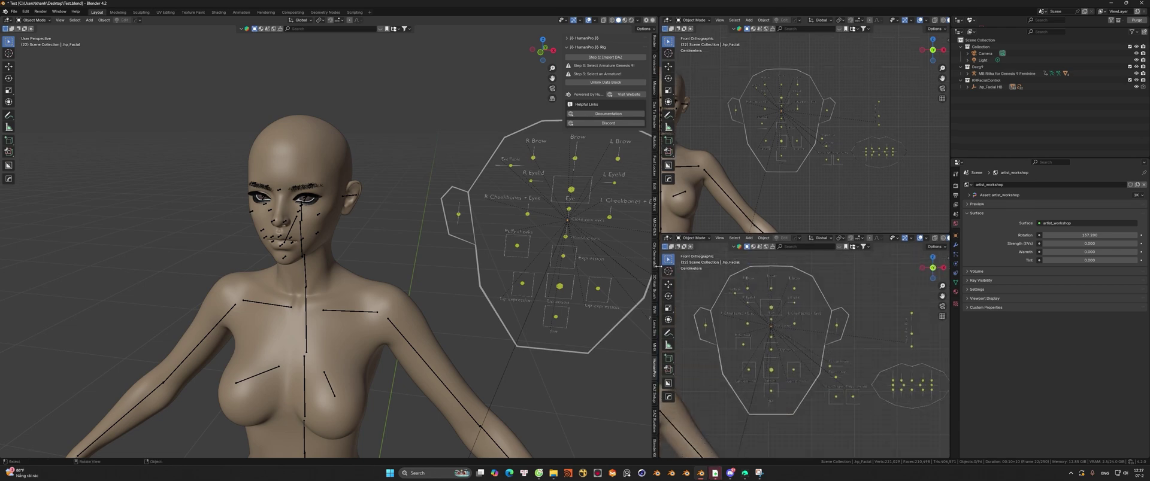
left_click_drag(657, 263, 588, 264)
scroll(839, 379, "up", 2)
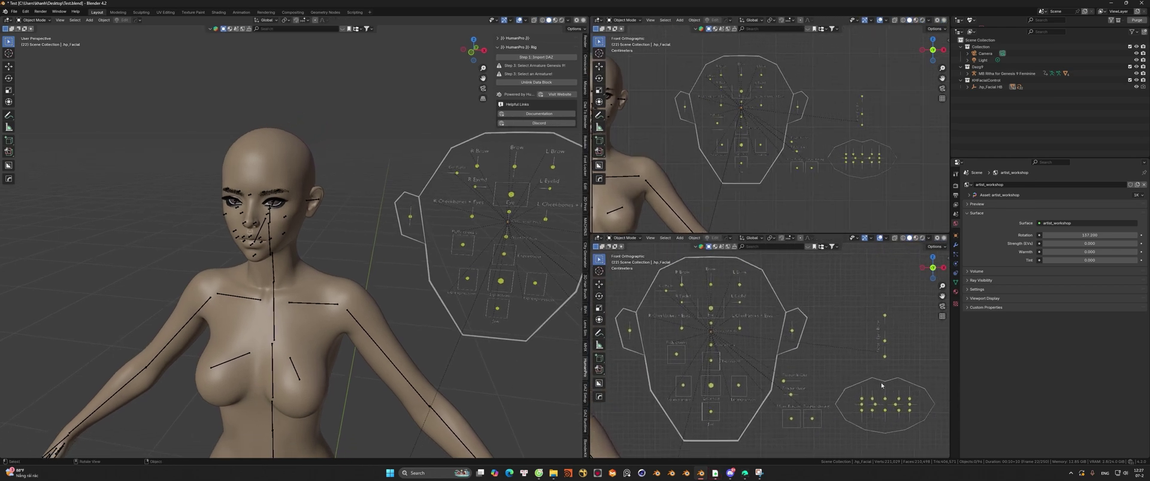
middle_click_drag(340, 242, 386, 210)
left_click(318, 213)
left_click(317, 213)
key("g")
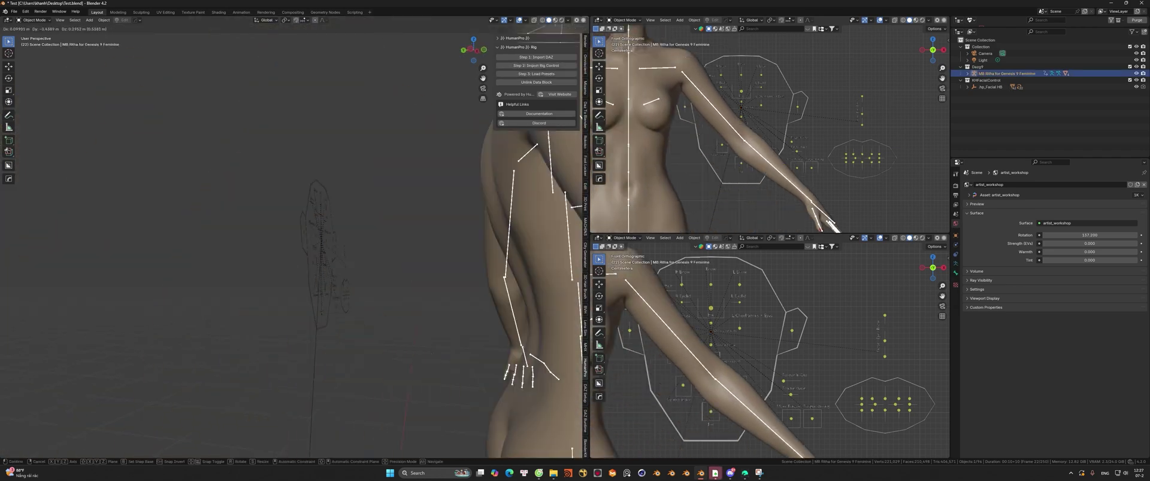
key("Escape")
Step: Test individual lip point controls in the small mouth-shaped board while watching the mouth up close, cancelling the moves
left_click(880, 379)
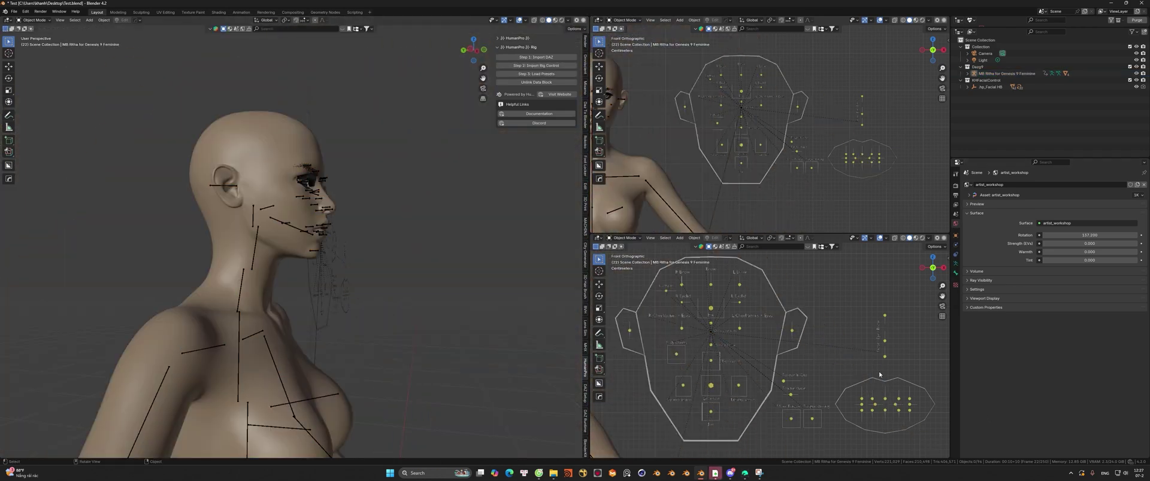
left_click(876, 399)
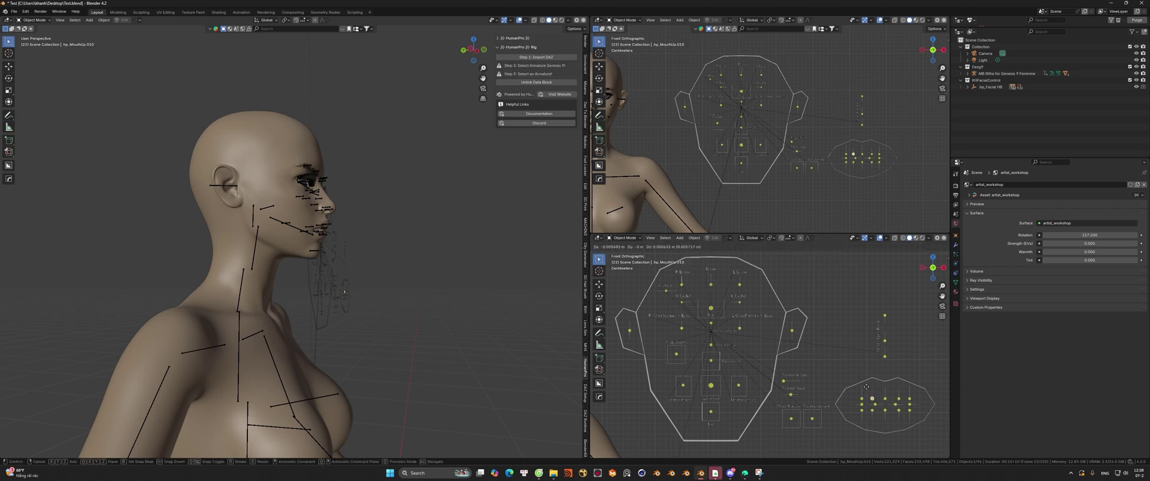
middle_click_drag(282, 235, 359, 257)
scroll(364, 262, "up", 4)
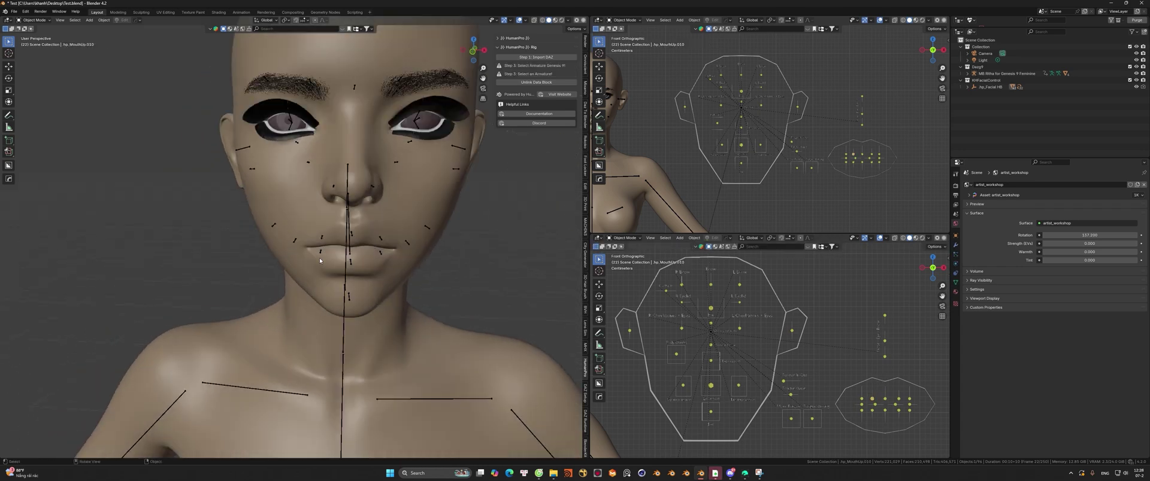
key("g")
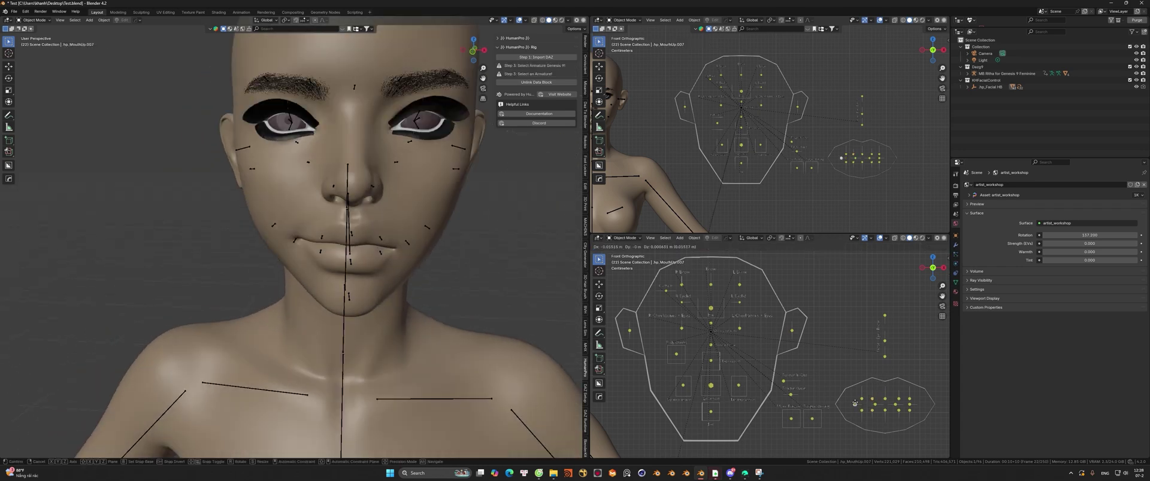
right_click(862, 403)
Step: Test the left Lip expression control on the face board and cancel the move
left_click(794, 415)
left_click(739, 385)
key("g")
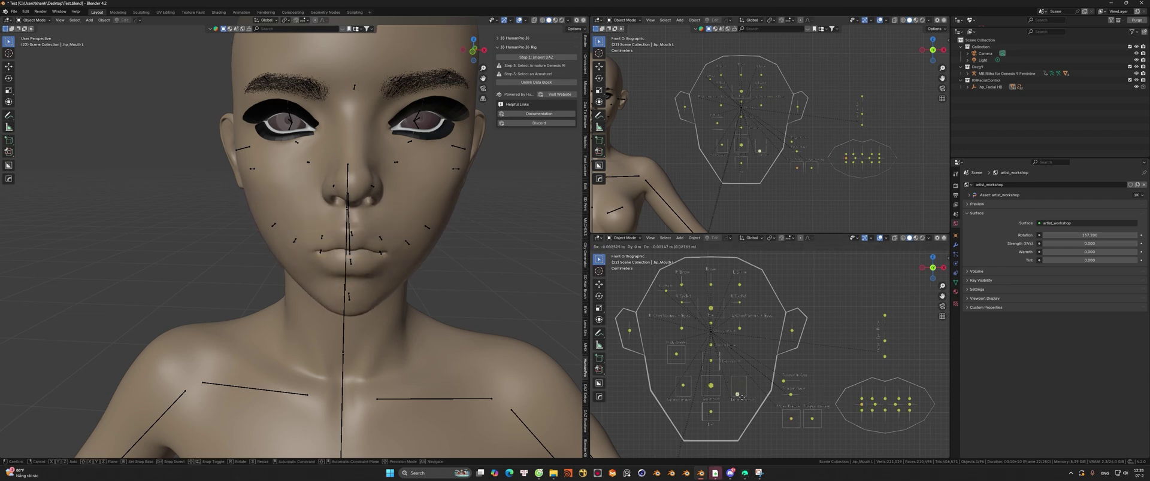
right_click(751, 372)
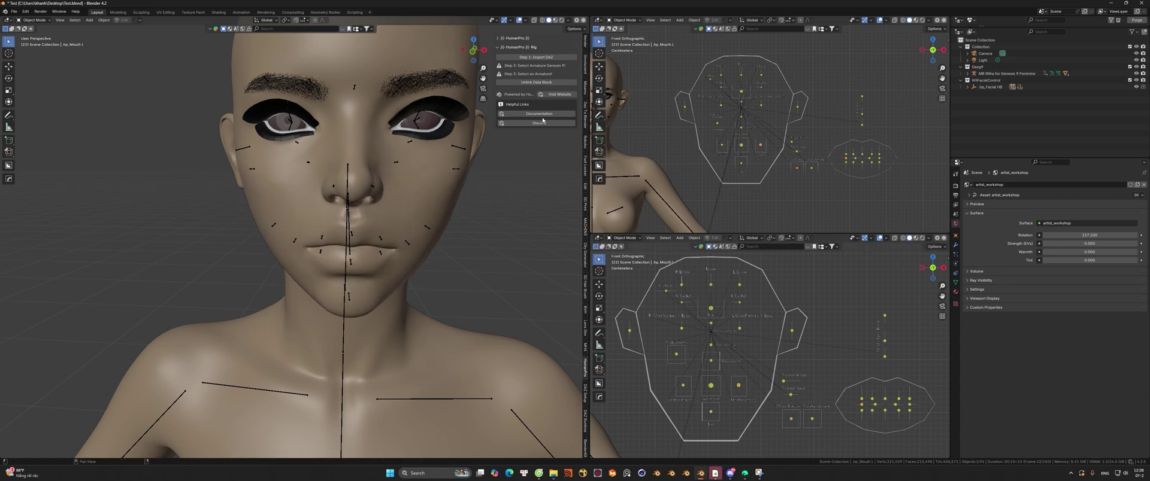
Step: Change the lower front-view area to the Shader Editor and join it with the viewport above into one area
scroll(446, 196, "down", 1)
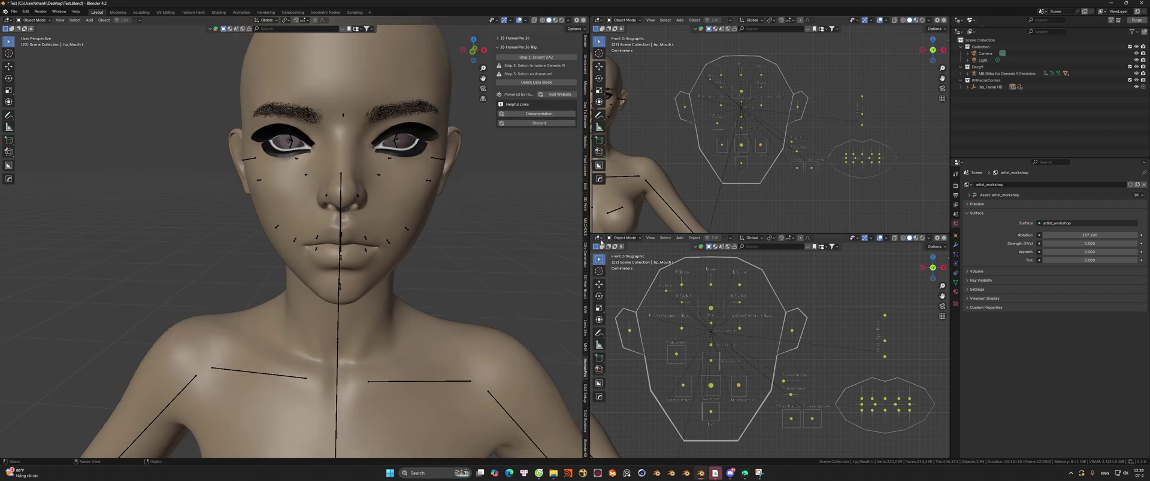
left_click(597, 237)
left_click(620, 298)
right_click(632, 235)
left_click(604, 248)
left_click(676, 228)
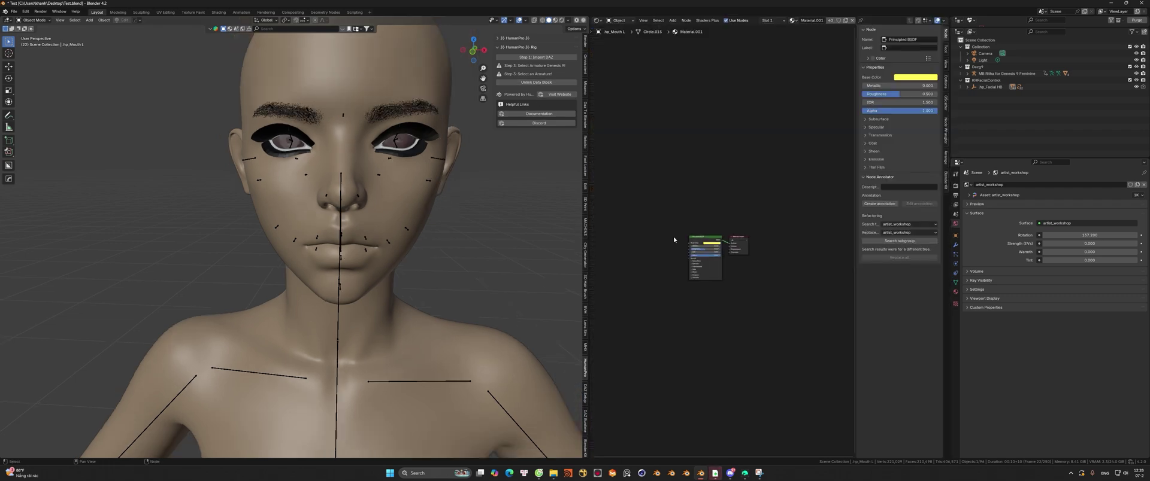
Step: Show the material properties, select the character mesh and frame its Head_Female_G9 node group in the Shader Editor
left_click(955, 292)
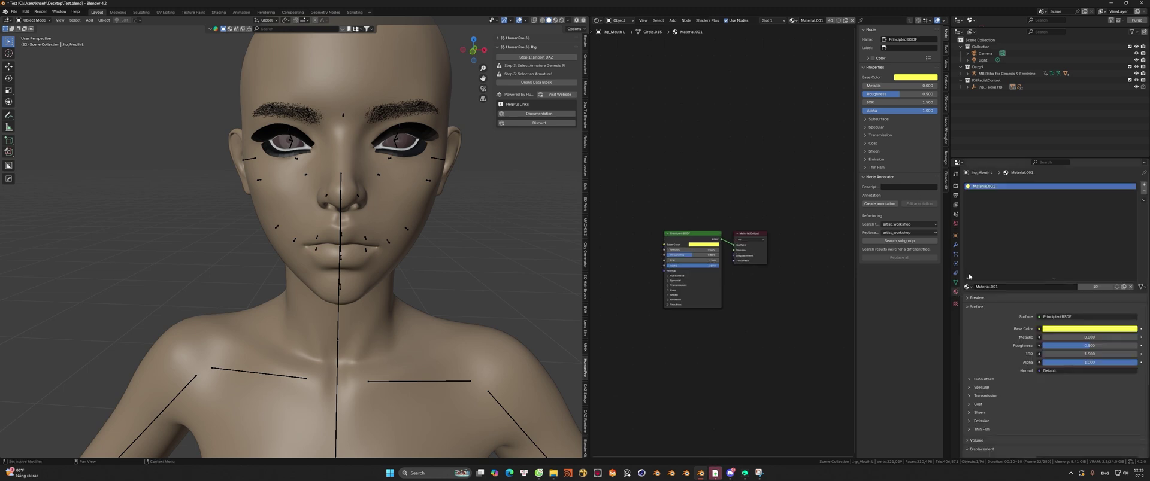
left_click(356, 177)
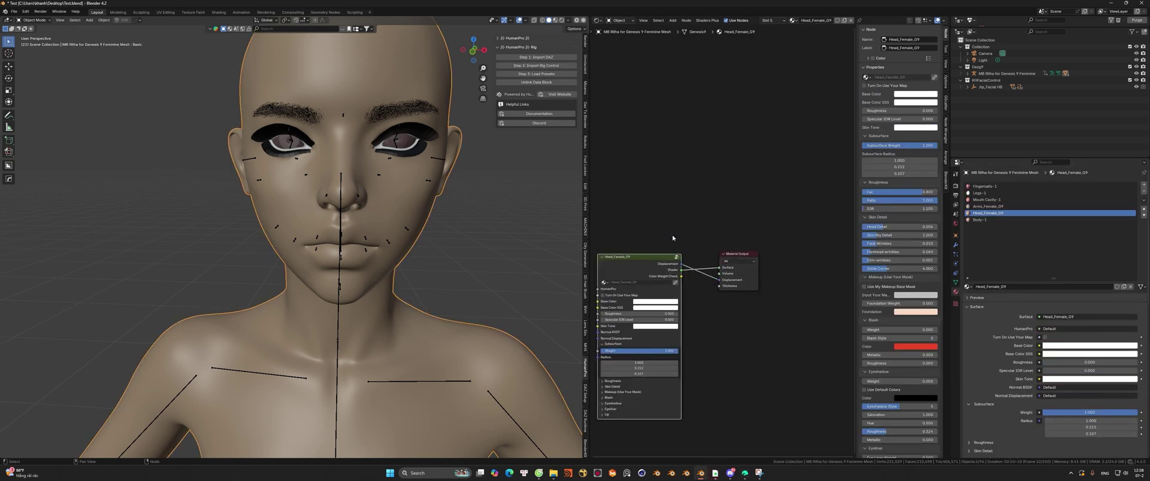
middle_click_drag(664, 251, 727, 202)
scroll(724, 223, "up", 2)
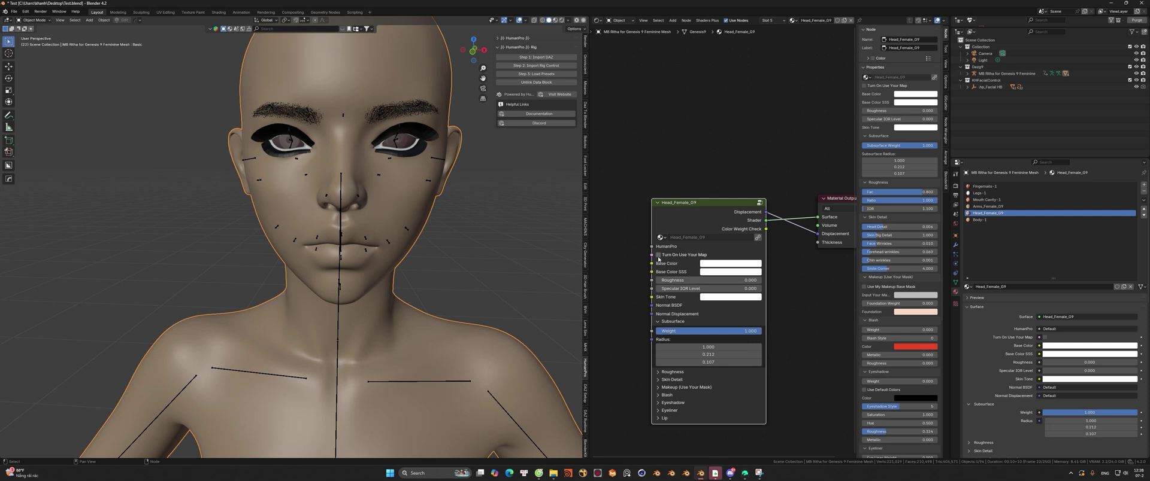
middle_click_drag(659, 240, 641, 176)
scroll(653, 179, "up", 2)
middle_click_drag(717, 127, 704, 132)
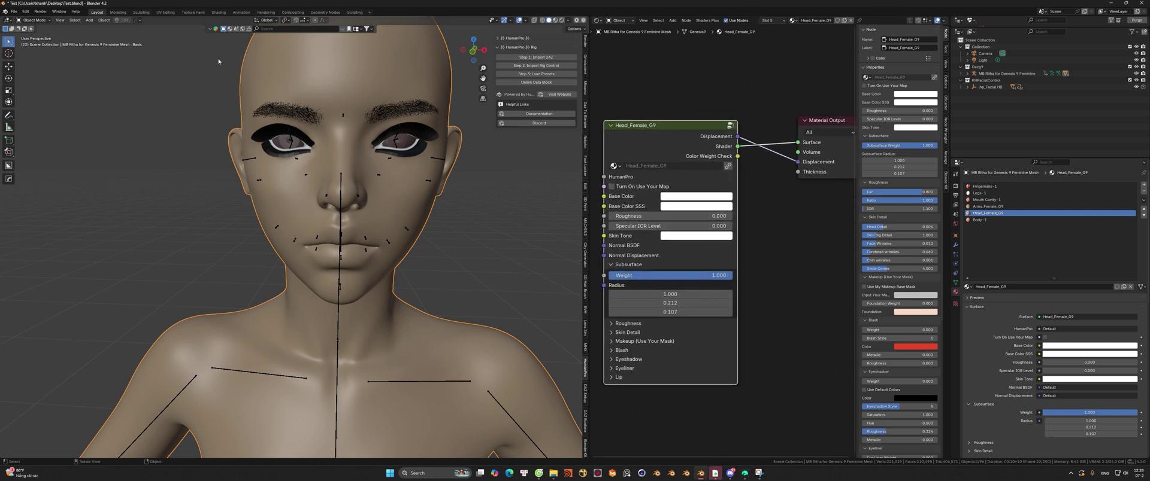
Step: Open the Head_Female_G9 node group and inspect the Hue Skin node and the texture nodes around it
left_click(14, 12)
mouse_move(48, 130)
scroll(690, 196, "up", 2)
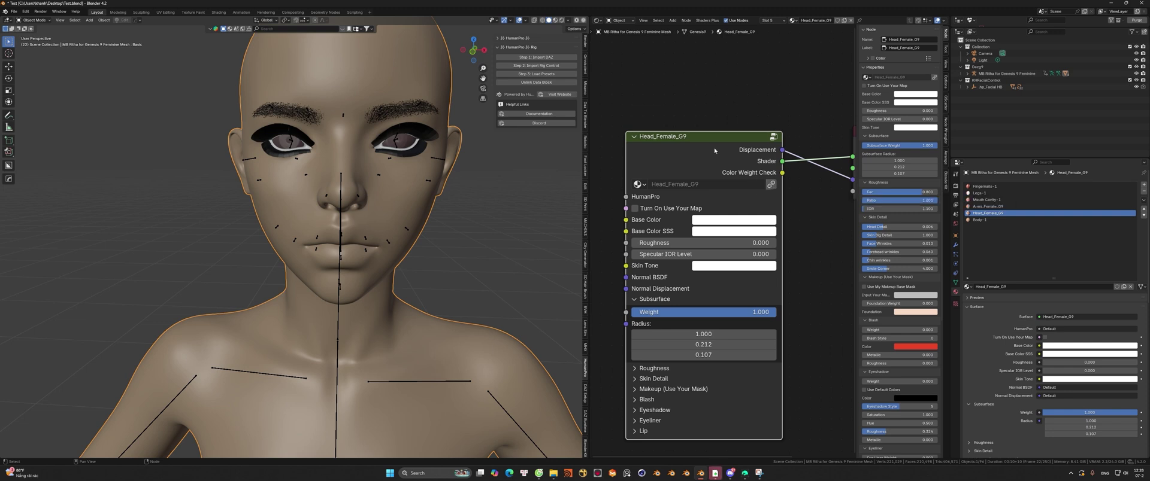
key("Tab")
scroll(739, 267, "down", 5)
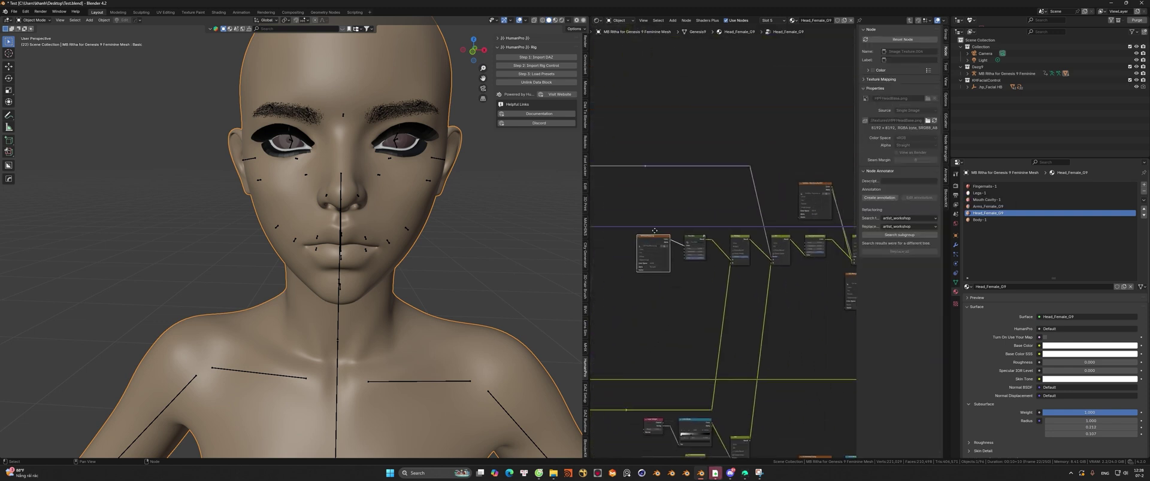
scroll(722, 242, "up", 4)
mouse_move(667, 271)
left_mouse_down()
mouse_move(653, 268)
mouse_move(669, 259)
left_mouse_up()
left_click_drag(668, 259, 667, 253)
left_click(706, 216)
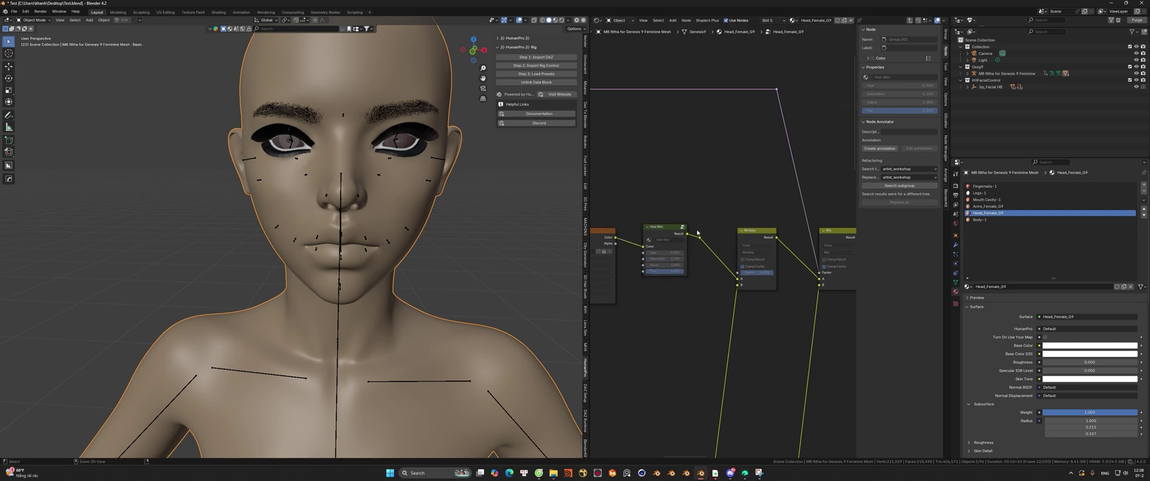
Step: Trace the node chain inside the group back to the HPFHeadBase.png texture and examine the wrinkle nodes nearby
scroll(770, 198, "down", 2)
middle_click_drag(770, 198, 707, 228)
middle_click_drag(821, 239, 695, 179)
scroll(736, 228, "down", 2)
scroll(749, 240, "up", 2)
middle_click_drag(796, 204, 886, 208)
scroll(751, 254, "up", 4)
scroll(736, 244, "up", 3)
scroll(569, 210, "down", 3)
scroll(751, 232, "down", 4)
scroll(523, 233, "up", 3)
middle_click_drag(523, 233, 455, 299)
scroll(676, 251, "down", 4)
scroll(676, 251, "down", 2)
middle_click_drag(676, 251, 856, 302)
scroll(746, 230, "down", 1)
middle_click_drag(694, 227, 818, 231)
scroll(779, 232, "up", 20)
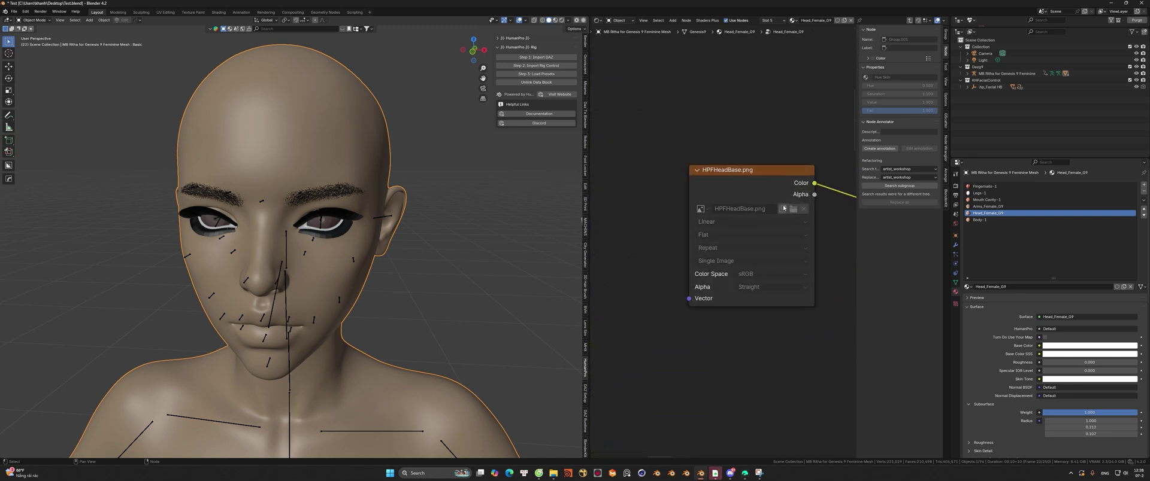
scroll(784, 208, "down", 8)
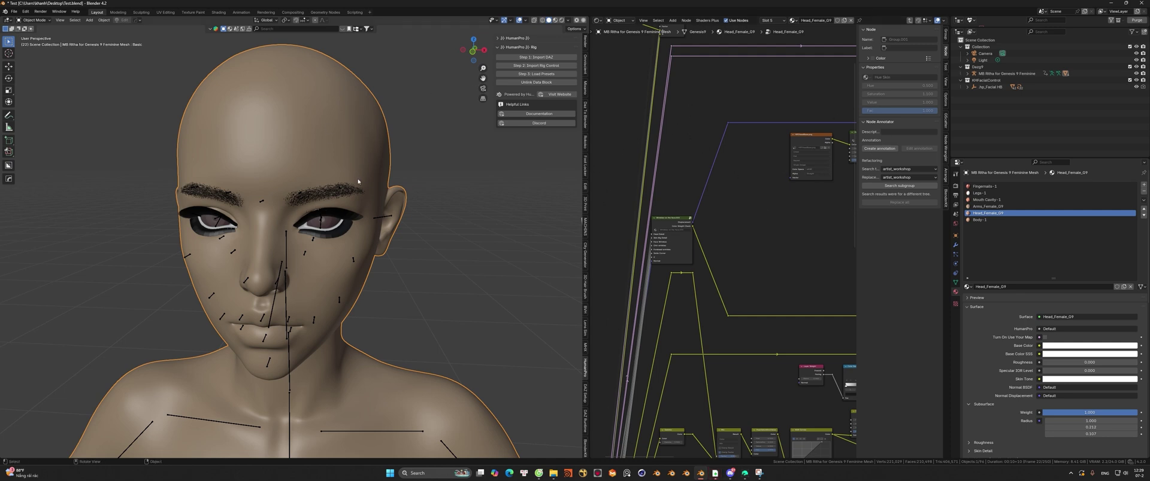
Step: Return to the material's top level, briefly reopen the Head_Female_G9 group to view its wrinkle node, and leave it again
left_click(910, 20)
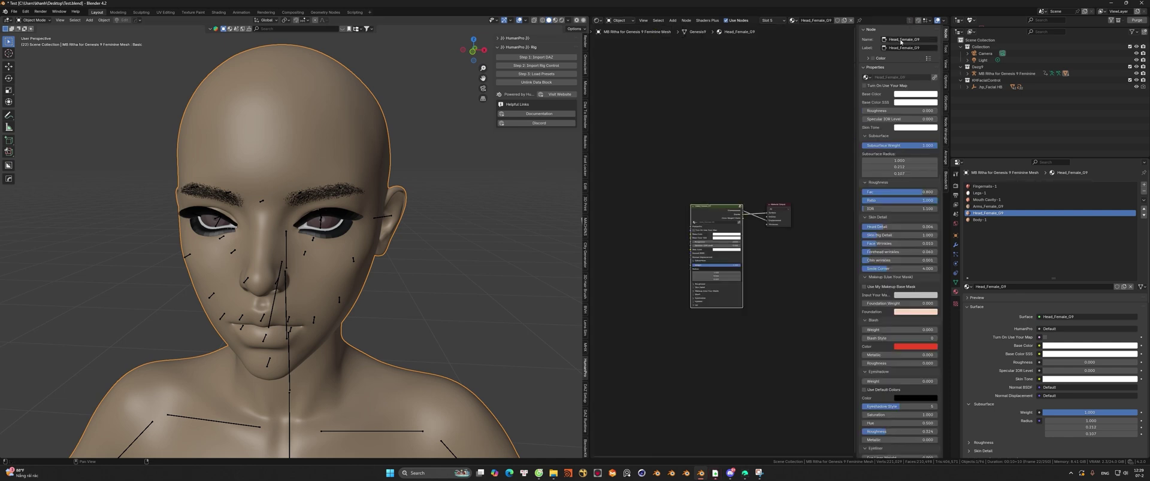
scroll(695, 234, "up", 1)
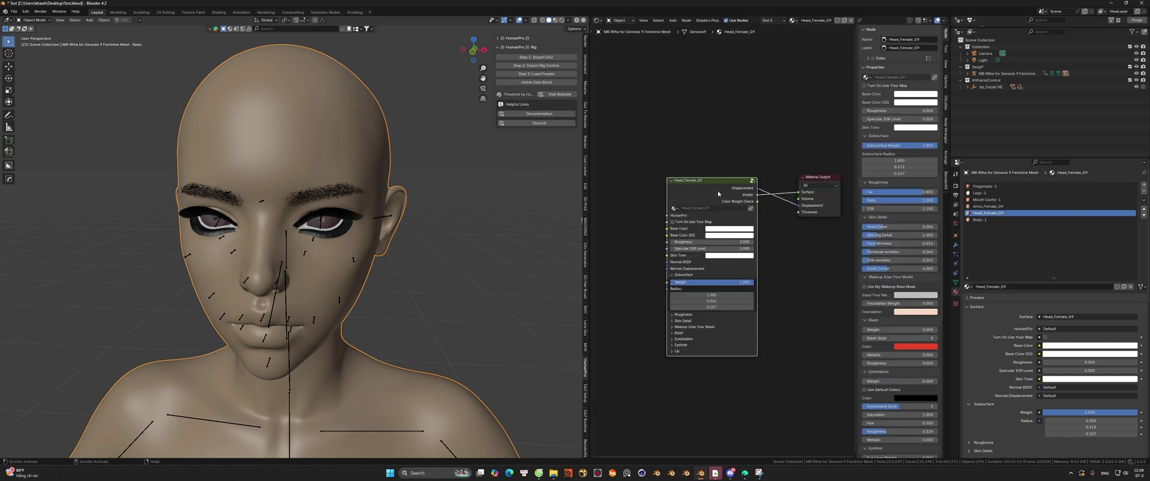
left_click(752, 180)
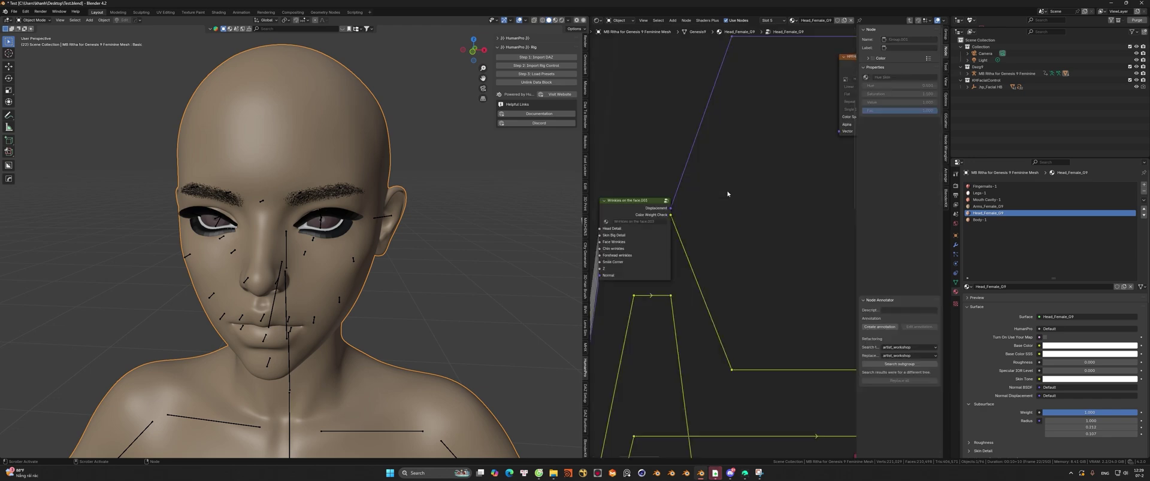
left_click(911, 20)
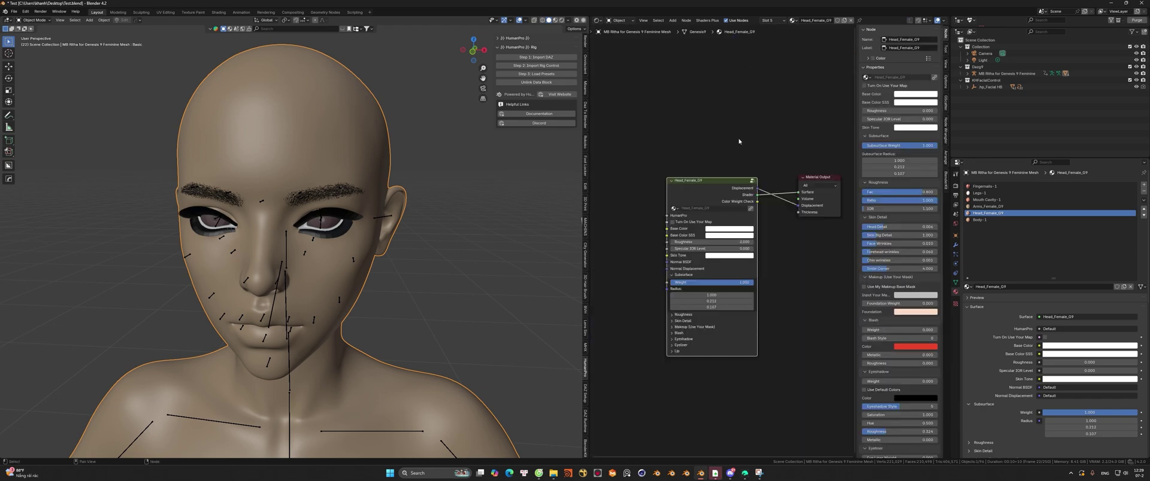
scroll(716, 212, "up", 2)
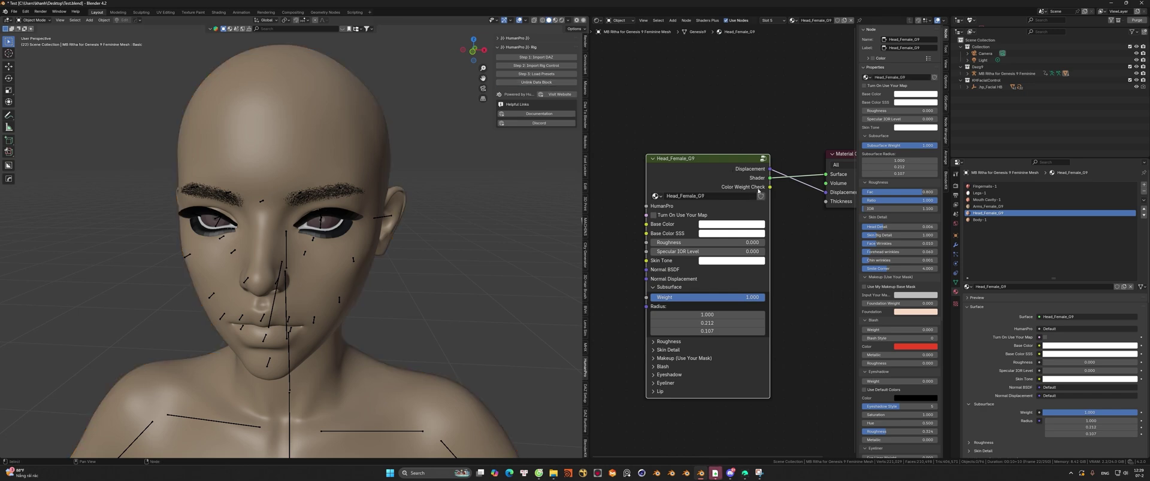
Step: Enter the Head_Female_G9 group, open a mix node's colour picker beside the main skin shader, and return to the top level
key("Tab")
scroll(796, 176, "down", 2)
mouse_move(795, 176)
middle_mouse_down()
mouse_move(790, 237)
mouse_move(780, 186)
middle_mouse_up()
scroll(749, 226, "up", 2)
left_click(742, 244)
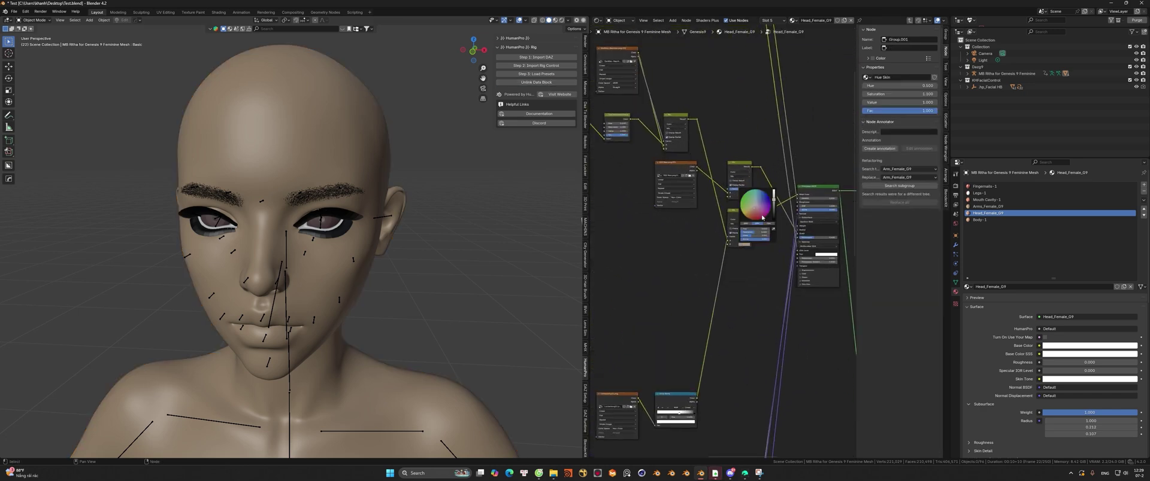
right_click_drag(767, 207, 766, 233, "ctrl")
left_click_drag(761, 214, 798, 194)
scroll(799, 191, "down", 10)
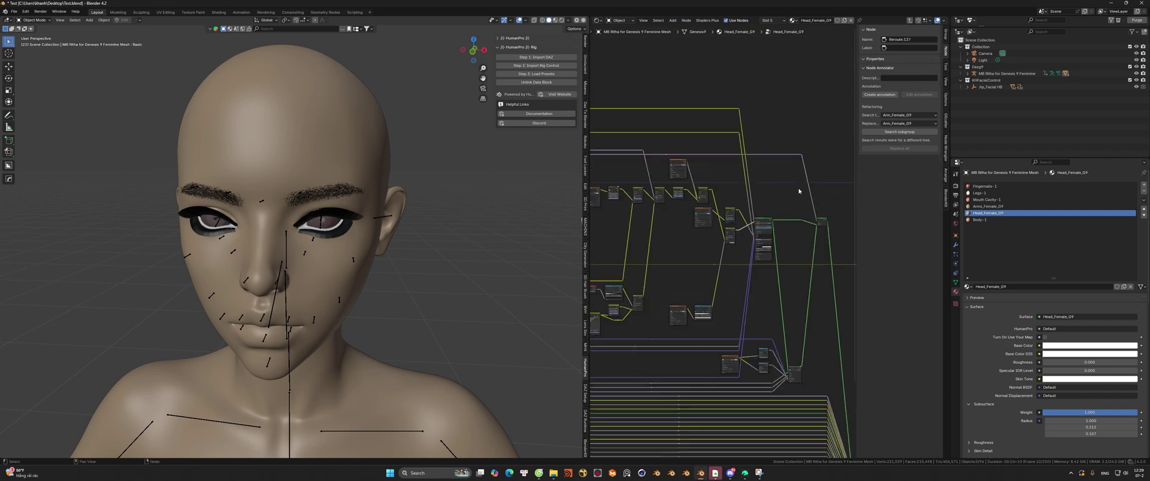
left_click(910, 21)
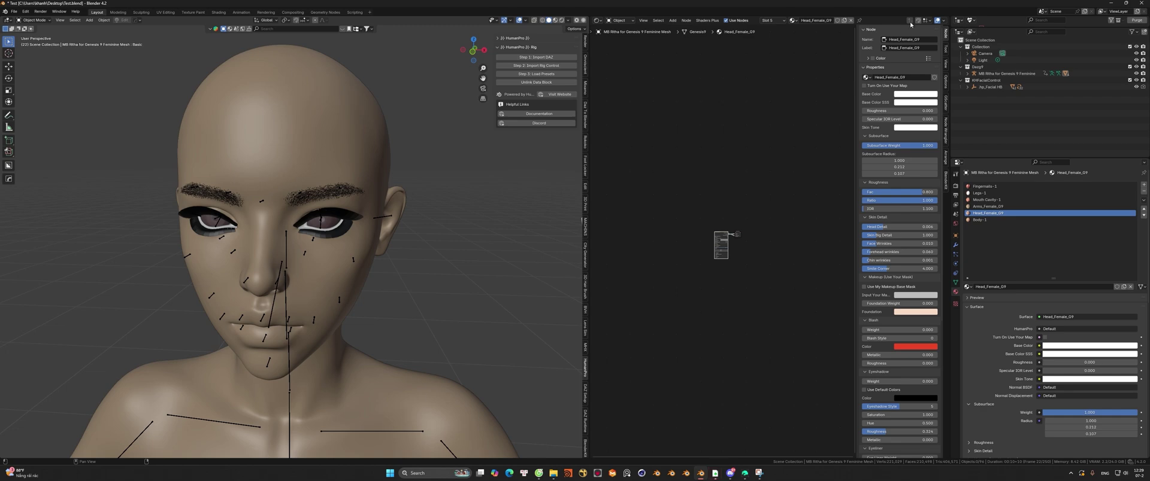
scroll(602, 206, "up", 8)
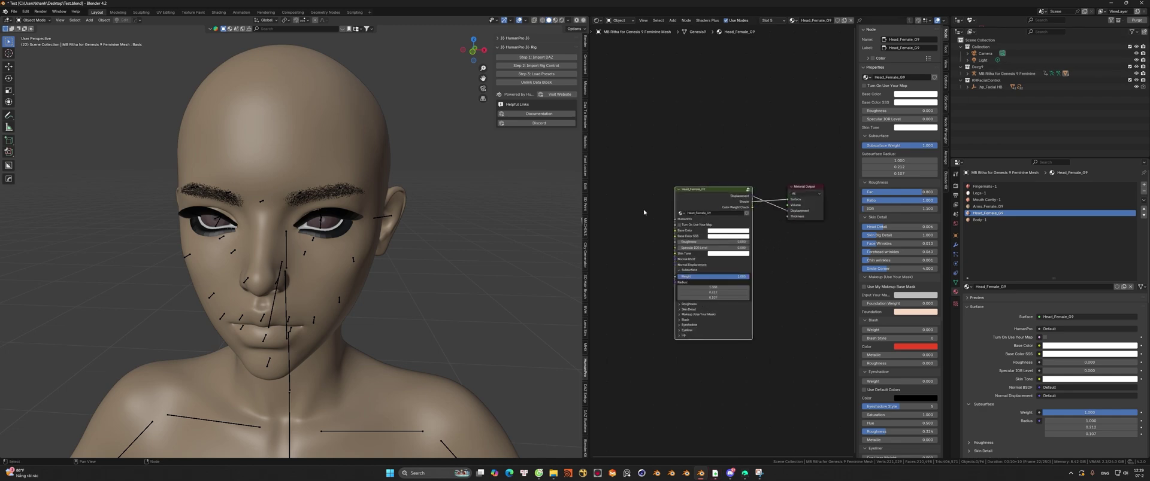
Step: Switch the viewport to rendered shading and view the character's head from a three-quarter angle
mouse_move(457, 230)
middle_mouse_down()
mouse_move(496, 208)
mouse_move(452, 229)
middle_mouse_up()
scroll(451, 229, "down", 3)
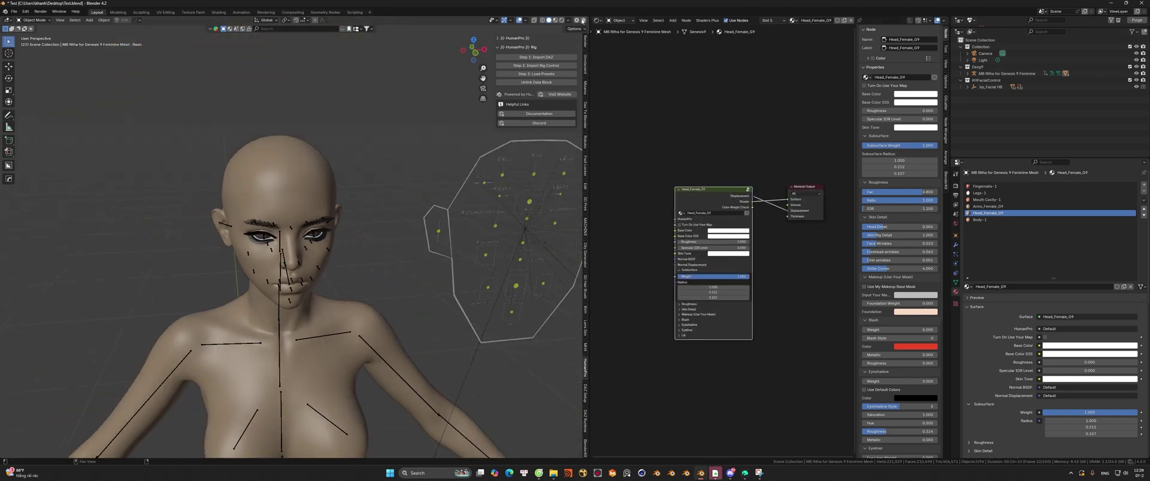
scroll(487, 149, "up", 5)
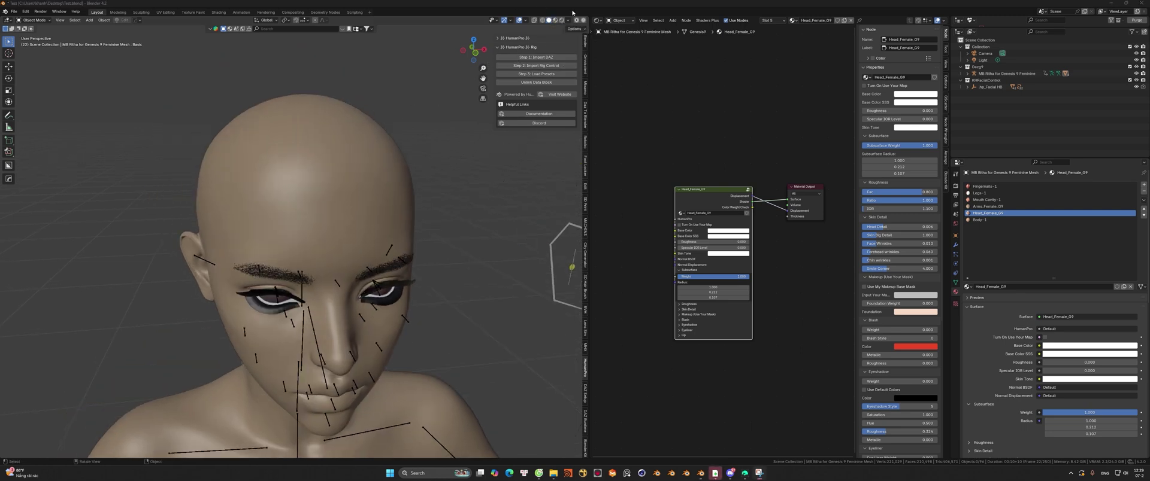
double_click(503, 4)
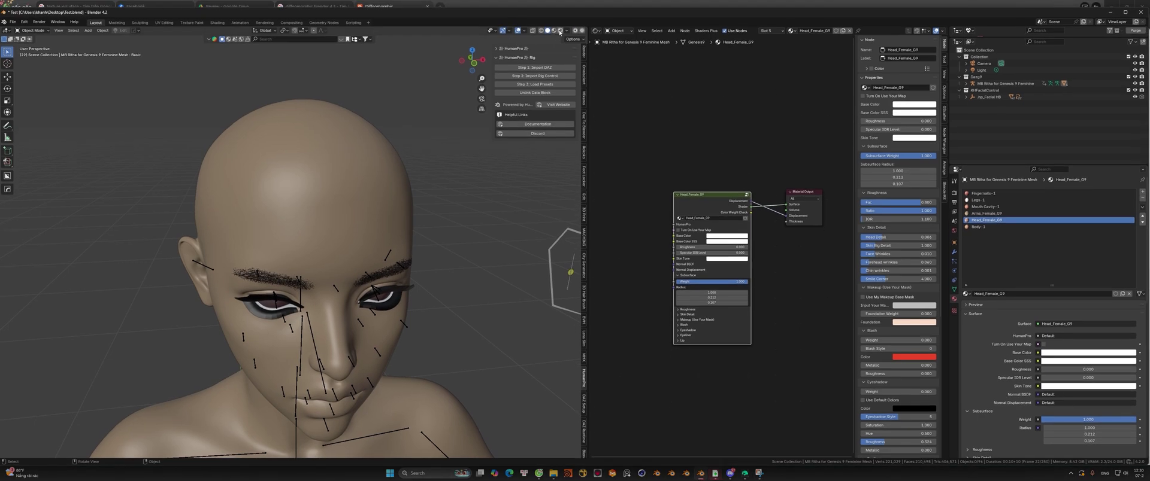
left_click(561, 30)
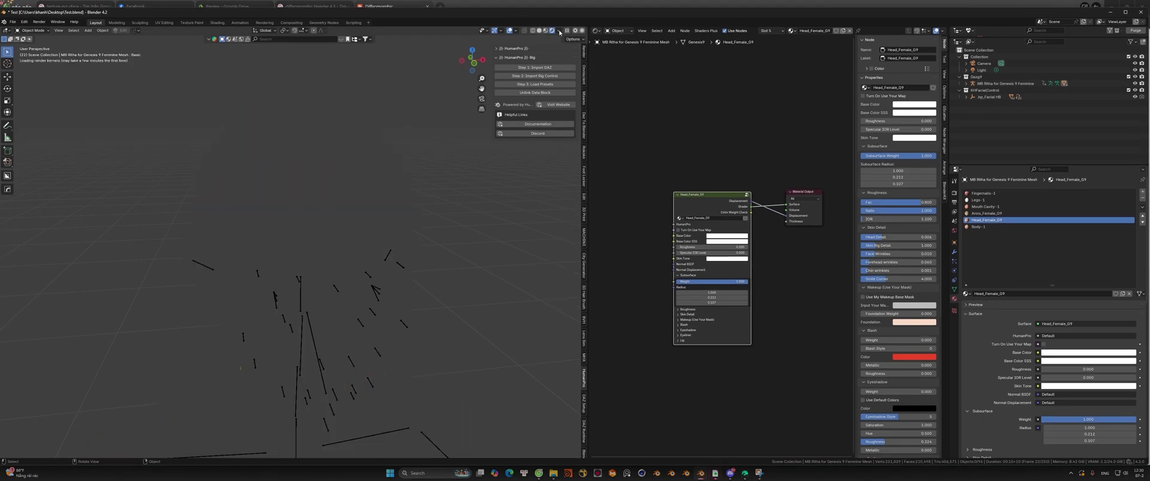
left_click(1124, 12)
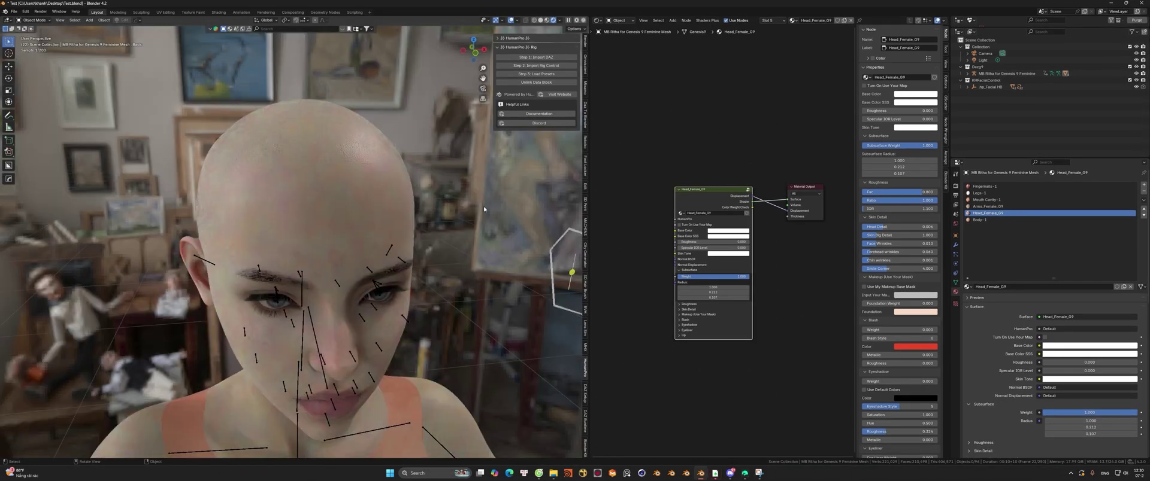
middle_click_drag(484, 206, 430, 171)
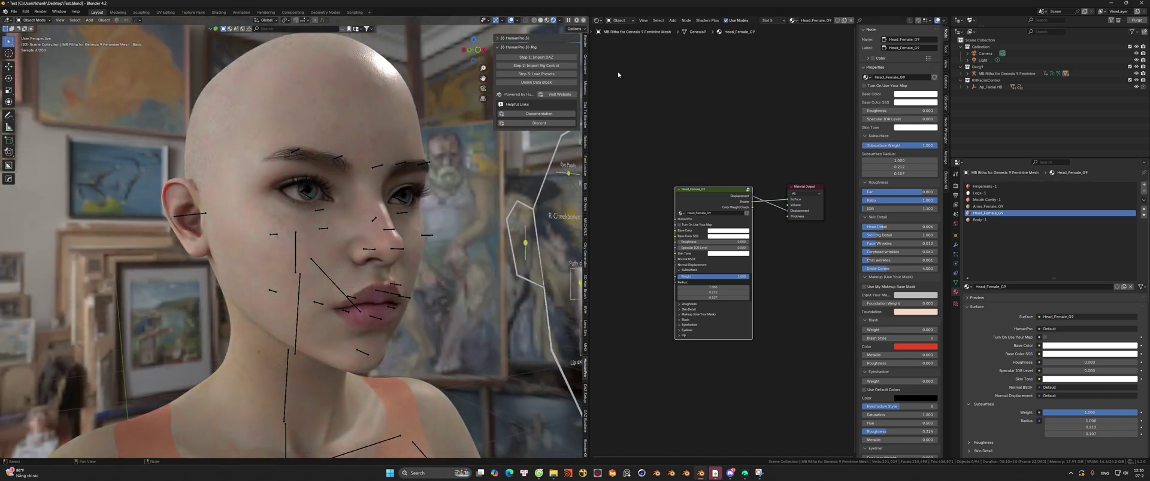
Step: Expand the head node's makeup and Eyeliner sections and set Eye Liner Weight to 1.000 and its Style to 7
scroll(734, 259, "up", 4)
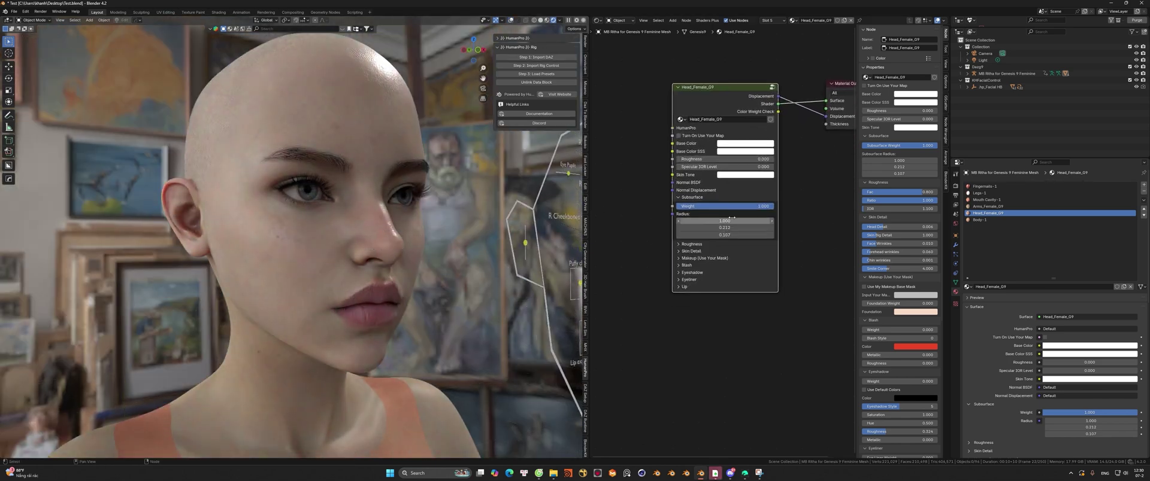
scroll(734, 258, "up", 1)
left_click(697, 231)
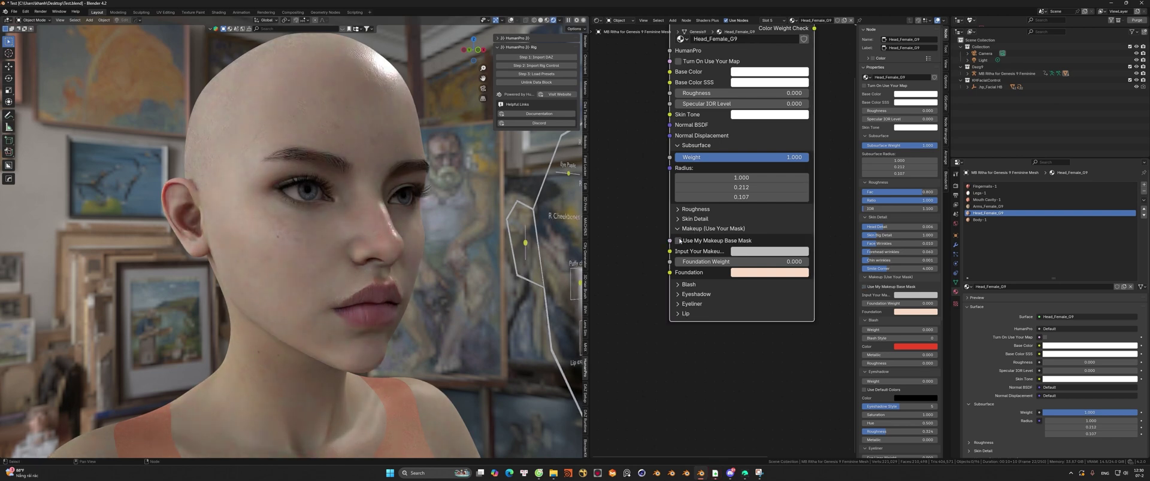
middle_click_drag(690, 244, 715, 167)
left_click(713, 208)
left_click_drag(725, 222, 834, 239)
left_click(711, 208)
left_click(715, 217)
left_click(715, 217)
left_click(717, 227)
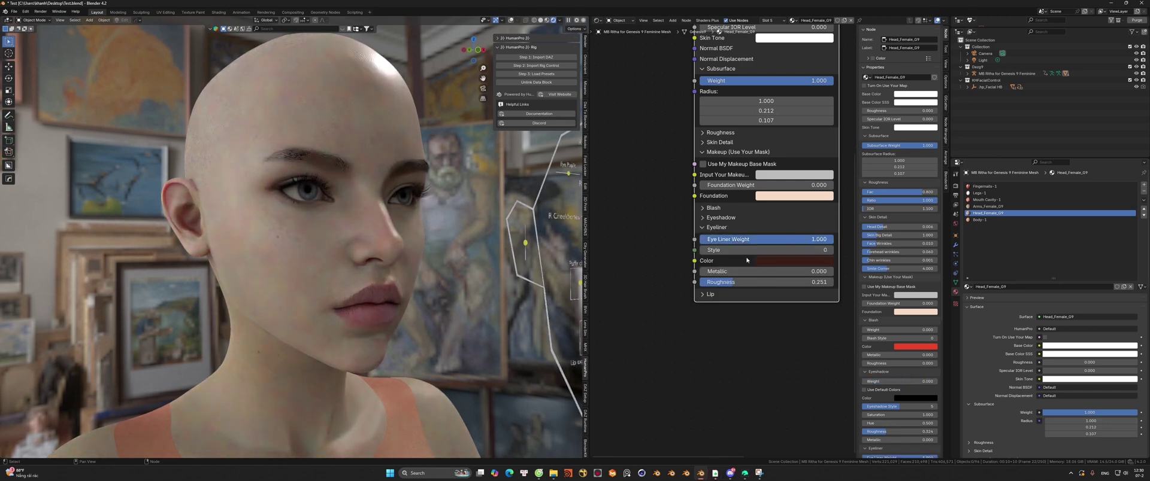
left_click_drag(747, 251, 815, 250)
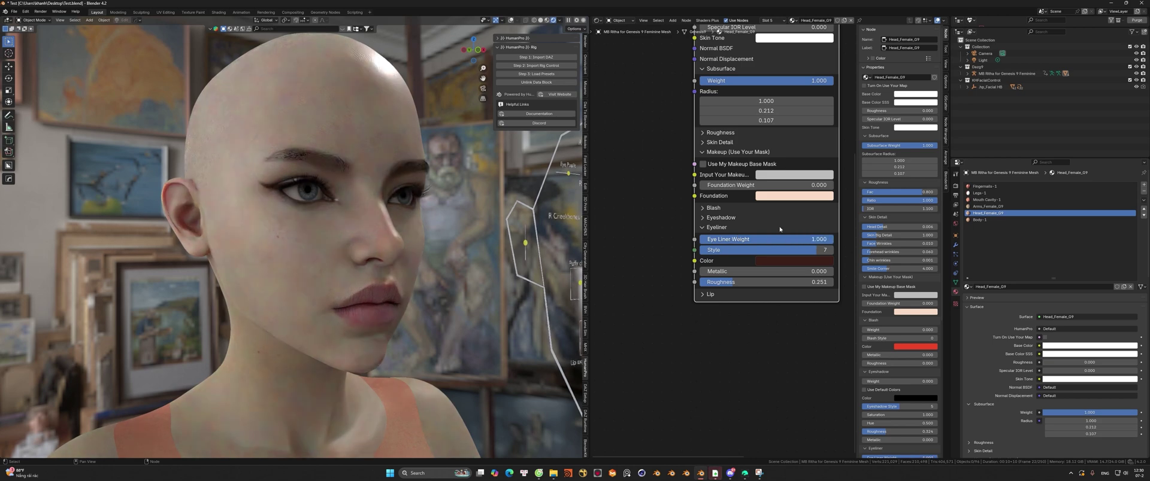
Step: Expand the Eyeshadow section, set its Weight to 1.000 and Style to 6, and check the eyes up close
left_click(734, 219)
left_click_drag(732, 230, 832, 230)
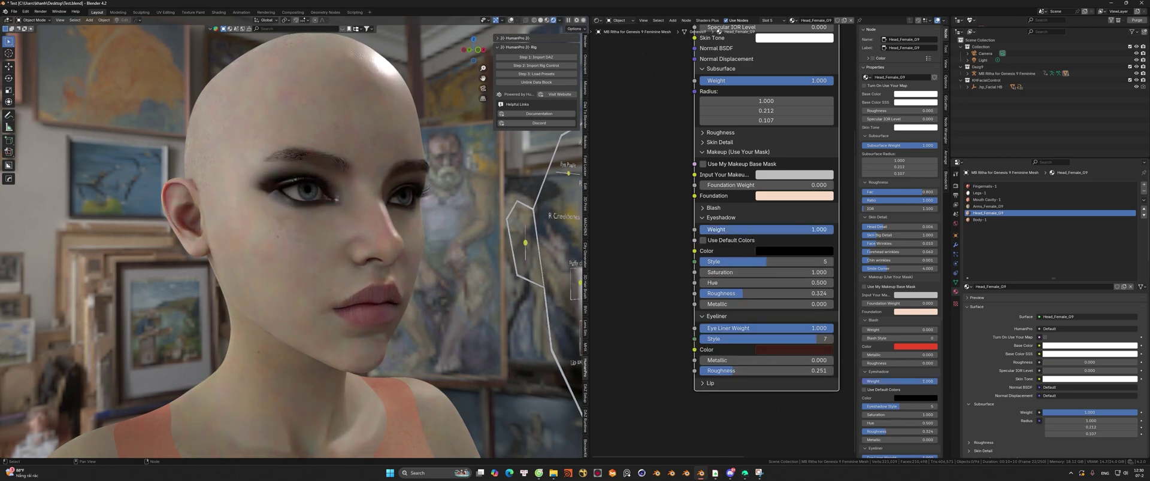
left_click_drag(772, 262, 782, 261)
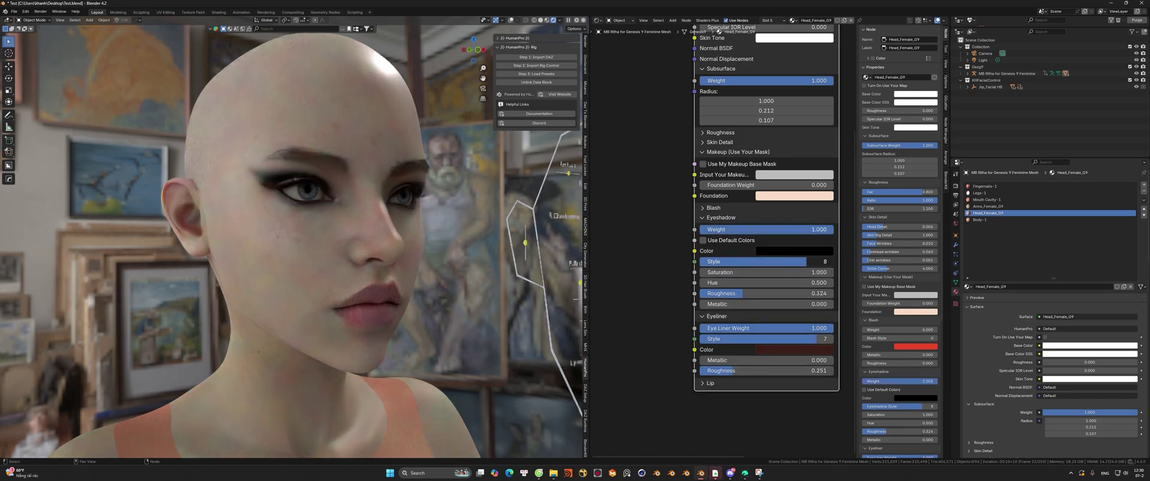
key("KP_1")
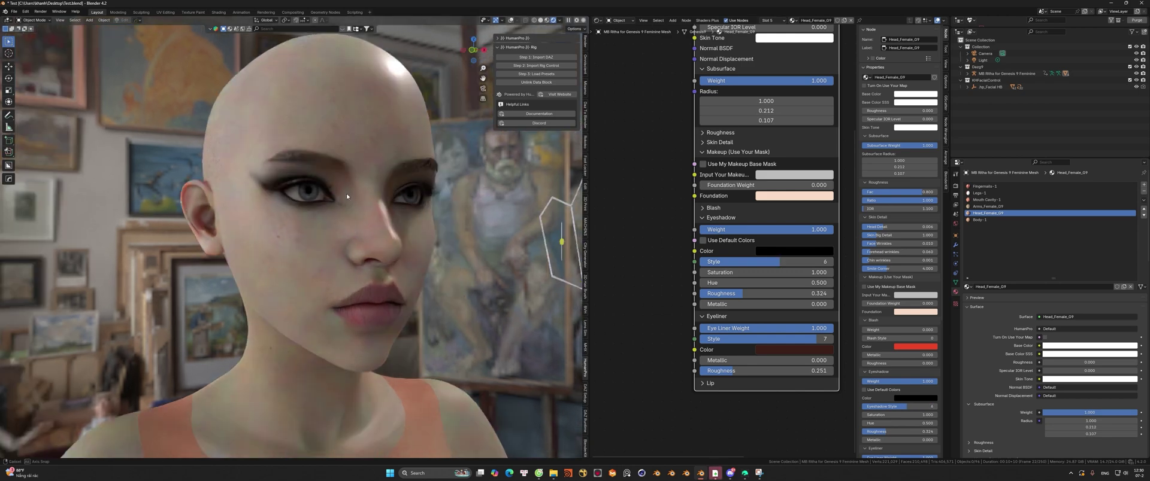
middle_click_drag(470, 221, 727, 250)
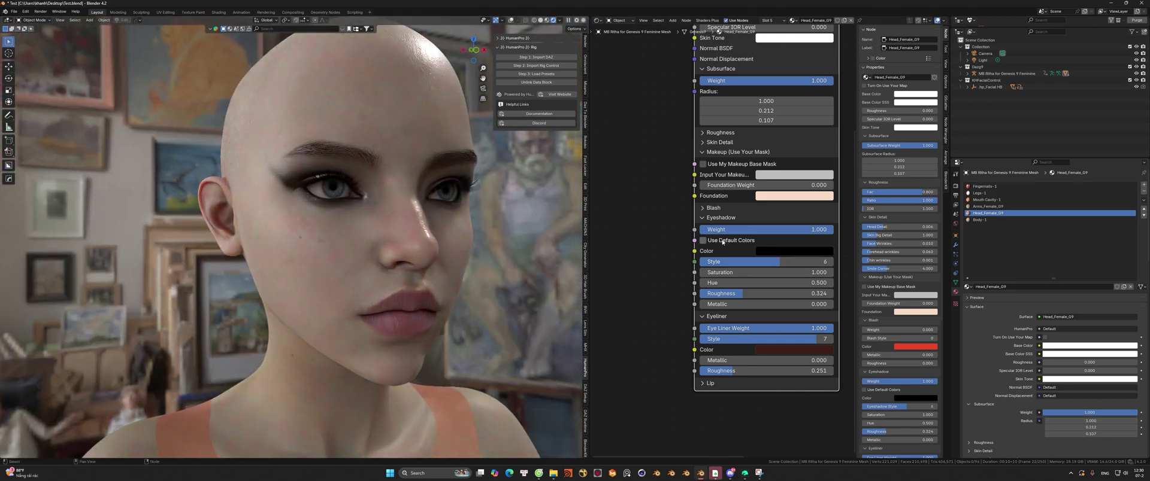
scroll(718, 240, "up", 2)
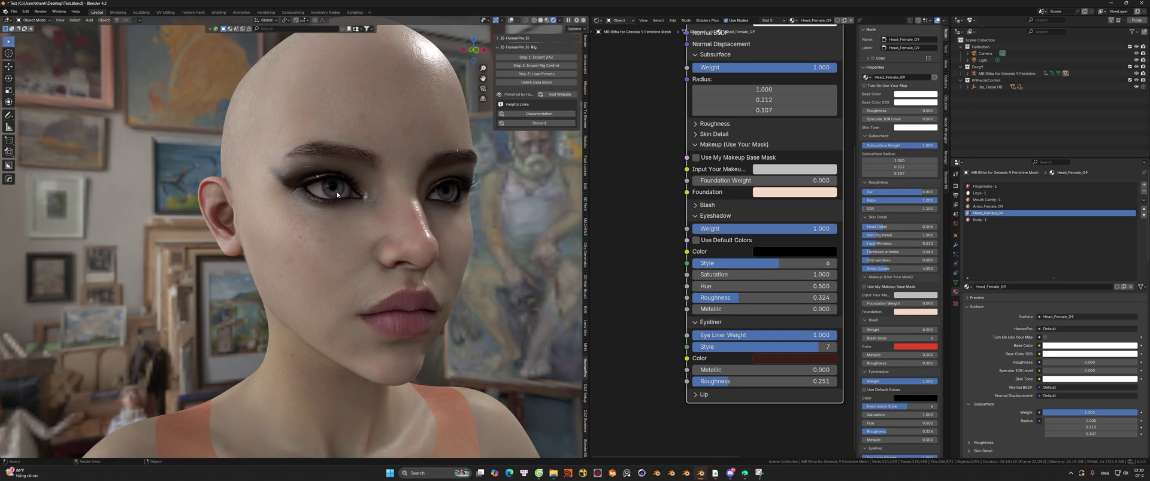
Step: Enable Use Default Colors for the eyeshadow and change its custom Color to green
left_click(722, 241)
middle_click_drag(390, 197, 424, 197)
left_click(773, 254)
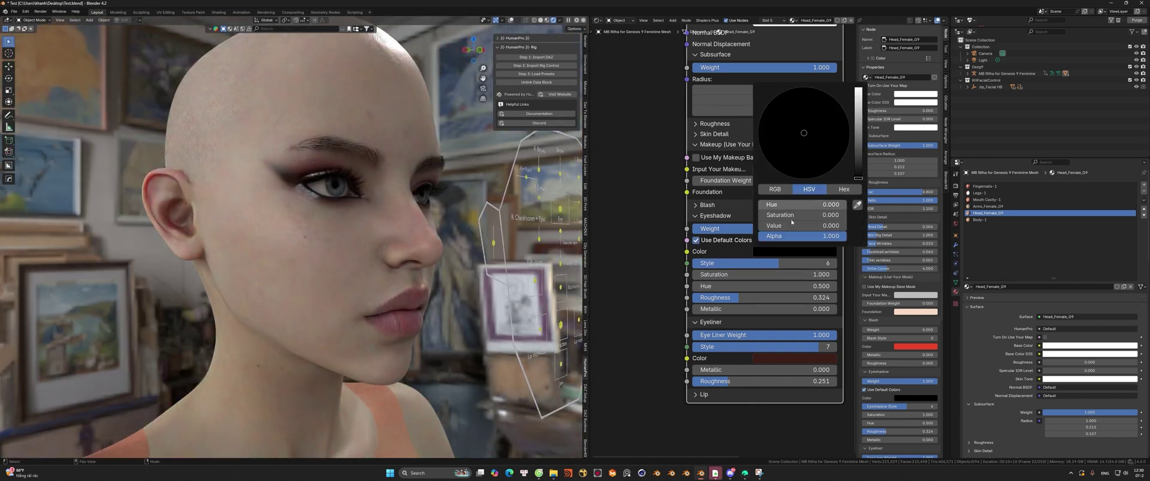
left_click_drag(858, 157, 783, 126)
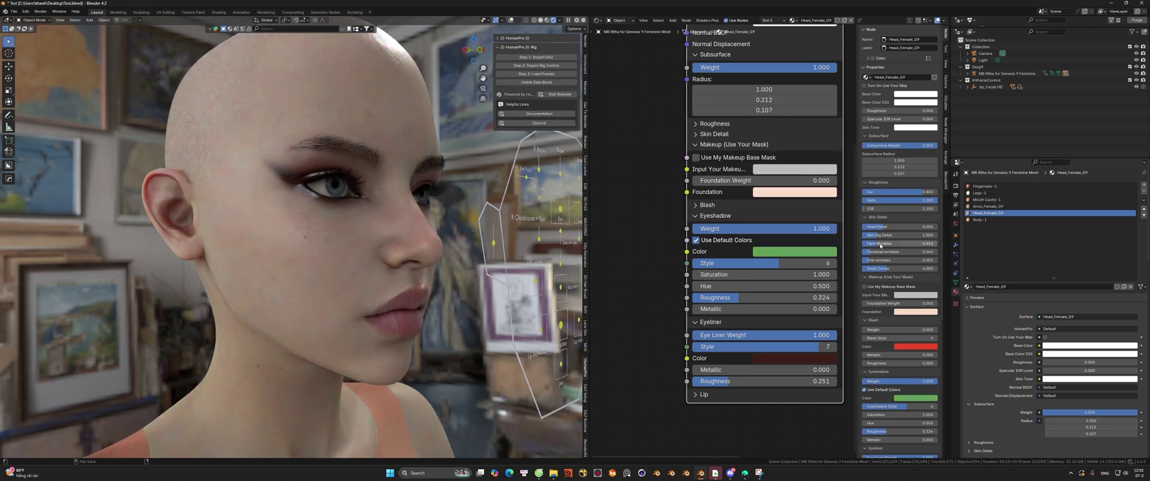
Step: Try the eyeshadow without its default colors, reset Saturation to 1, and turn Use Default Colors back on
left_click(696, 240)
mouse_move(766, 265)
left_mouse_down()
mouse_move(810, 274)
mouse_move(757, 275)
left_mouse_up()
left_click(776, 277)
type("1")
key("Return")
left_click(726, 241)
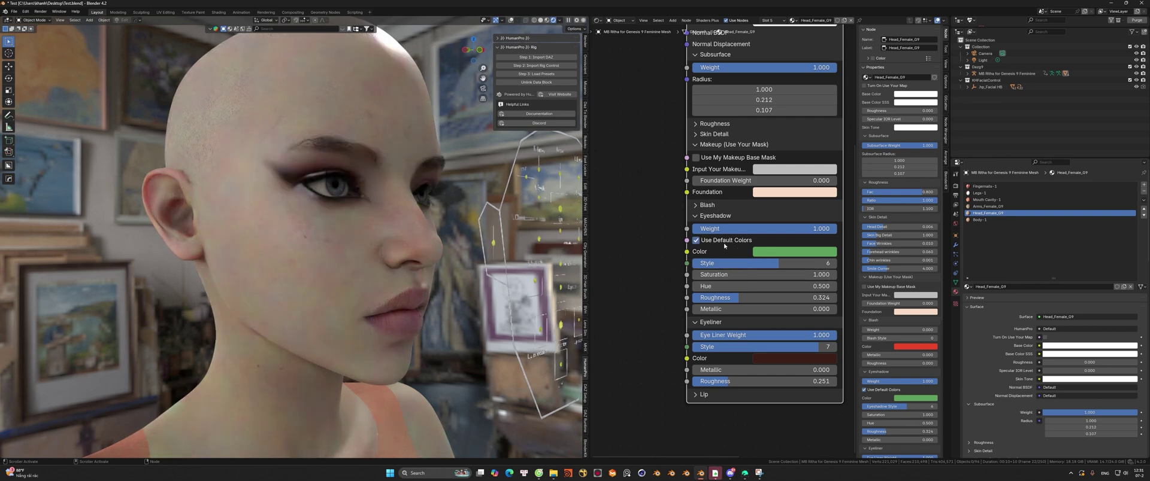
Step: Expand the Lip section, set its Weight to 0.784, enable Use Default Colors and set Lips Style to 3
left_click(703, 394)
middle_click_drag(721, 381, 701, 261)
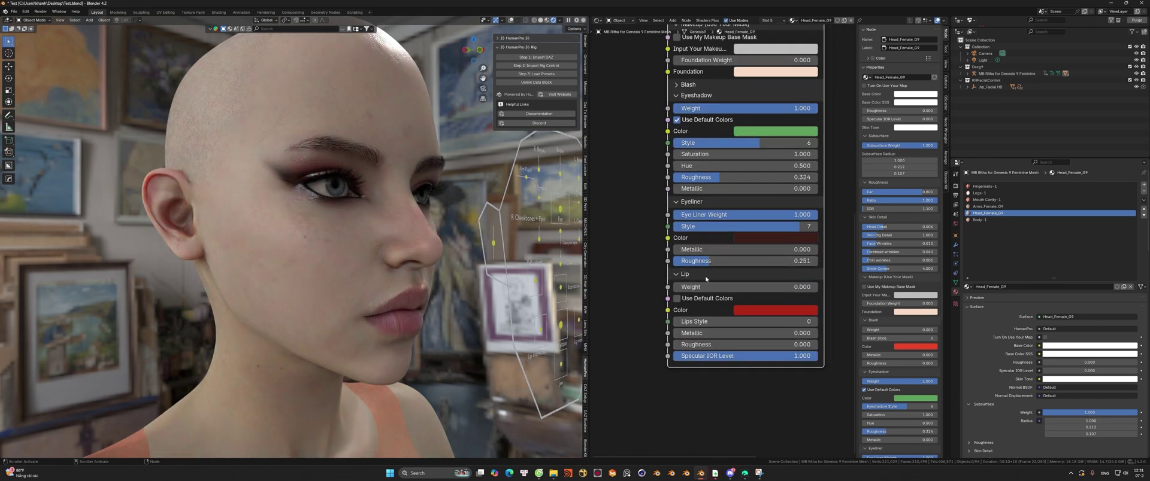
left_click_drag(701, 287, 787, 287)
left_click(698, 300)
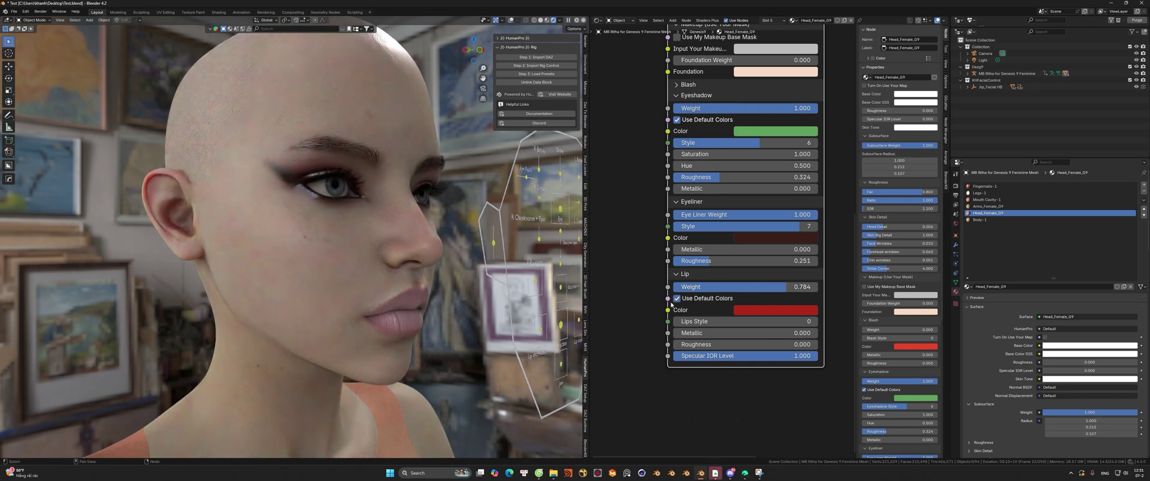
left_click_drag(767, 320, 802, 321)
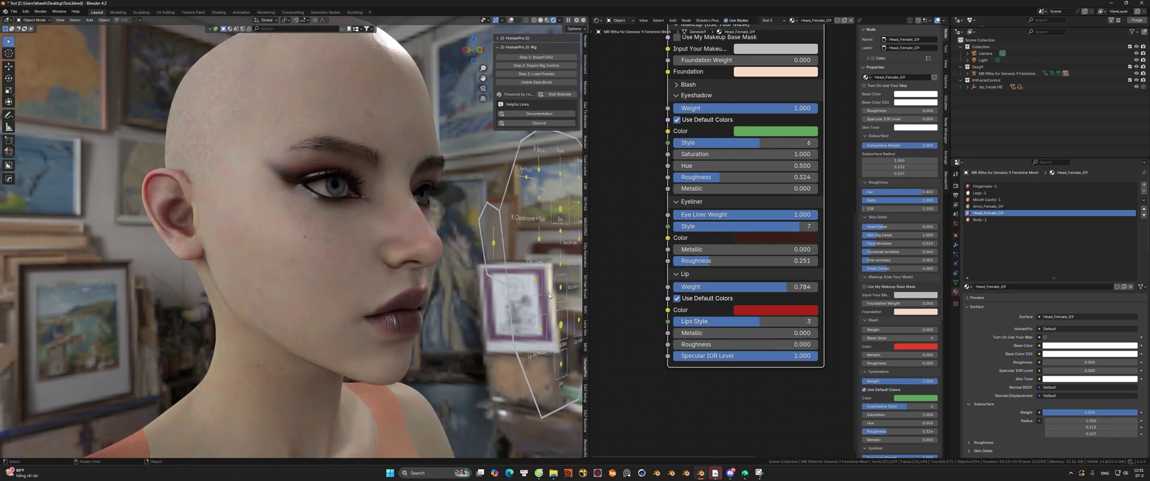
Step: Try a light green Skin Tone on the Head_Female_G9 material
middle_click_drag(359, 293, 431, 292)
middle_click_drag(766, 154, 757, 336)
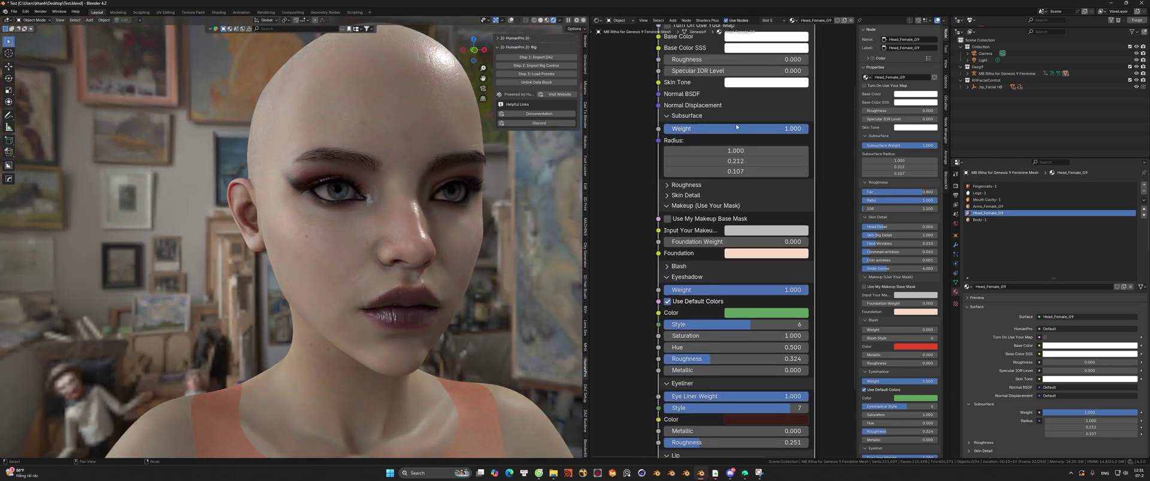
scroll(736, 127, "up", 3, "shift")
scroll(784, 181, "up", 2)
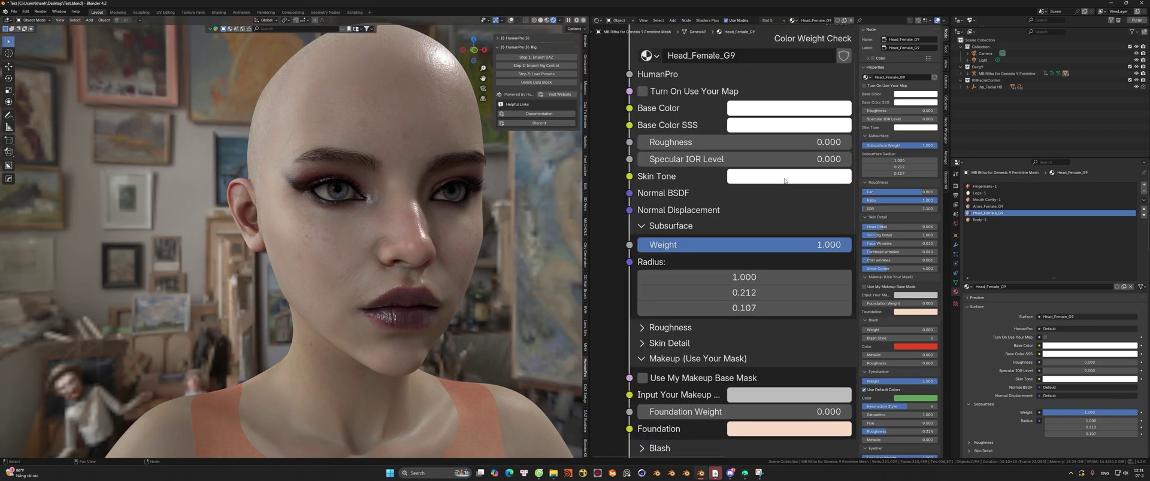
middle_click_drag(390, 238, 390, 214)
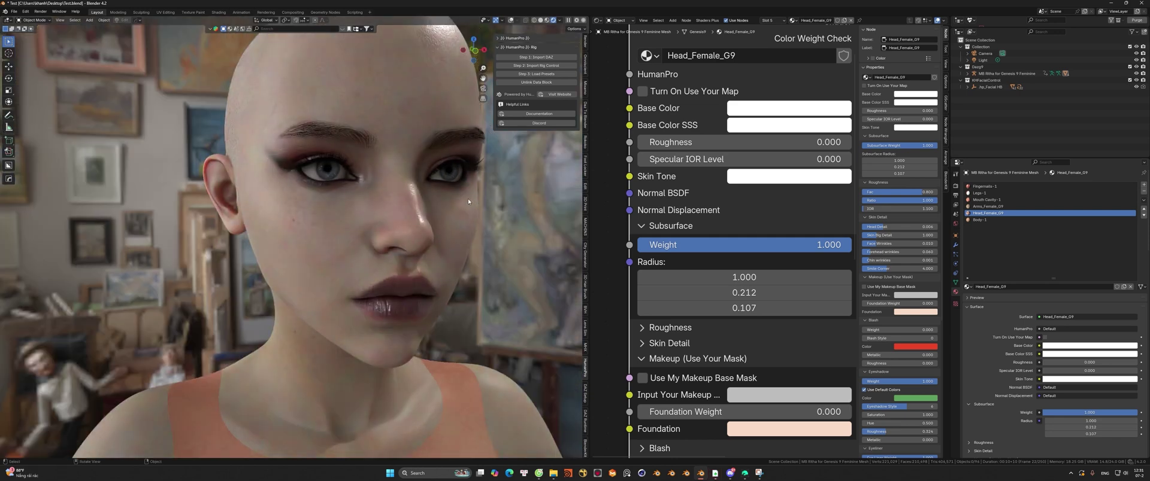
middle_click_drag(468, 199, 443, 199)
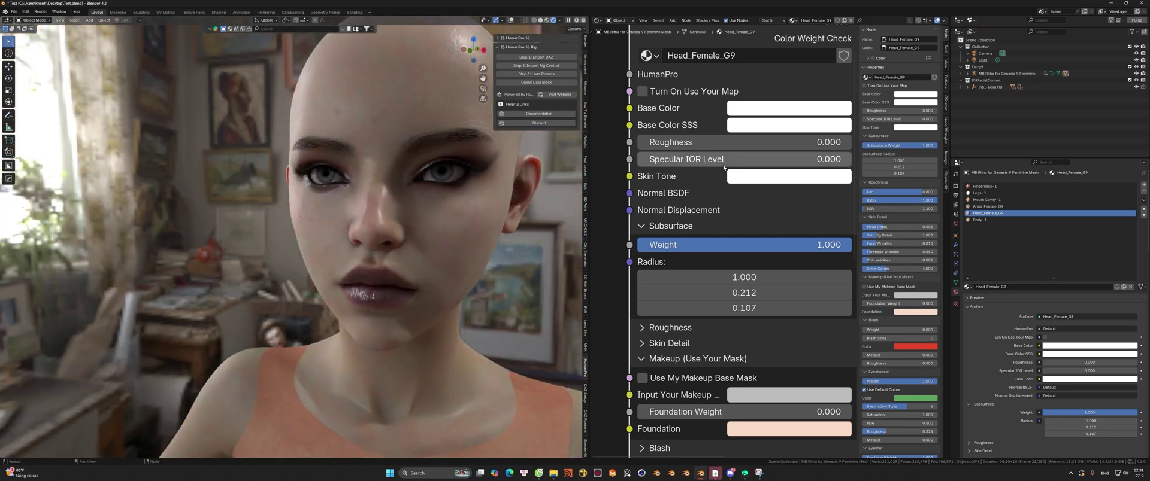
left_click(766, 177)
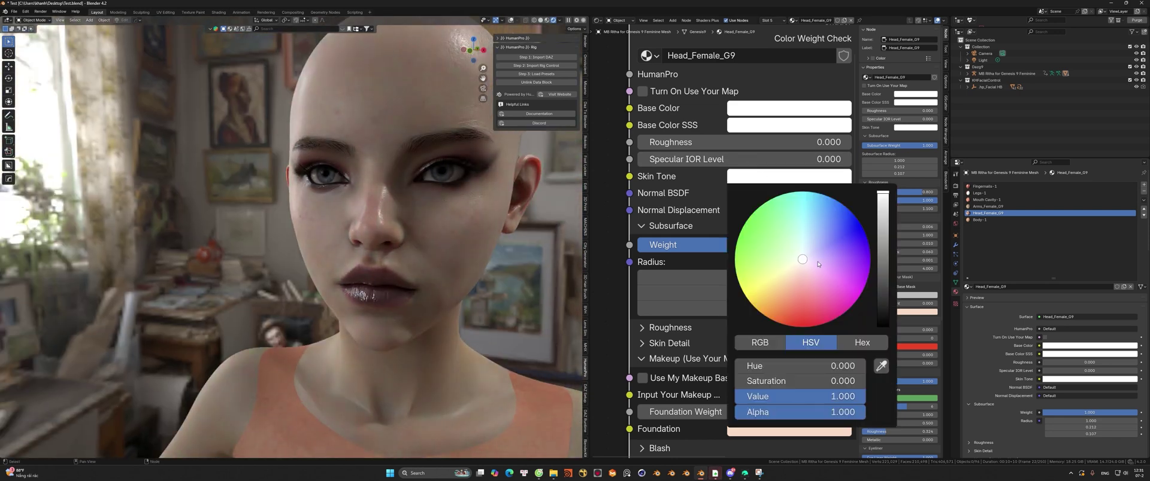
mouse_move(818, 263)
left_mouse_down()
mouse_move(807, 271)
mouse_move(818, 257)
mouse_move(786, 249)
mouse_move(806, 242)
mouse_move(813, 253)
mouse_move(789, 287)
mouse_move(778, 255)
left_mouse_up()
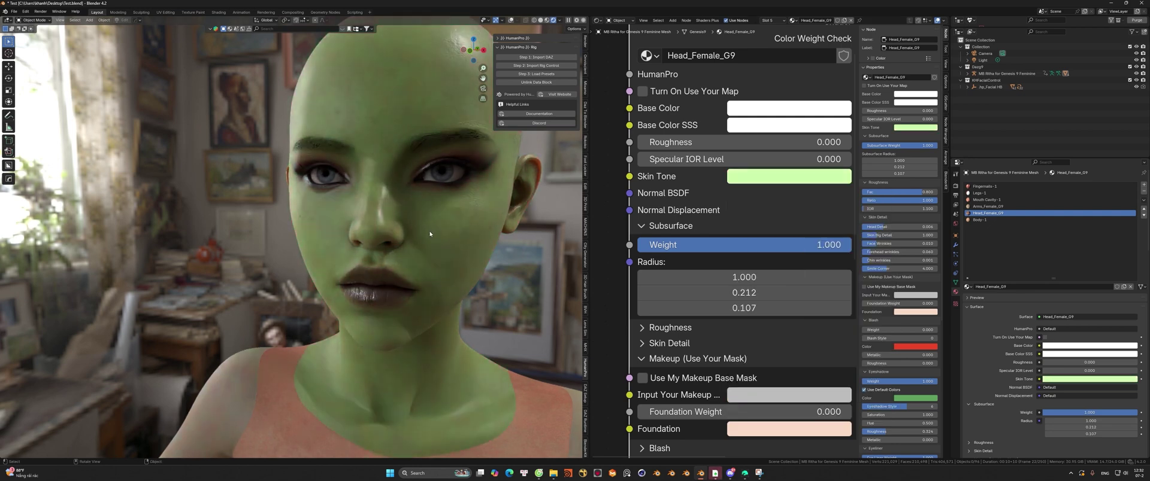
Step: Reset the head's Skin Tone to white with Hue and Saturation at 0
middle_click_drag(429, 236, 500, 234)
left_click(776, 177)
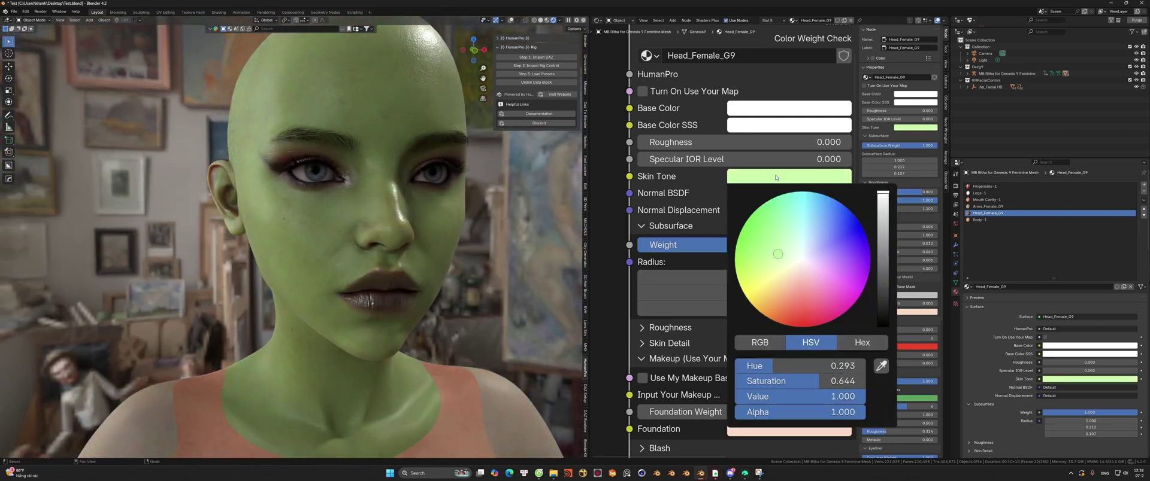
left_click_drag(778, 254, 800, 251)
left_click_drag(811, 363, 735, 362)
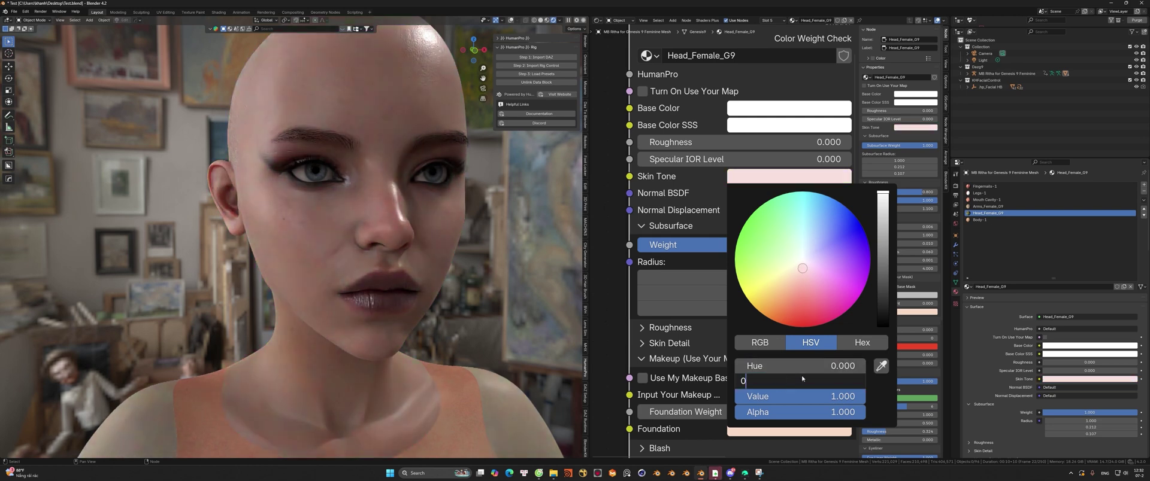
left_click_drag(802, 376, 735, 377)
Step: Widen the shader node editor by shrinking the 3D viewport beside it
scroll(717, 251, "down", 3)
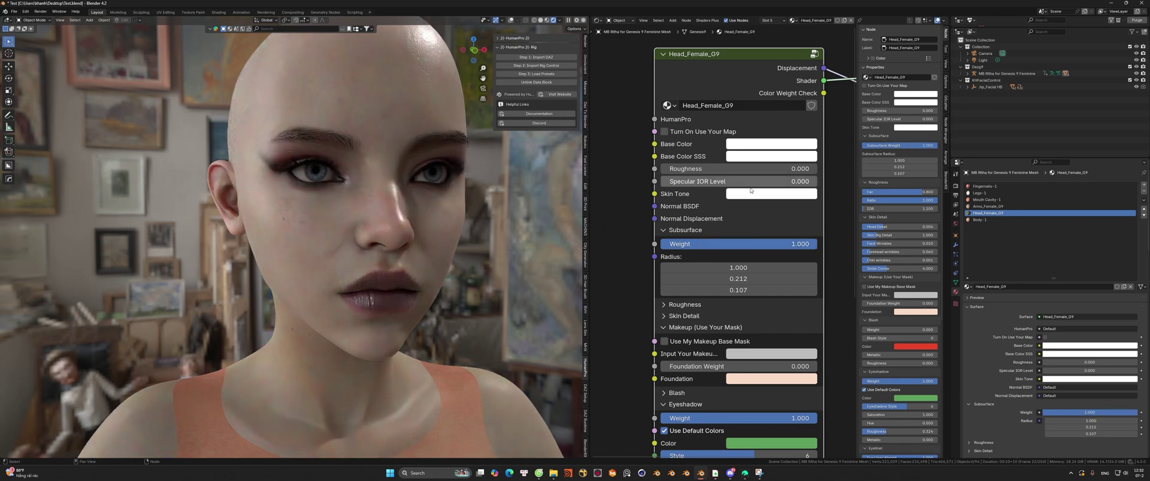
middle_click_drag(714, 174, 767, 208)
scroll(738, 168, "up", 2)
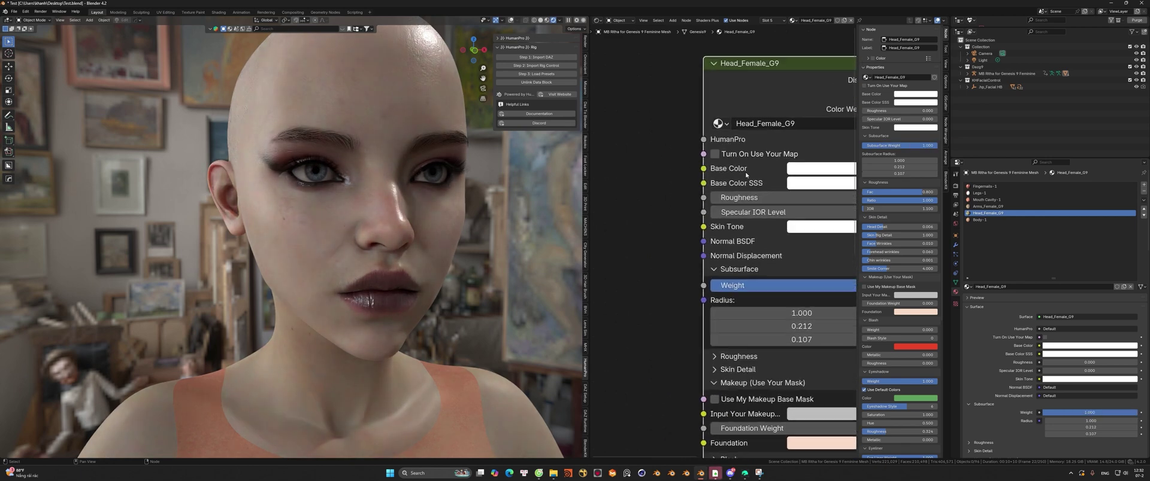
middle_click_drag(757, 175, 671, 221)
scroll(715, 193, "down", 3)
scroll(670, 220, "down", 1)
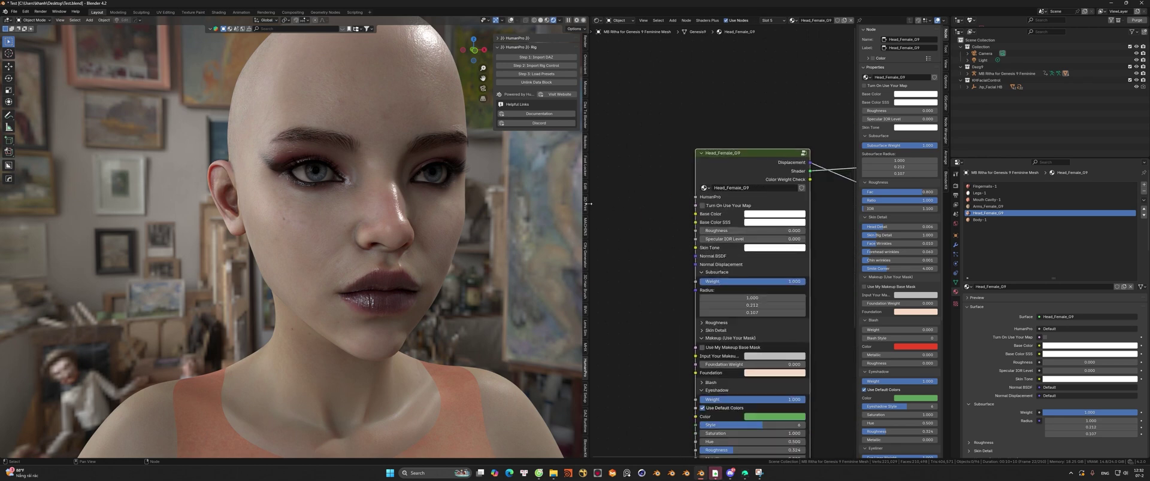
left_click_drag(588, 204, 542, 204)
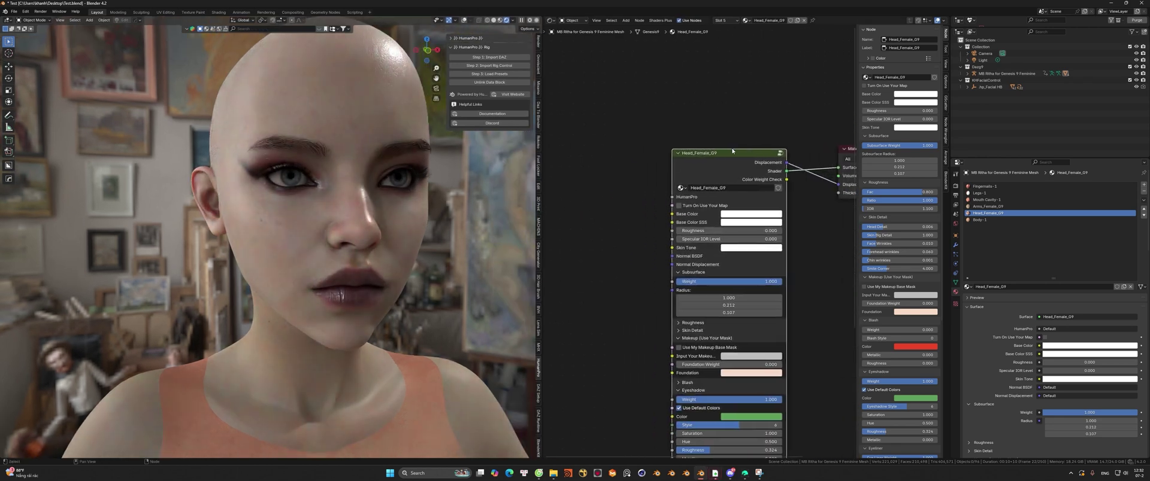
mouse_move(742, 476)
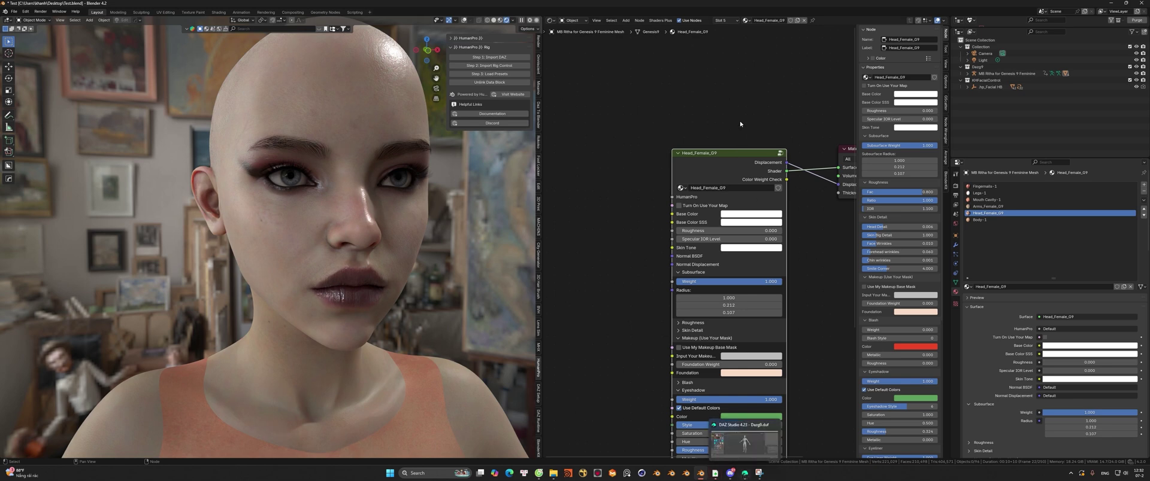
scroll(695, 237, "up", 1)
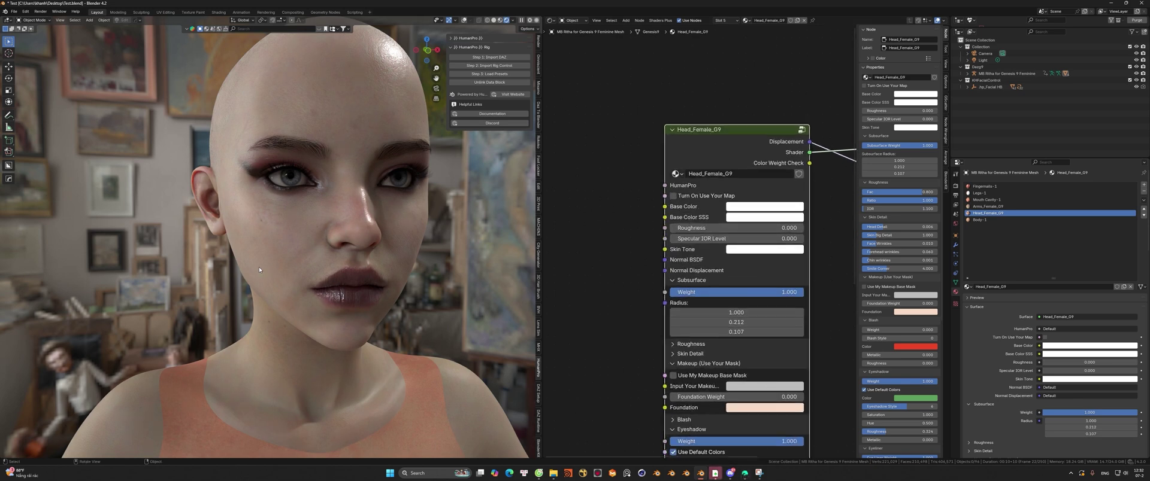
Step: Examine the head's skin, eye makeup and lips up close from the side
scroll(283, 262, "up", 4)
middle_click_drag(282, 261, 400, 223)
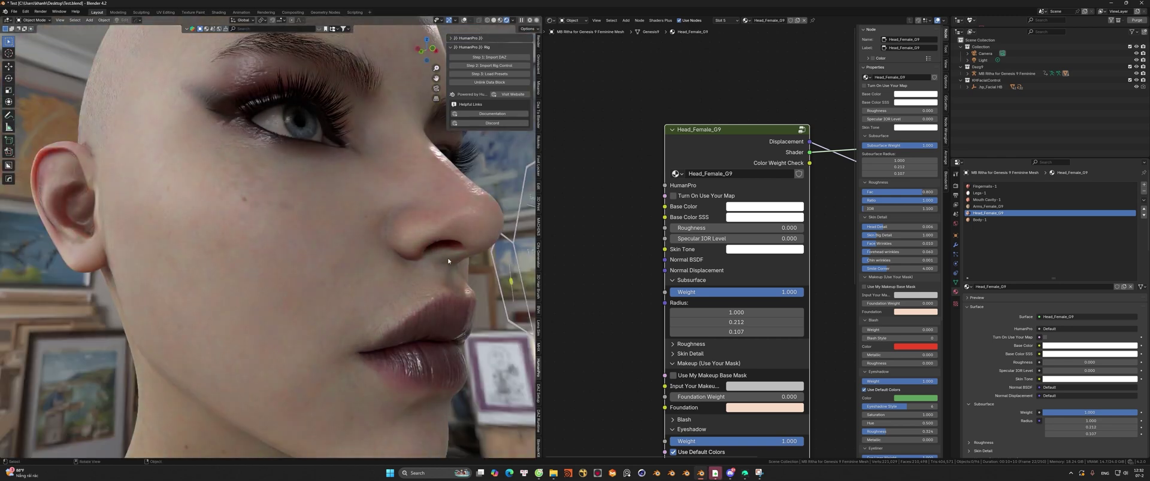
middle_click_drag(310, 287, 255, 269)
scroll(311, 299, "down", 4)
middle_click_drag(371, 300, 440, 308)
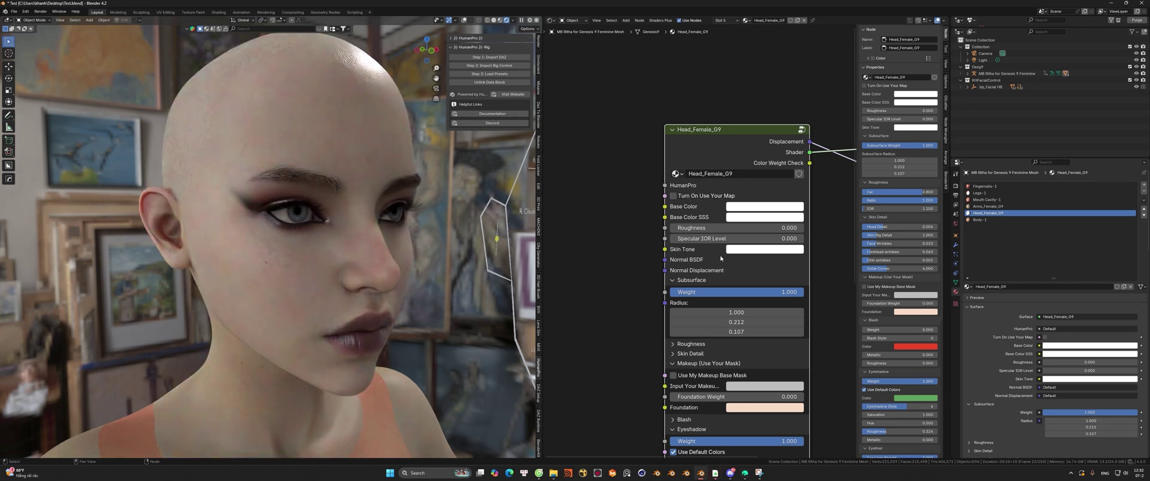
Step: Show the Body-1 material's nodes and select its MB_Ritha_Body_D image texture node
left_click(994, 220)
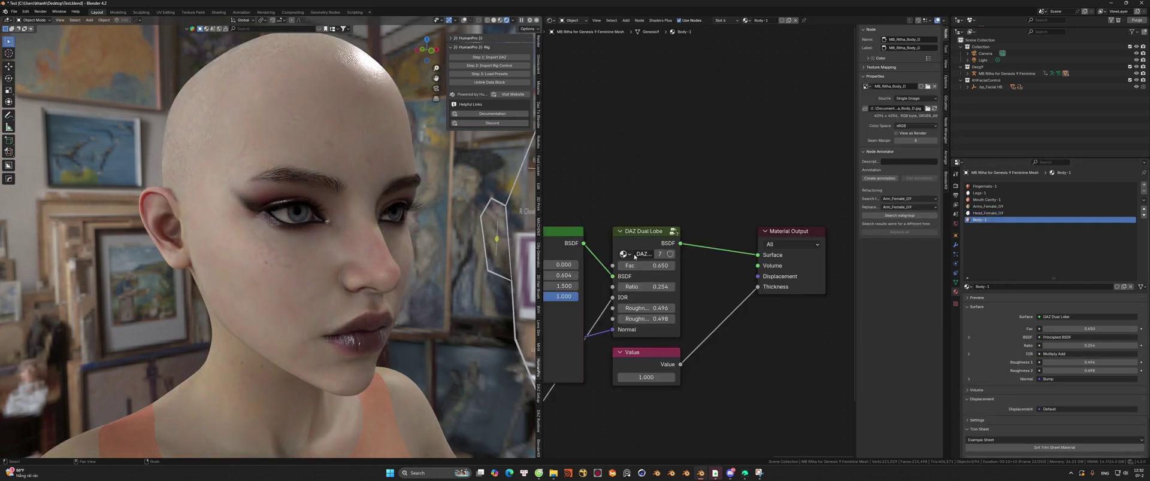
scroll(634, 253, "up", 3)
scroll(629, 270, "down", 2)
middle_click_drag(630, 270, 796, 242)
scroll(682, 244, "up", 2)
middle_click_drag(623, 251, 765, 279)
left_click(600, 224)
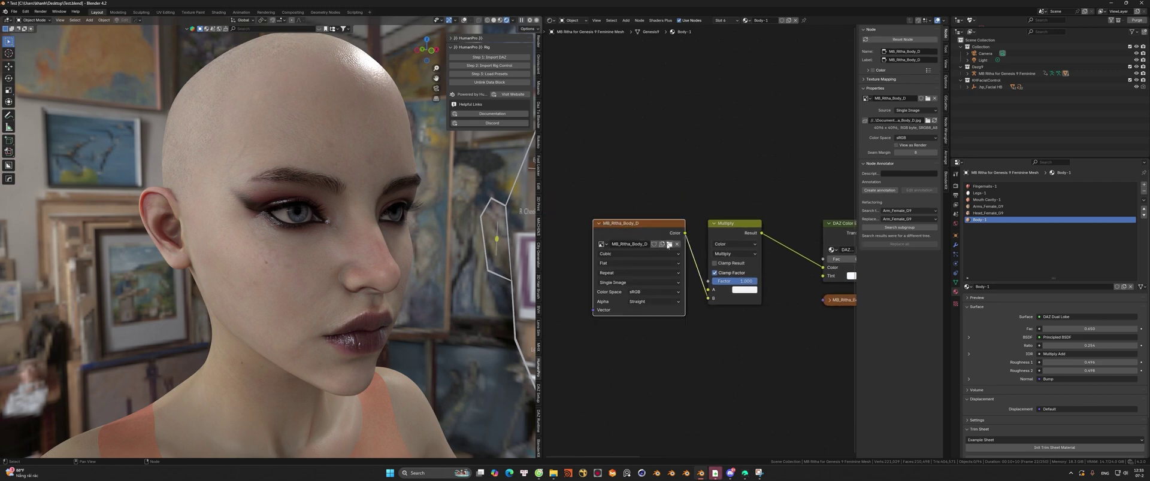
Step: Check the folder holding the body texture's image files, and leave the file browser without opening anything
left_click(669, 244)
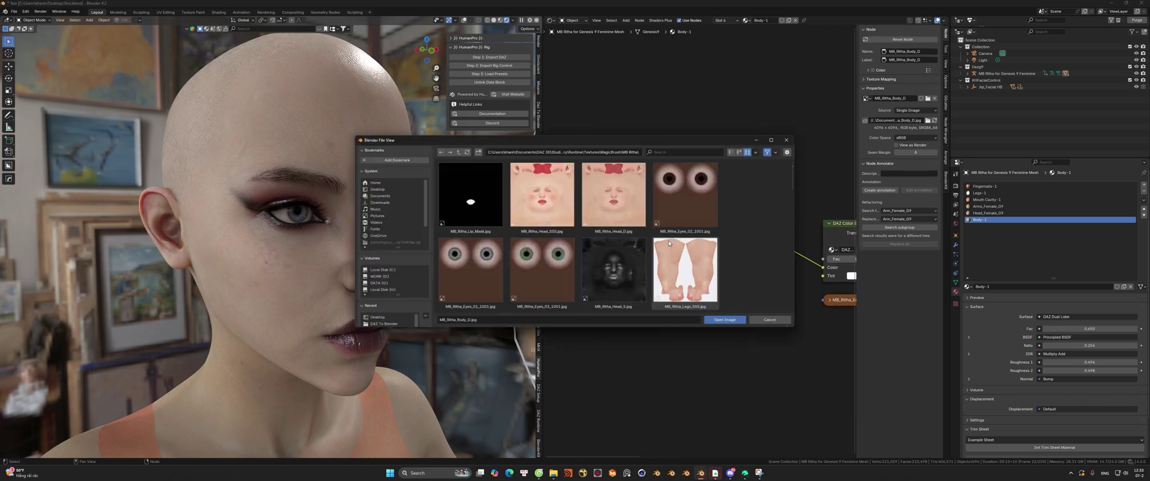
left_click(788, 139)
left_click(669, 244)
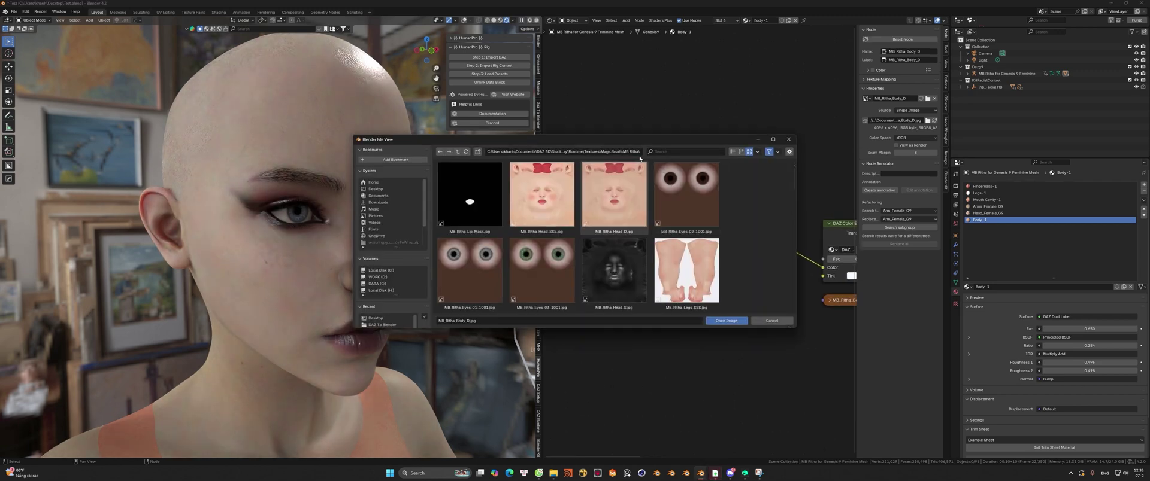
left_click(619, 153)
left_click(783, 143)
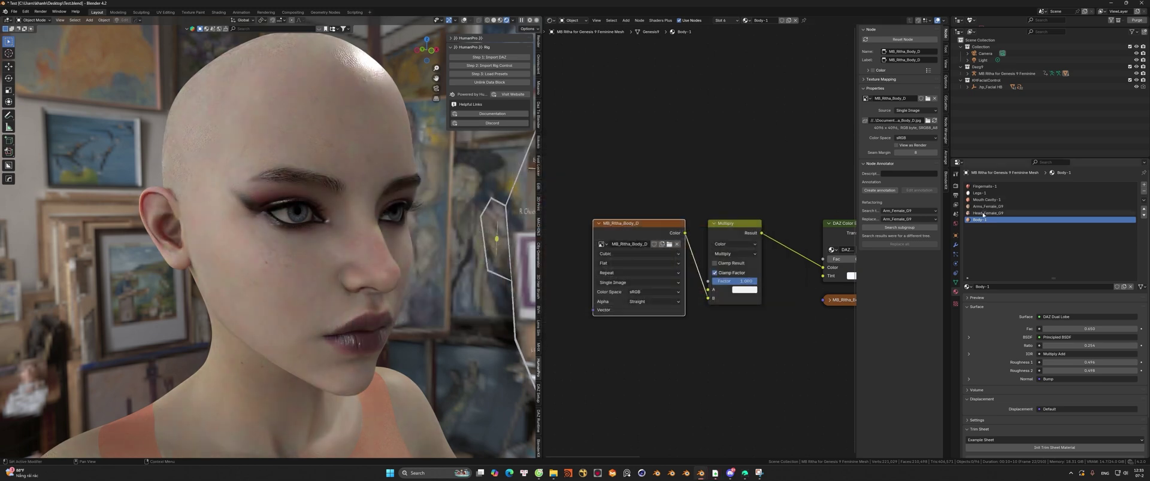
Step: Return to the Head_Female_G9 material and add an Image Texture node beside its group node
left_click(982, 214)
key("Home")
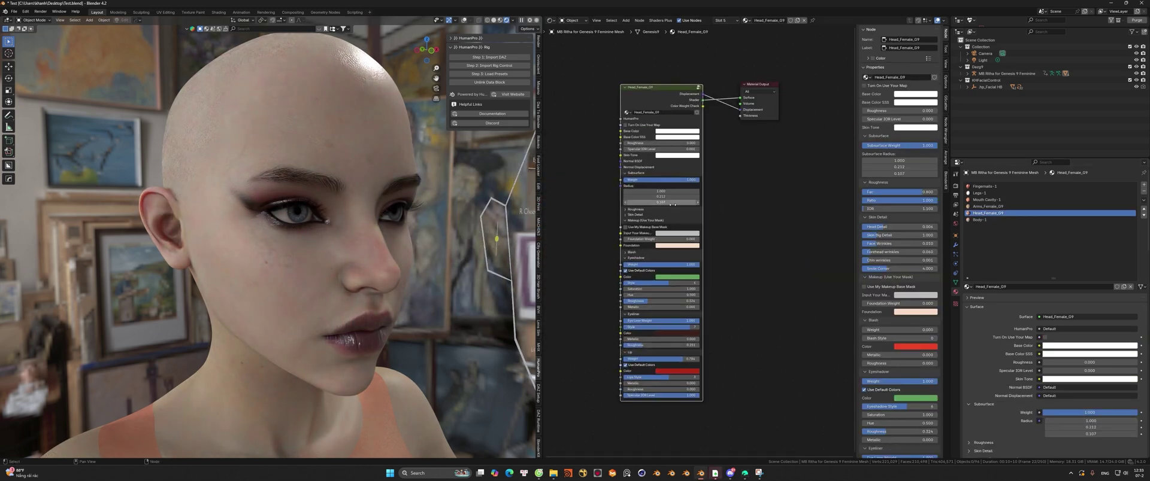
middle_click_drag(693, 214, 683, 192)
key("shift+a")
type("i")
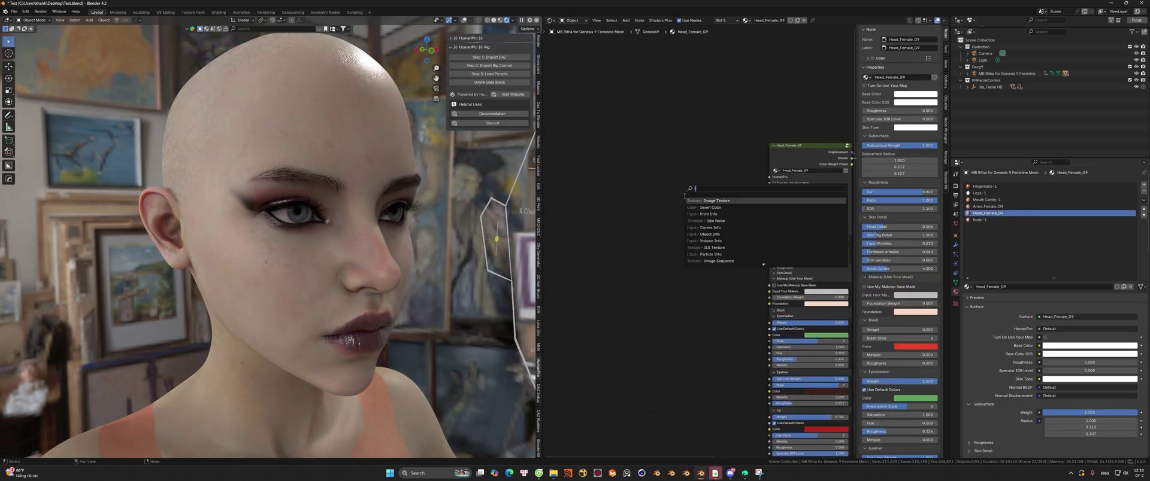
left_click(701, 200)
left_click(670, 205)
Step: Assign the MB_Ritha_Head_D image to the new Image Texture node
scroll(670, 208, "up", 3)
left_click(637, 188)
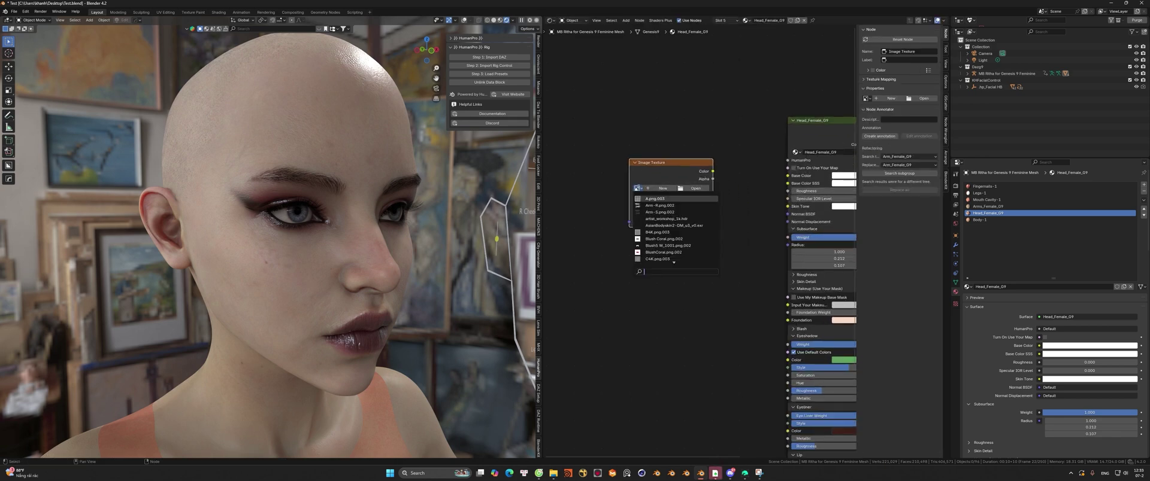
type("head")
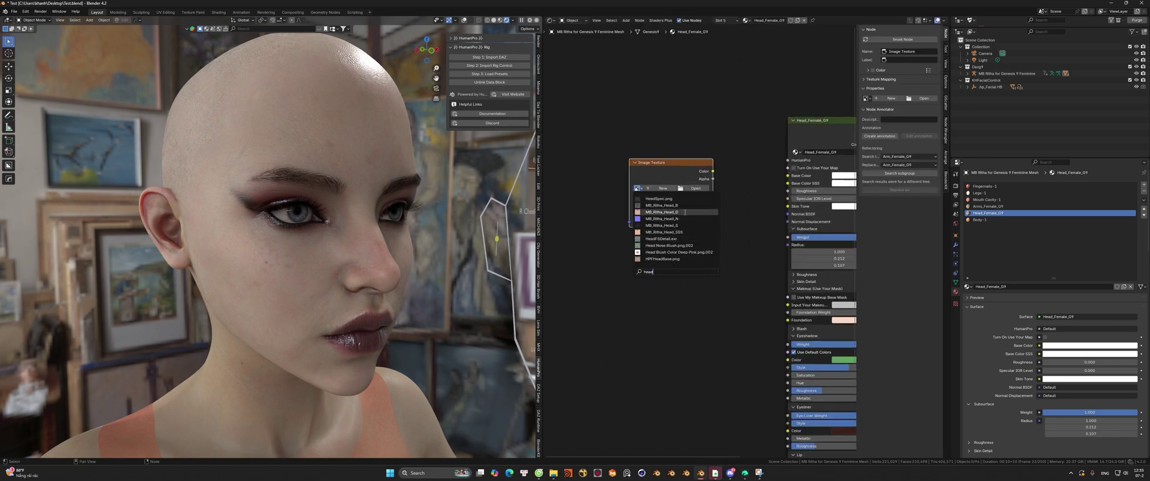
left_click(662, 212)
Step: Connect the MB_Ritha_Head_D Color output to Base Color and enable Turn On Use Your Map
middle_click_drag(723, 182, 694, 211)
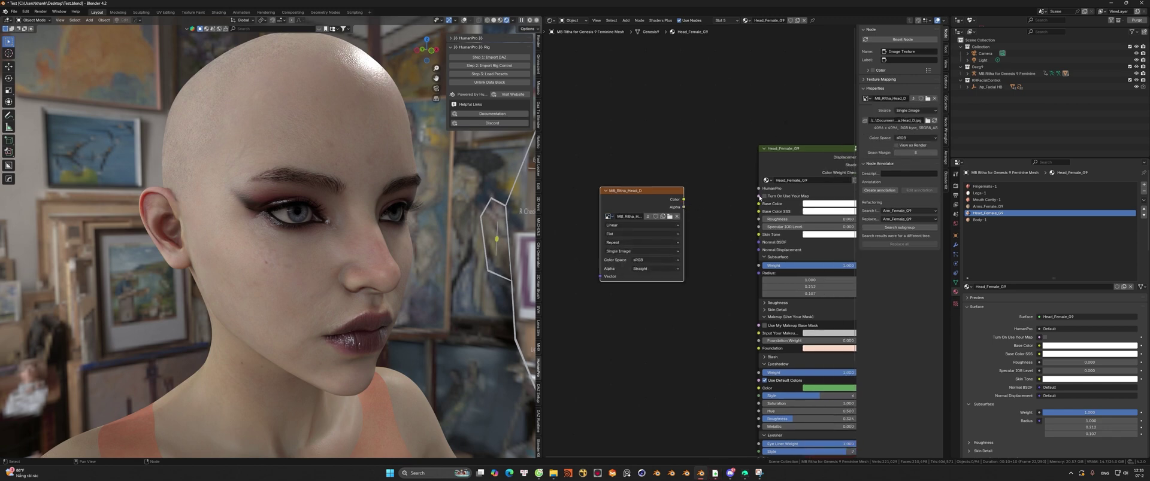
left_click_drag(683, 199, 758, 204)
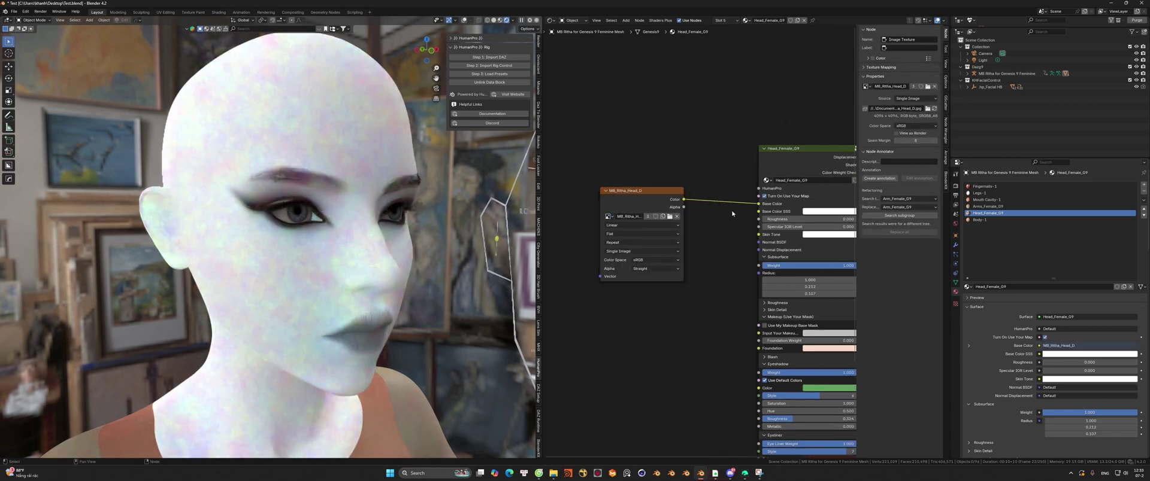
left_click_drag(654, 191, 622, 182)
middle_click_drag(697, 191, 683, 178)
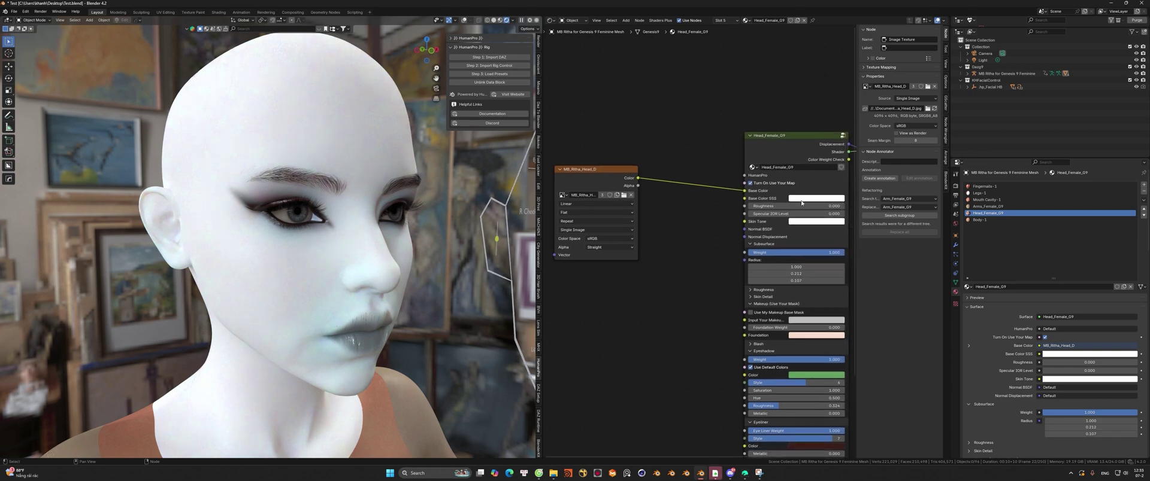
Step: Duplicate the head texture node, assign the MB_Ritha_Head_SSS image and connect its Color to Base Color SSS
key("shift+d")
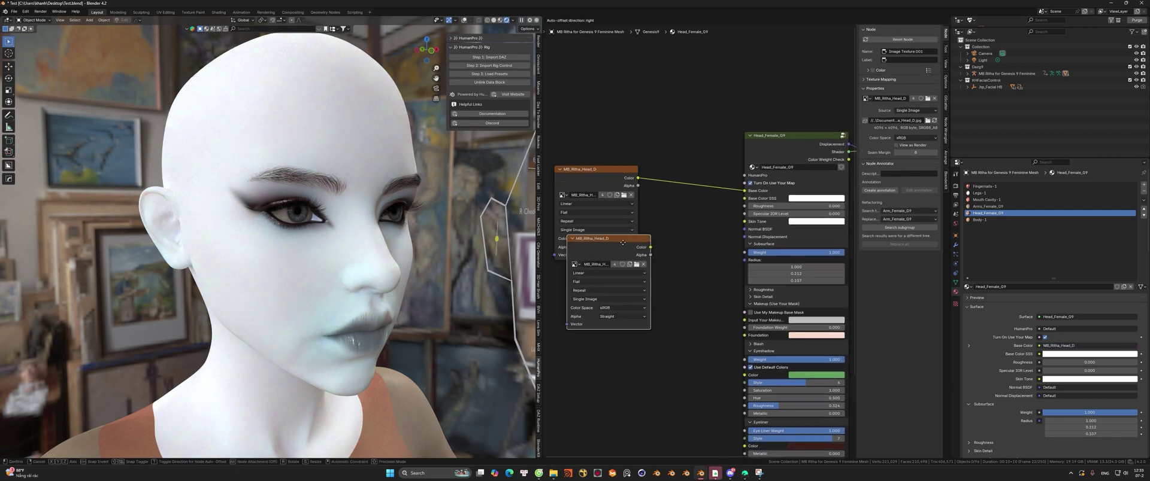
left_click(614, 274)
left_click(572, 293)
type("ss")
left_click(597, 323)
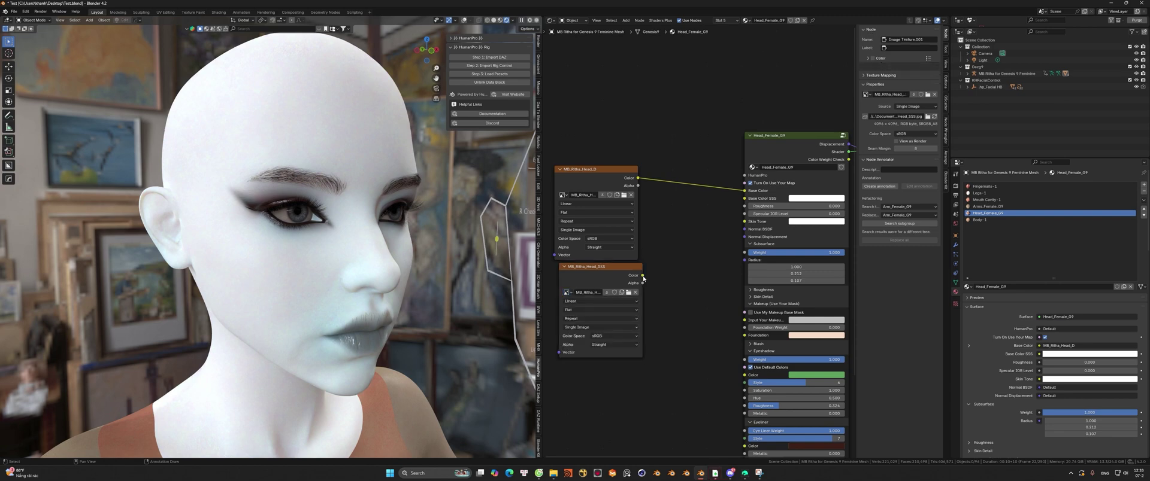
left_click_drag(641, 275, 745, 198)
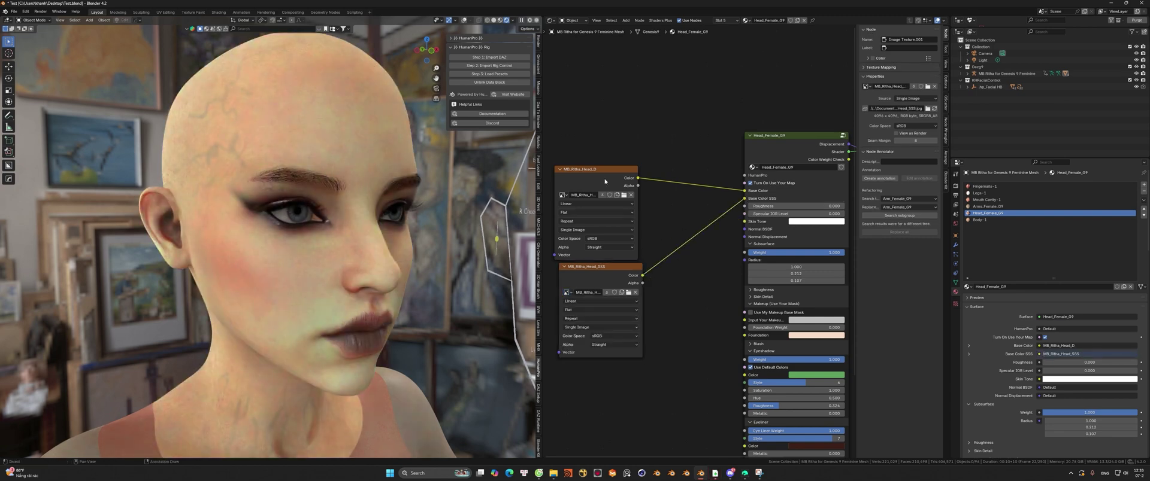
Step: Line up the two head texture nodes in a column farther from the Head_Female_G9 node
left_click_drag(606, 179, 617, 166)
left_click_drag(599, 267, 573, 258)
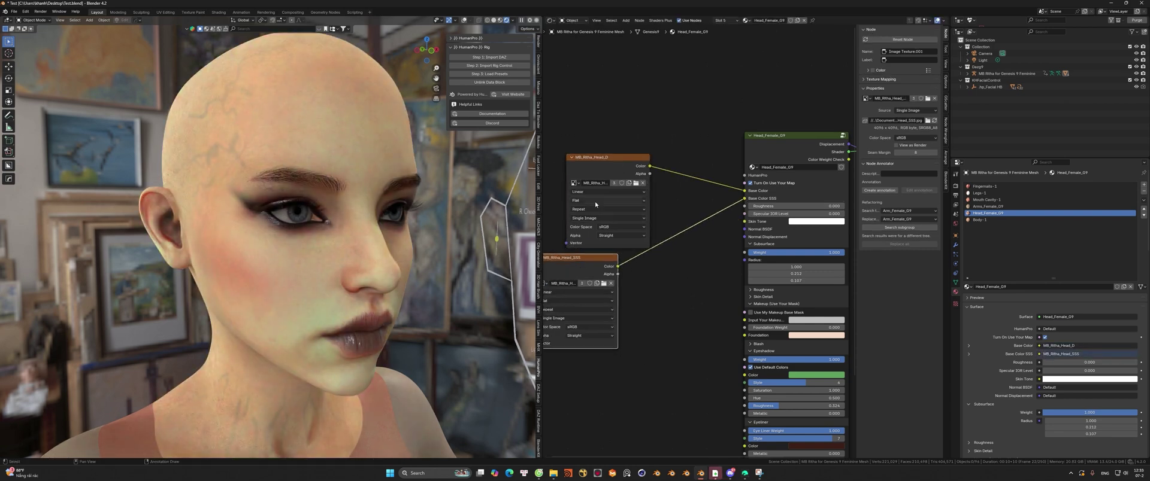
left_click_drag(604, 177, 577, 174)
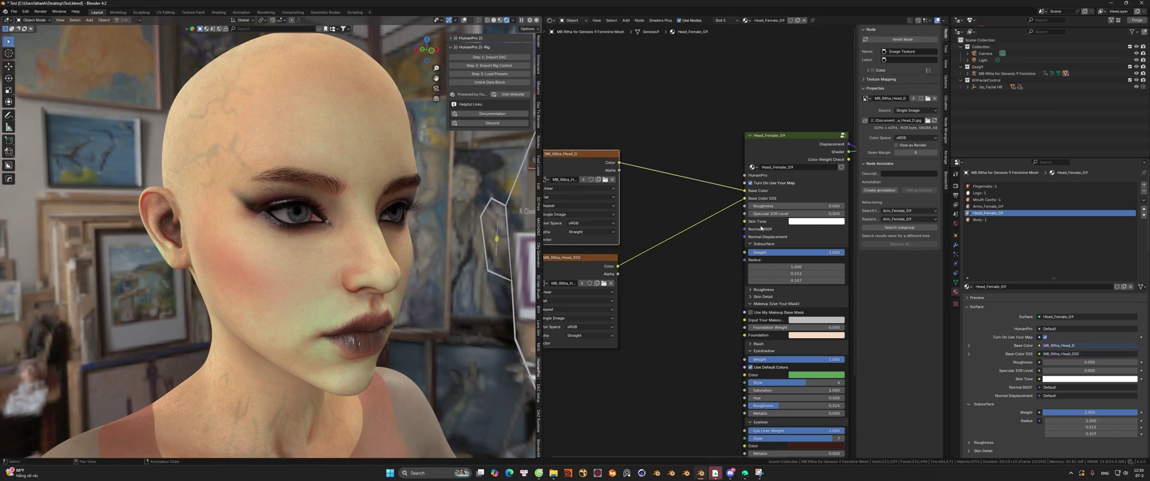
left_click(594, 264)
middle_click_drag(594, 264, 624, 228)
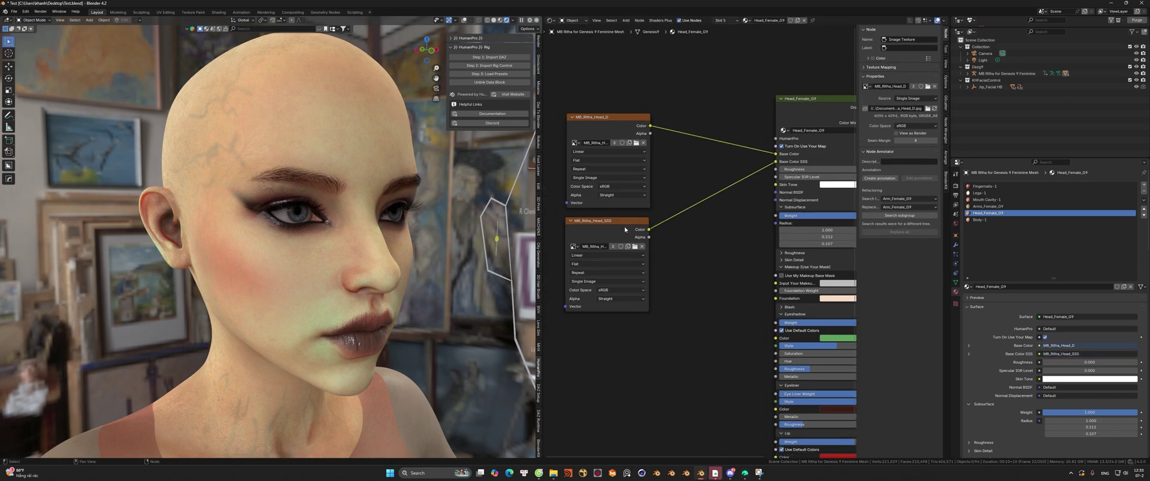
Step: Duplicate the MB_Ritha_Head_SSS texture node below it and assign the MB_Ritha_Head_S image to the copy
key("shift+d")
left_click(625, 322)
left_click(574, 339)
type("no")
key("BackSpace")
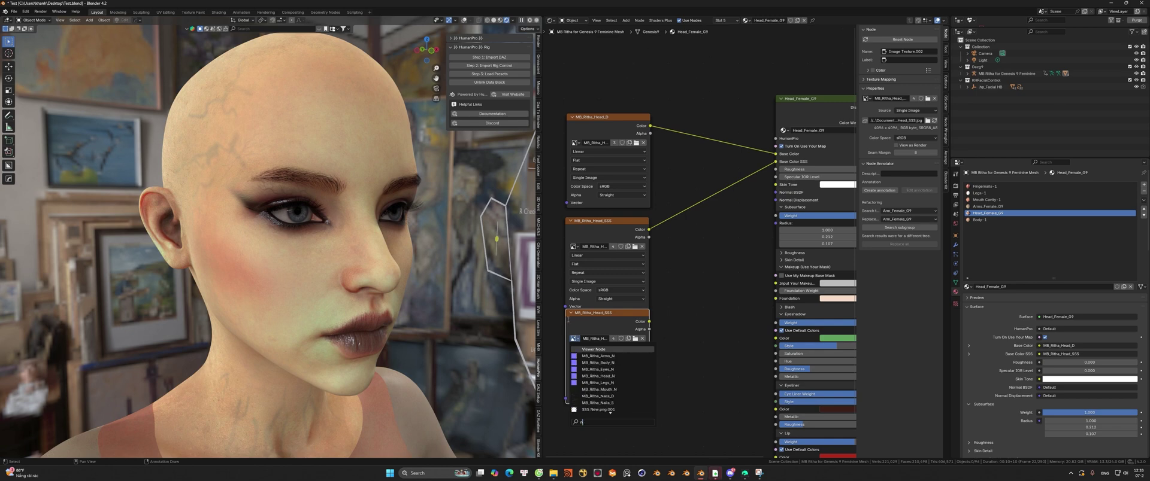
key("BackSpace")
type("head")
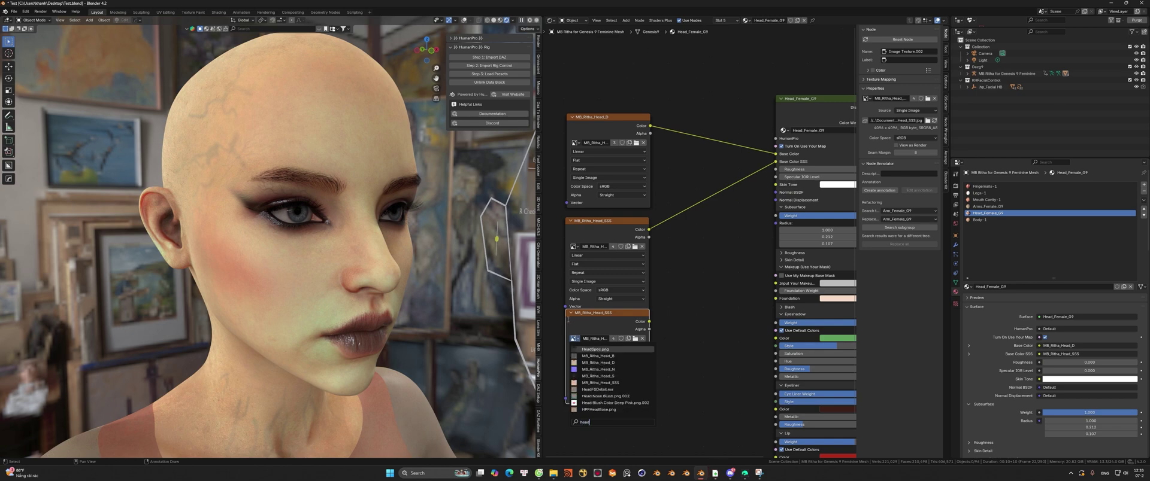
left_click(599, 375)
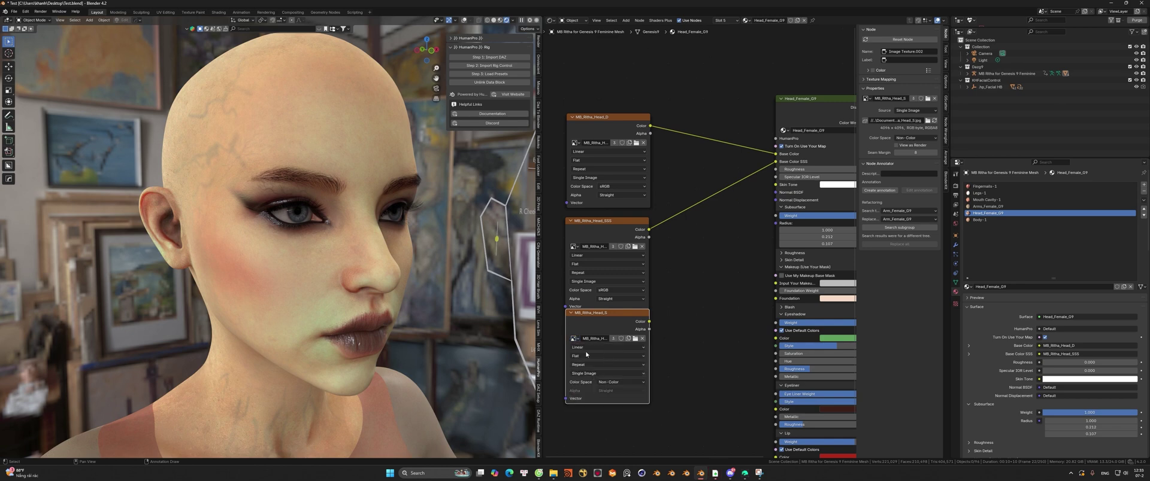
Step: Duplicate the MB_Ritha_Head_S node, assign the MB_Ritha_Head_N image to the copy and place it at the end of the texture column
key("shift+d")
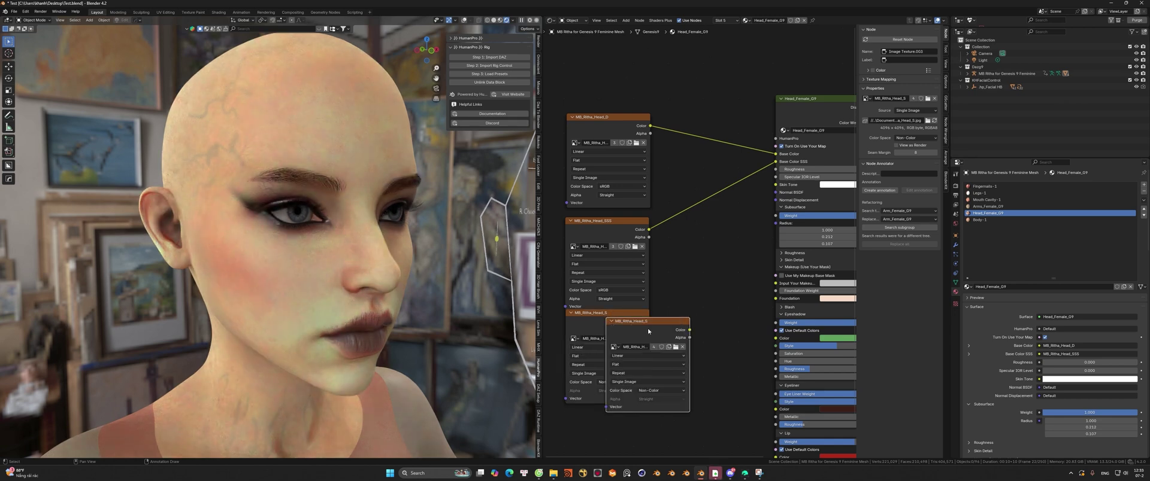
left_click(672, 368)
left_click(637, 381)
left_click(657, 347)
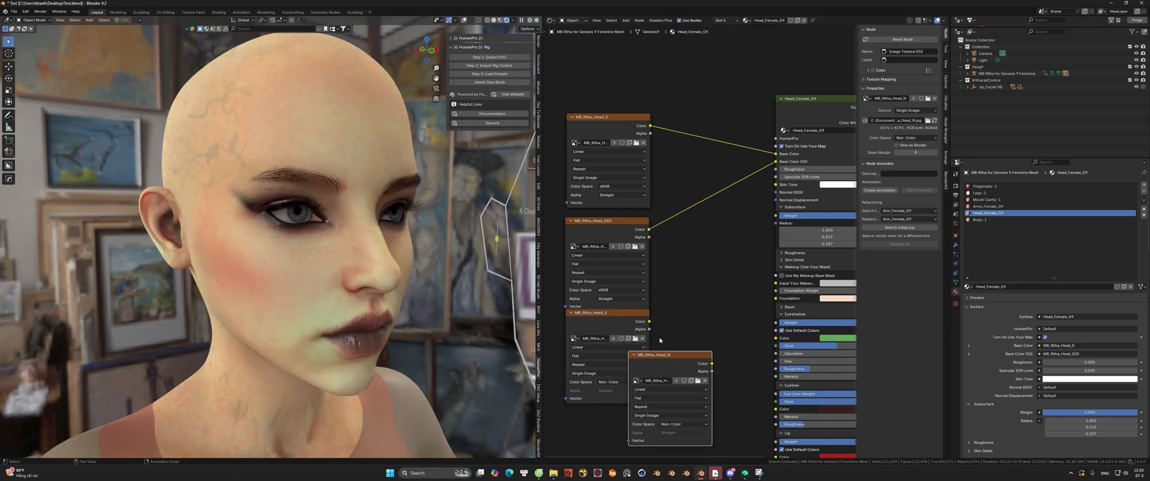
left_click_drag(658, 355, 592, 412)
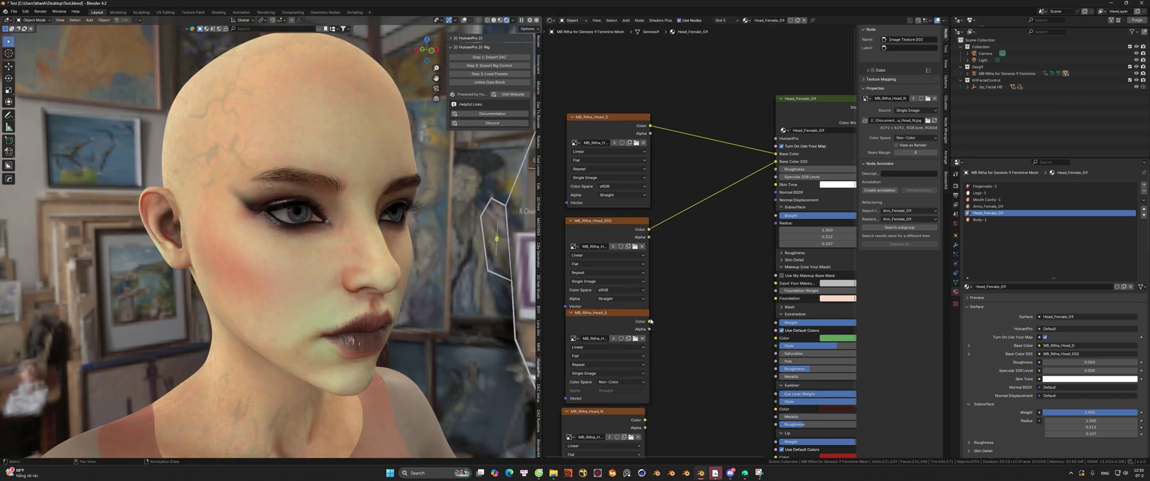
Step: Connect the MB_Ritha_Head_S Color output to Specular IOR Level and the MB_Ritha_Head_N Color output to Normal BSDF
left_click_drag(649, 321, 776, 176)
middle_click_drag(768, 266, 753, 236)
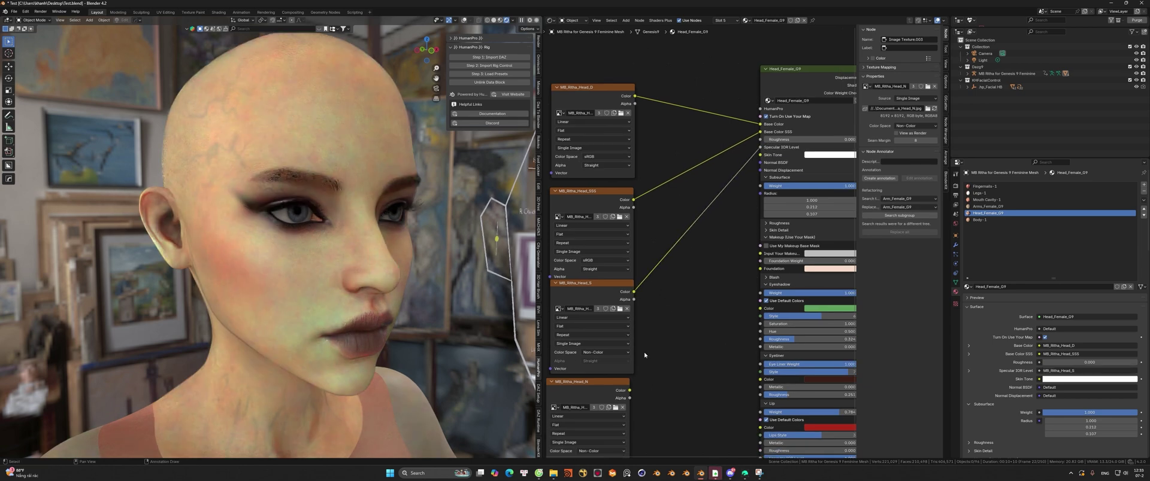
left_click_drag(629, 390, 761, 166)
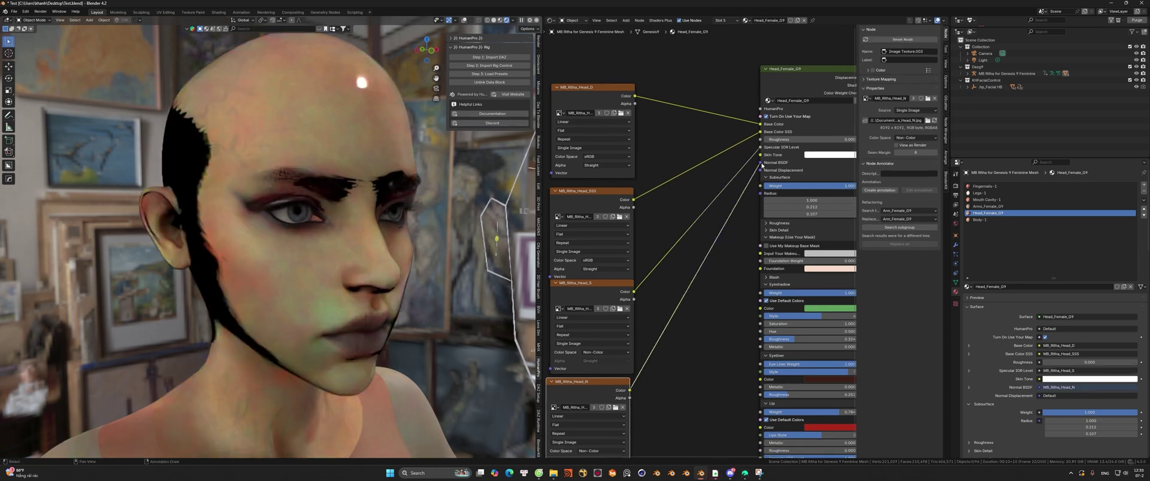
Step: Insert a Normal Map node on the link between MB_Ritha_Head_N and the Normal BSDF input
middle_click_drag(673, 302, 682, 277)
key("shift+a")
type("n")
left_click(771, 316)
left_click(696, 268)
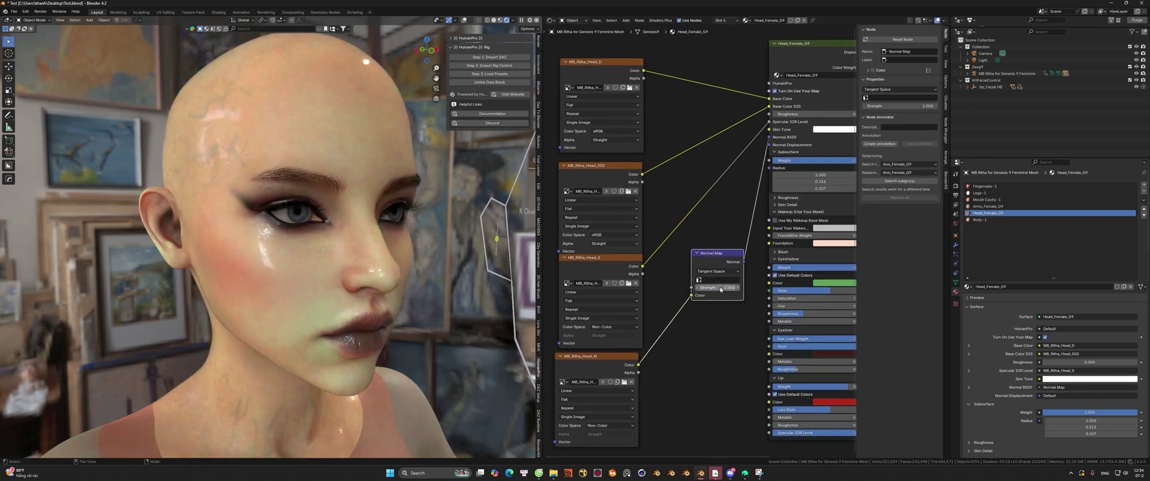
Step: Try a Normal Map strength of 6.7 on the face skin, and return the strength to 1.0
left_click_drag(722, 289, 889, 289)
scroll(359, 241, "up", 3)
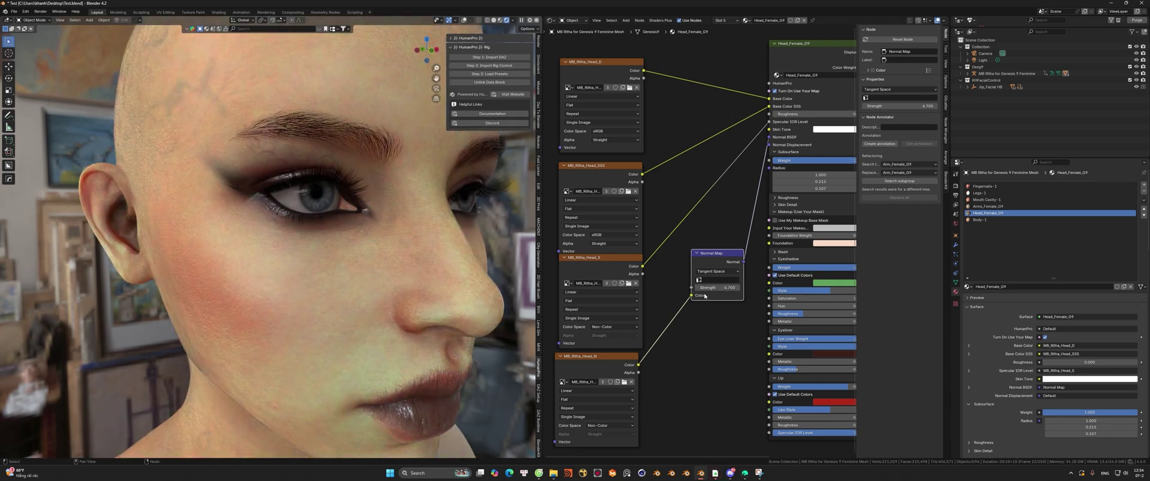
left_click_drag(719, 289, 635, 289)
Step: Move the Normal Map link from the Normal BSDF input to the Normal Displacement input of Head_Female_G9
middle_click_drag(723, 309, 699, 312)
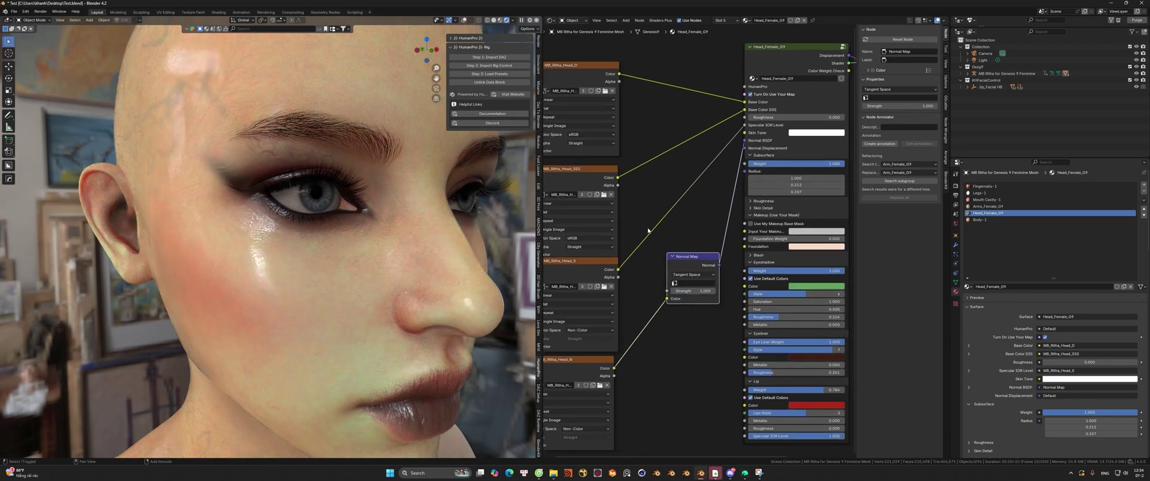
middle_click_drag(694, 236, 685, 248)
left_click_drag(718, 162, 711, 205)
left_click_drag(719, 175, 718, 170)
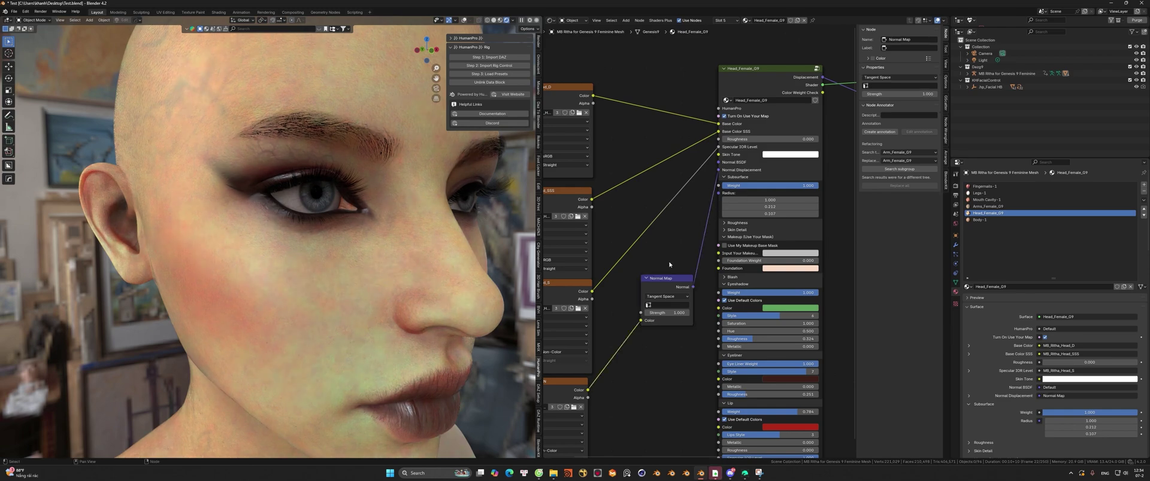
Step: Set the Normal Map strength to 0.1, checking the effect on the skin around the nose
mouse_move(477, 295)
middle_mouse_down()
mouse_move(459, 286)
mouse_move(446, 248)
mouse_move(297, 282)
middle_mouse_up()
scroll(443, 251, "up", 3)
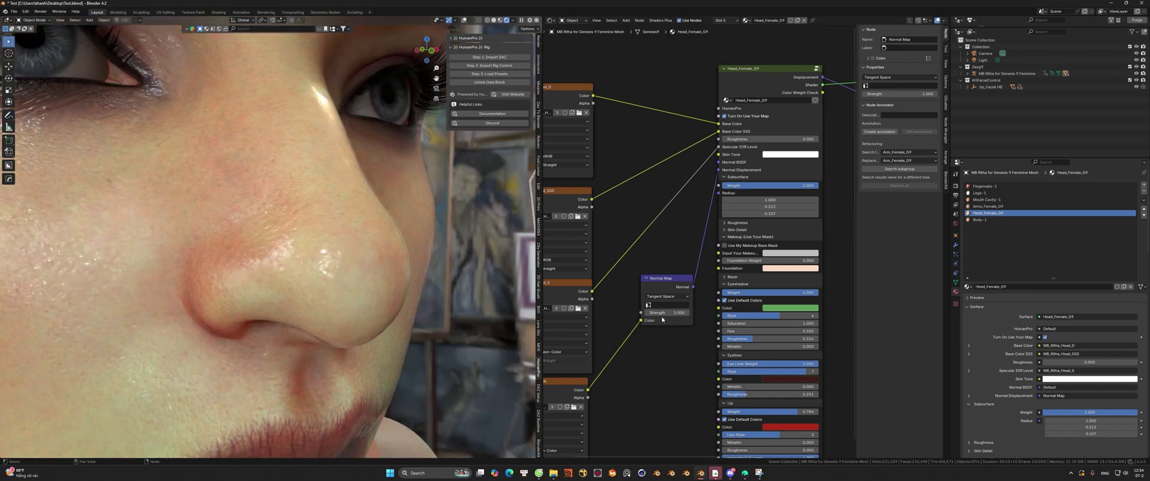
left_click_drag(664, 313, 733, 313)
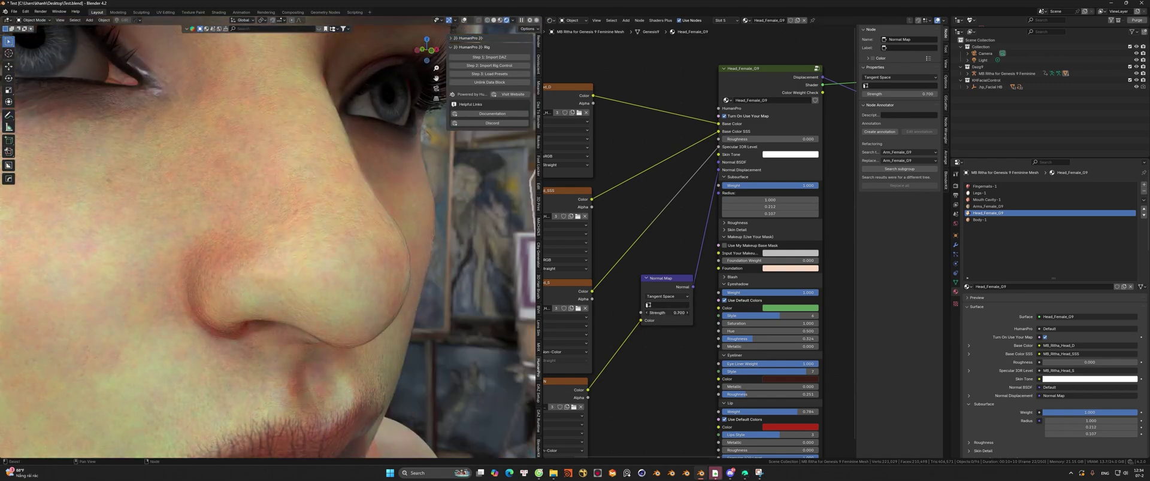
left_click(665, 312)
type("0.1")
key("Return")
scroll(429, 244, "down", 5)
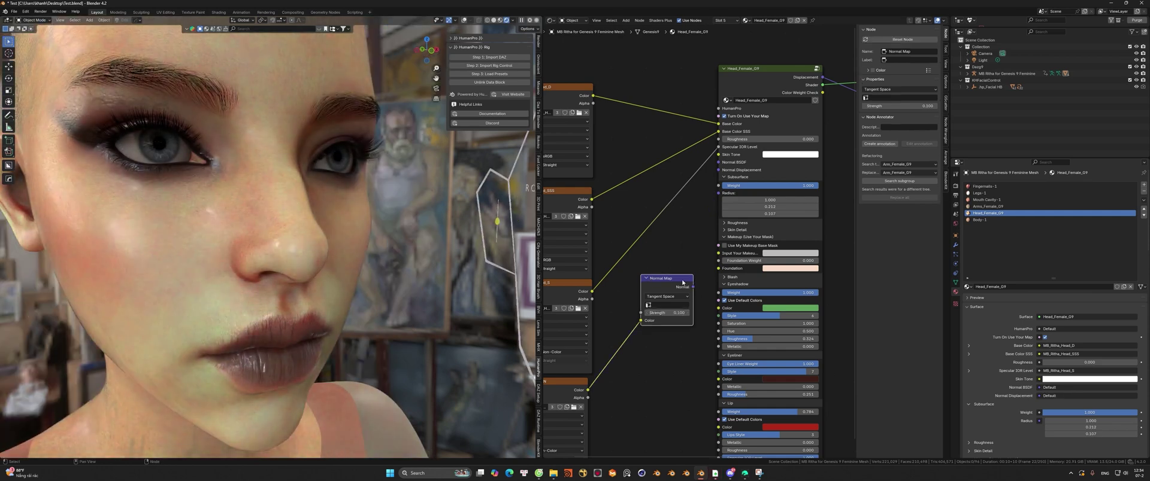
key("Home")
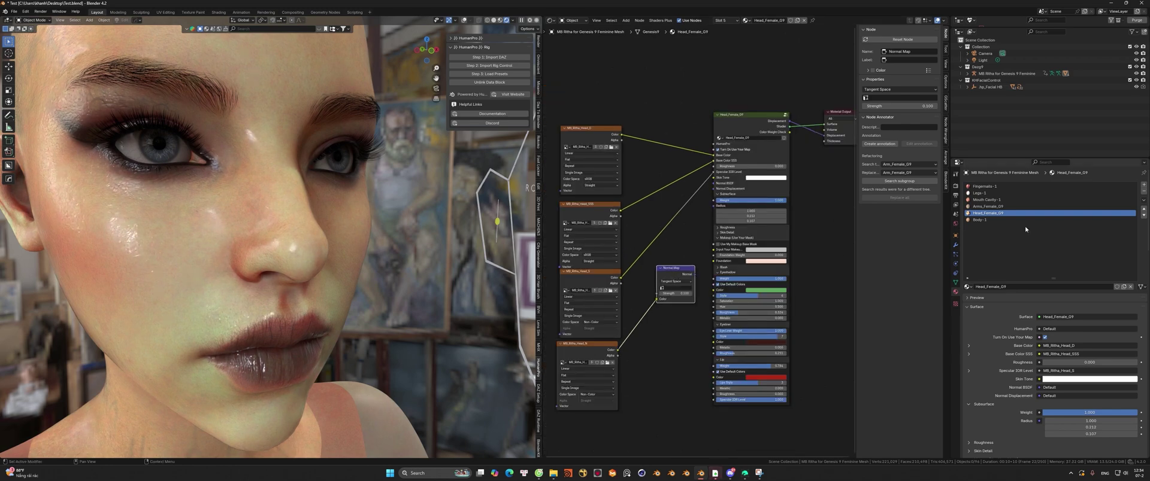